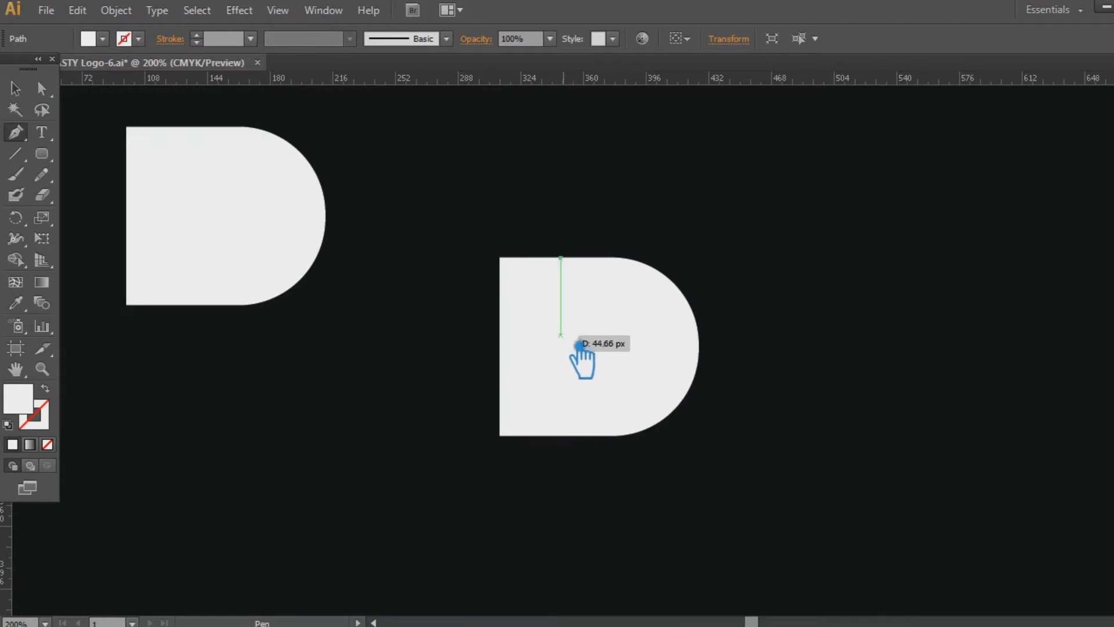
Draw a straight vertical line down from the second D's upper edge and give it a 4 pt greyish-pink stroke without fill
left_click(578, 371)
left_click(12, 444)
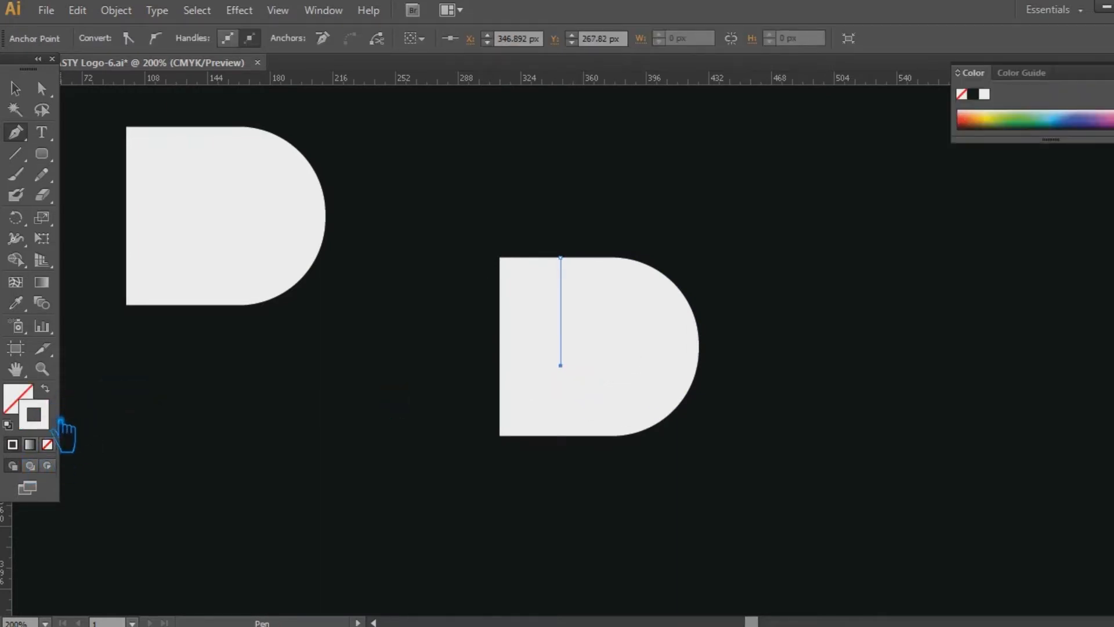
double_click(38, 415)
left_click(108, 194)
left_click(503, 157)
left_click(16, 89)
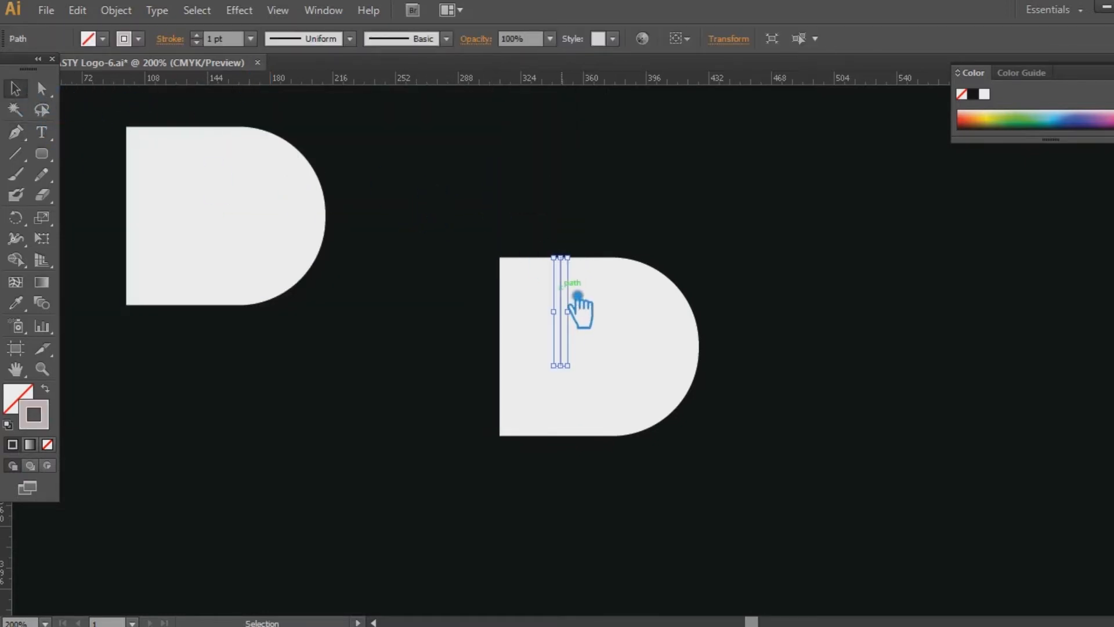
left_click(779, 237)
key("ctrl+plus")
key("ctrl+plus")
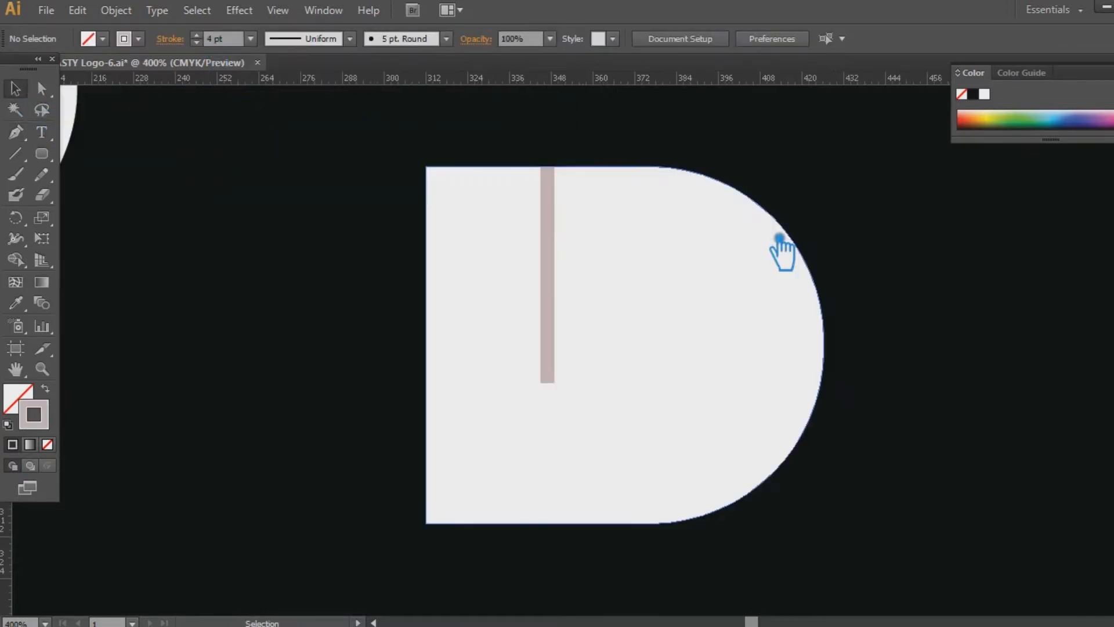
Shorten the vertical line by nudging its lower anchor point upward
left_click_drag(838, 324, 740, 294, "space")
key("a")
left_click(449, 352)
key("Up")
key("Up")
key("Up")
key("Up")
key("Up")
key("Up")
Continue the line with the Pen tool into a rounded hook curving to the right and ending upward
key("p")
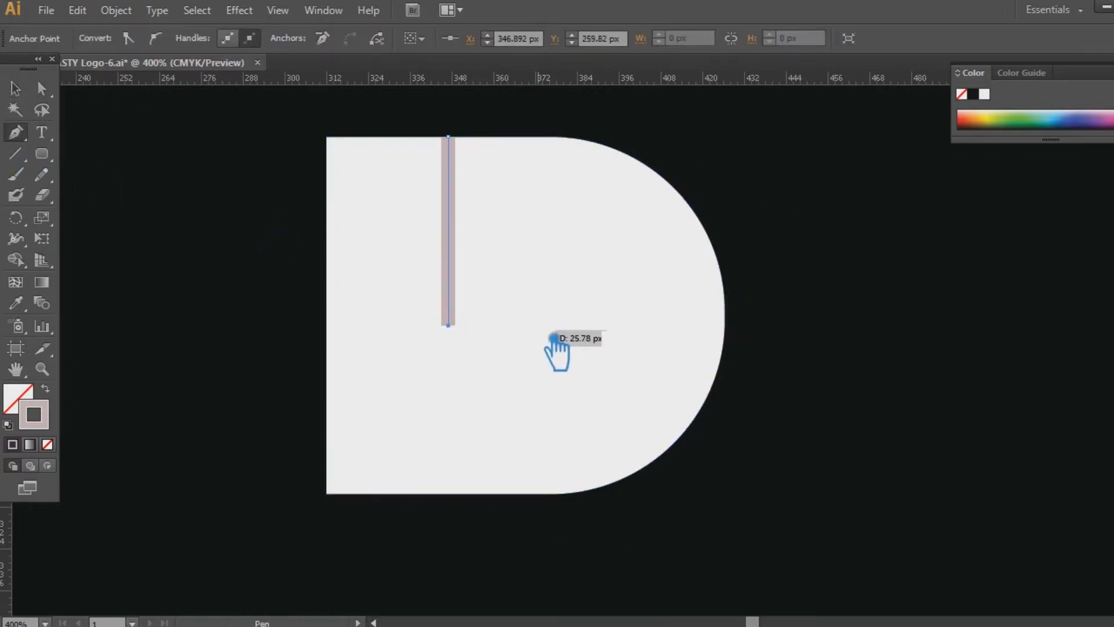
mouse_move(498, 395)
left_mouse_down()
mouse_move(517, 406)
mouse_move(570, 390)
mouse_move(569, 400)
mouse_move(520, 404)
mouse_move(569, 405)
left_mouse_up()
key("ctrl")
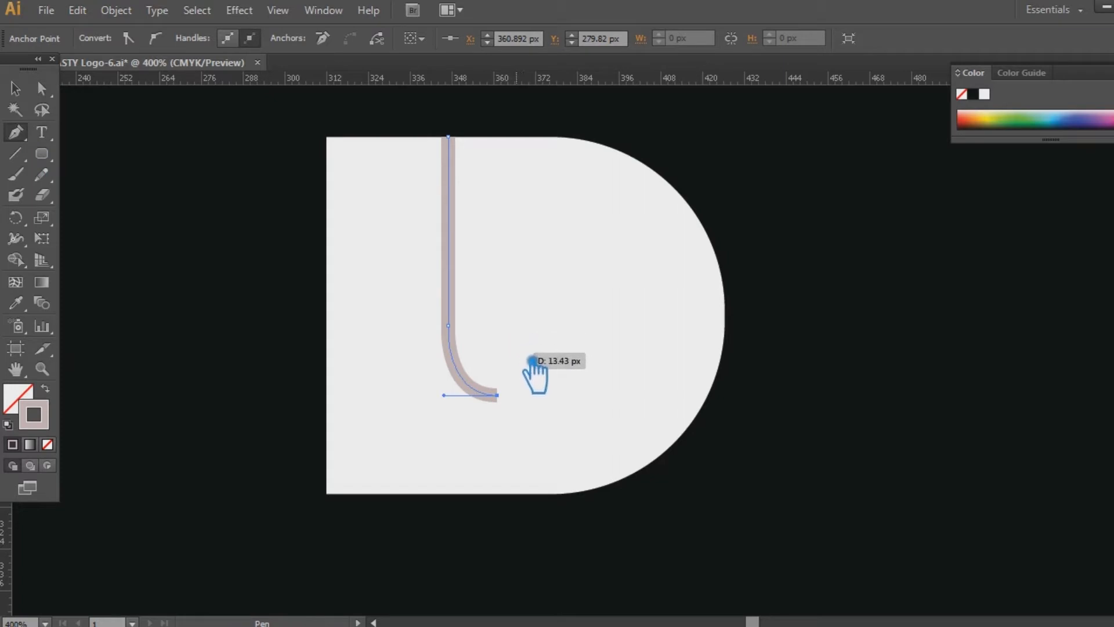
left_click(529, 362)
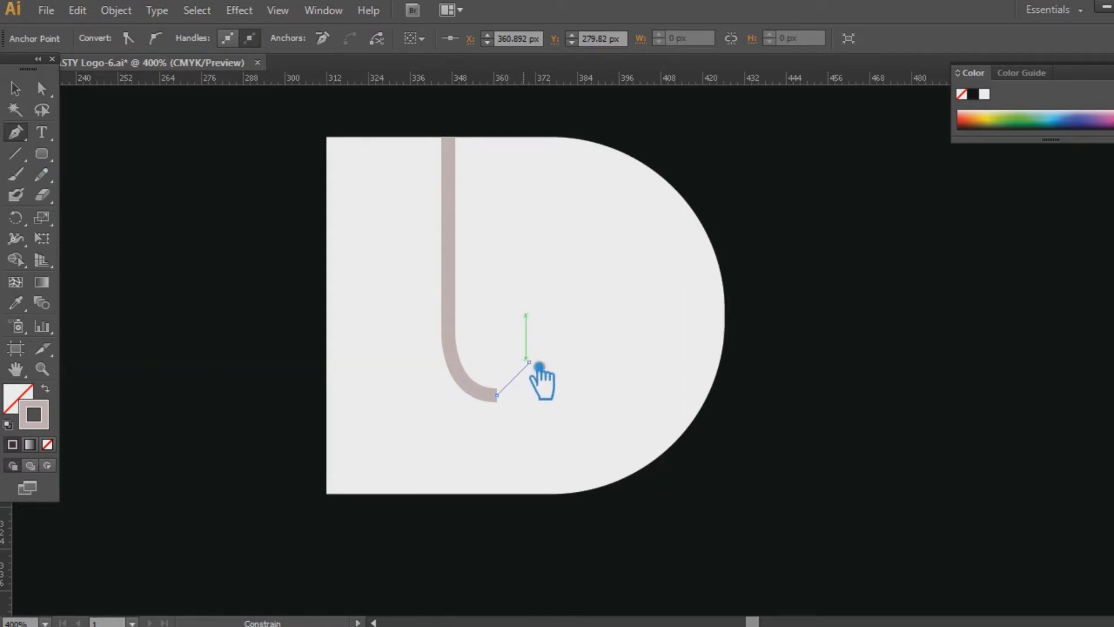
mouse_move(549, 336)
left_mouse_down()
mouse_move(537, 351)
mouse_move(545, 368)
mouse_move(544, 331)
mouse_move(537, 341)
left_mouse_up()
key("v")
Set the hook path's stroke weight to 8 pt
left_click(935, 253)
left_click(455, 256)
scroll(210, 40, "up", 4)
left_click(807, 215)
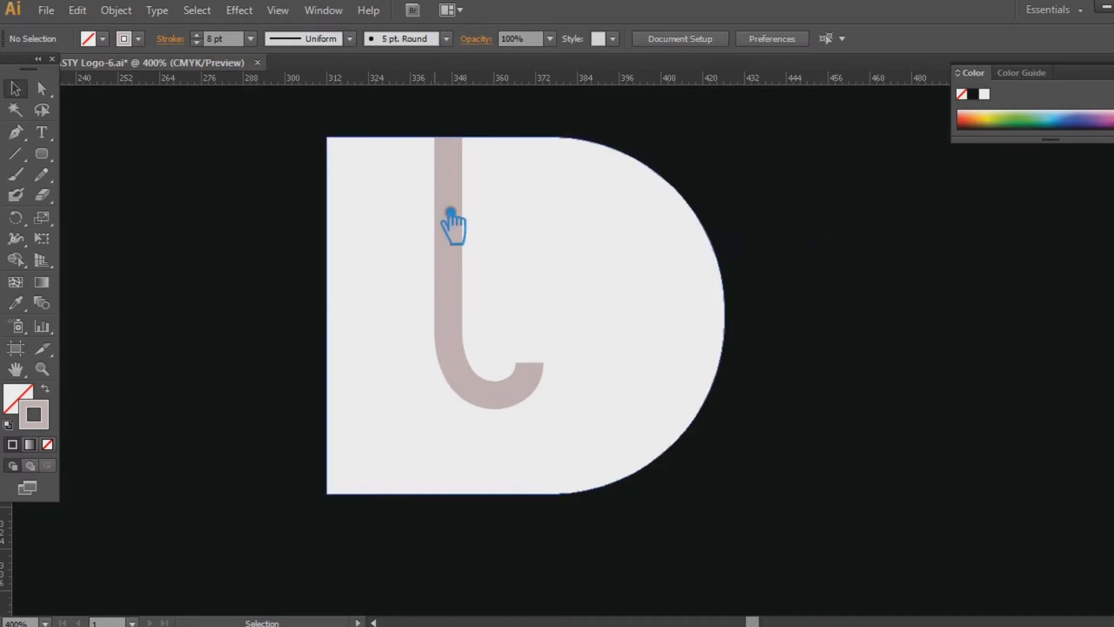
Enlarge the hook path and shift it up and left so its stem extends above the D's upper edge
left_click(470, 211)
left_click(783, 283)
left_click(449, 202)
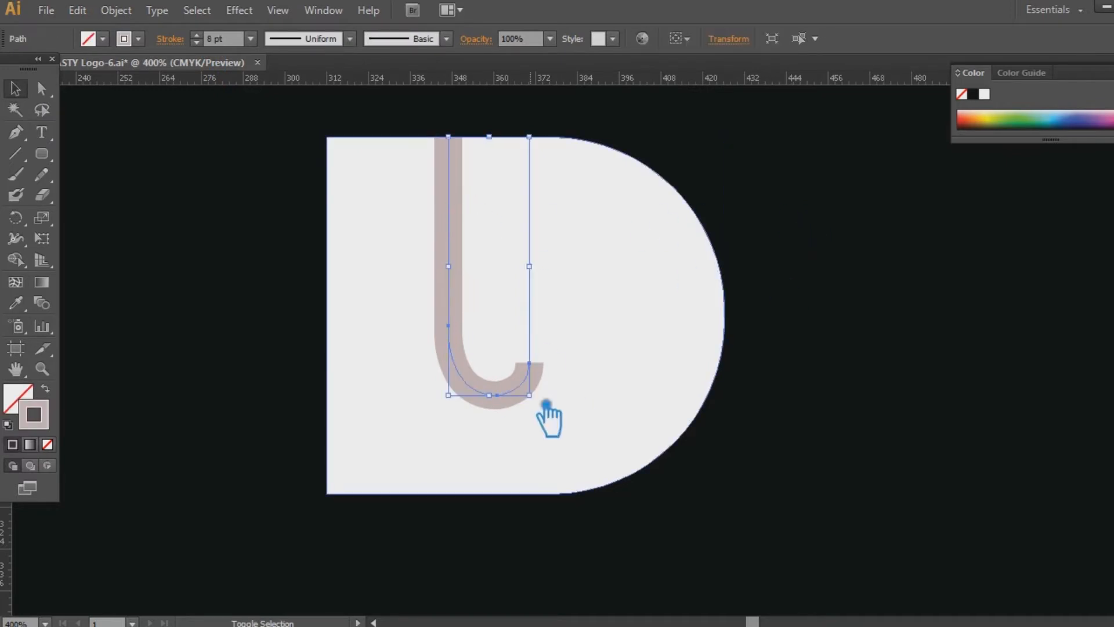
left_click_drag(530, 395, 567, 428)
left_click_drag(439, 341, 454, 324)
left_click(854, 358)
left_click(991, 348)
Draw a small greyish-pink filled circle without stroke over the end of the hook
left_click_drag(41, 153, 104, 195)
left_click_drag(540, 336, 574, 363)
left_click(45, 388)
left_click(16, 88)
left_click_drag(559, 317, 564, 311)
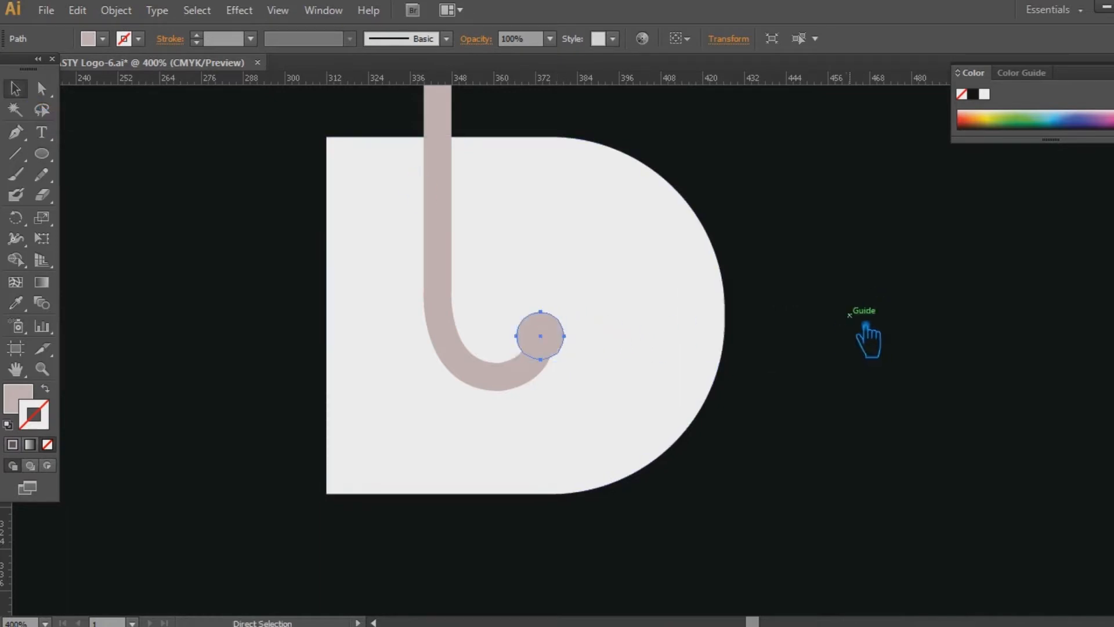
left_click(582, 317, "shift")
left_click(828, 338)
Lock the D shape and add an enlarged concentric copy of the circle as an unfilled ring with a 1 pt stroke
left_click(614, 267)
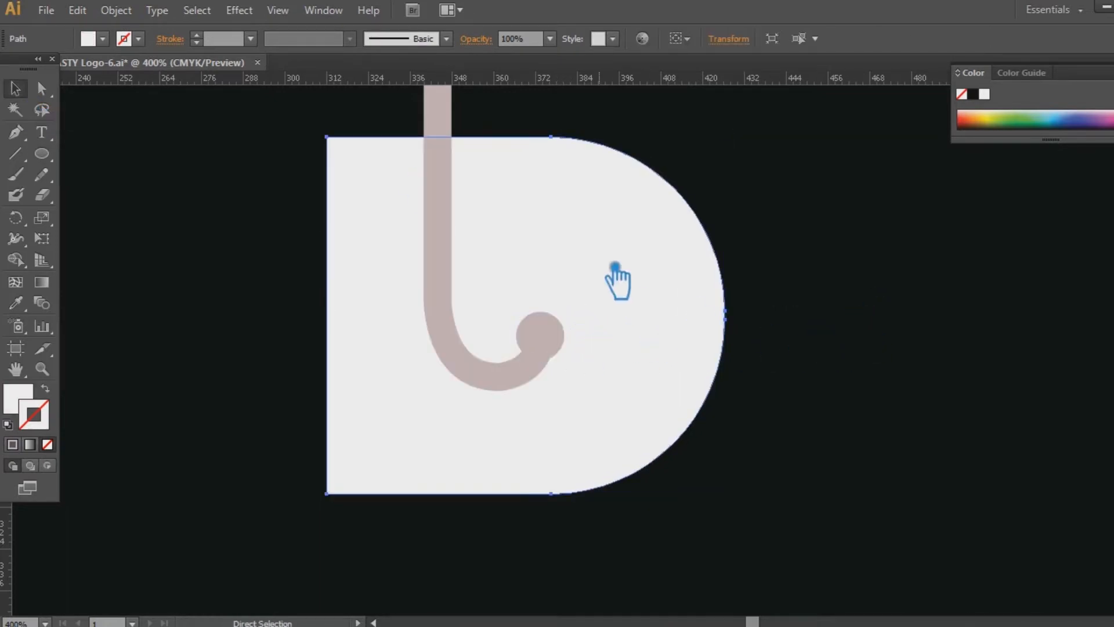
key("ctrl+2")
left_click(561, 343)
left_click(45, 388)
left_click_drag(566, 313, 588, 306)
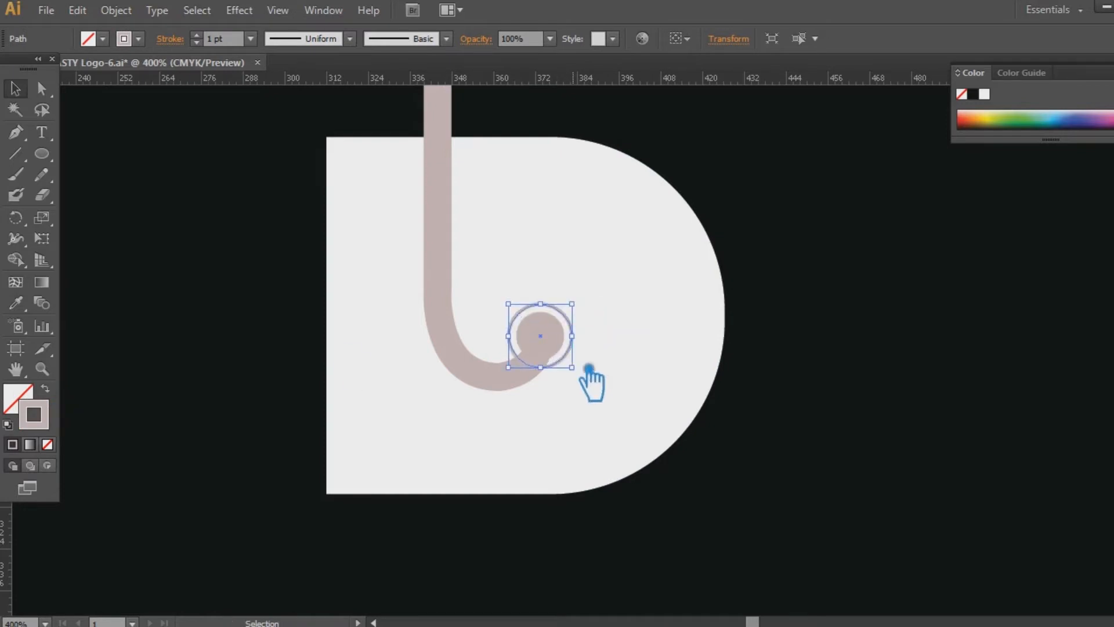
scroll(586, 367, "up", 2)
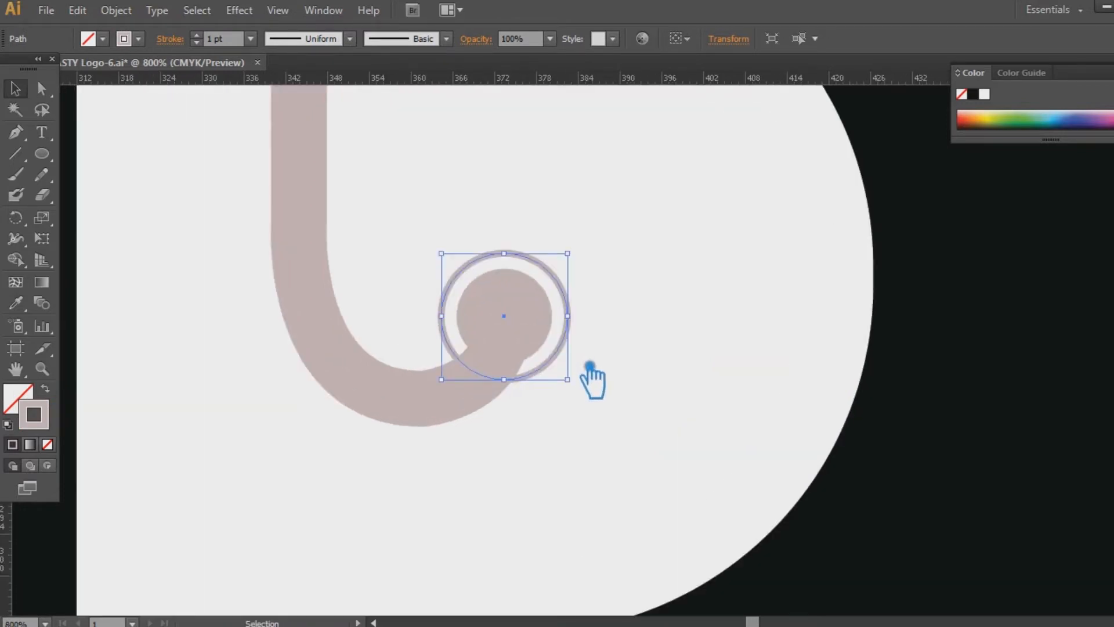
Add resized concentric copies of the ring to make three rings around the filled circle
mouse_move(581, 268)
left_mouse_down()
mouse_move(593, 225)
mouse_move(598, 239)
mouse_move(604, 232)
mouse_move(559, 263)
mouse_move(574, 273)
left_mouse_up()
left_click(1049, 351)
left_click(559, 305)
left_click(965, 274)
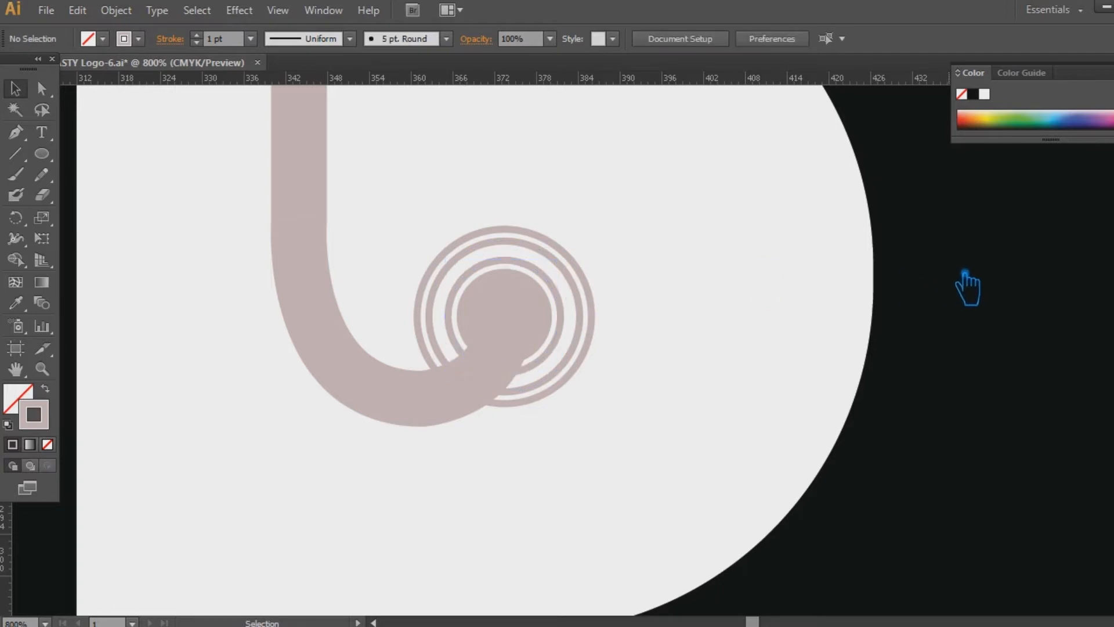
Set the hook path's stroke weight to 14 pt
key("ctrl+minus")
key("ctrl+minus")
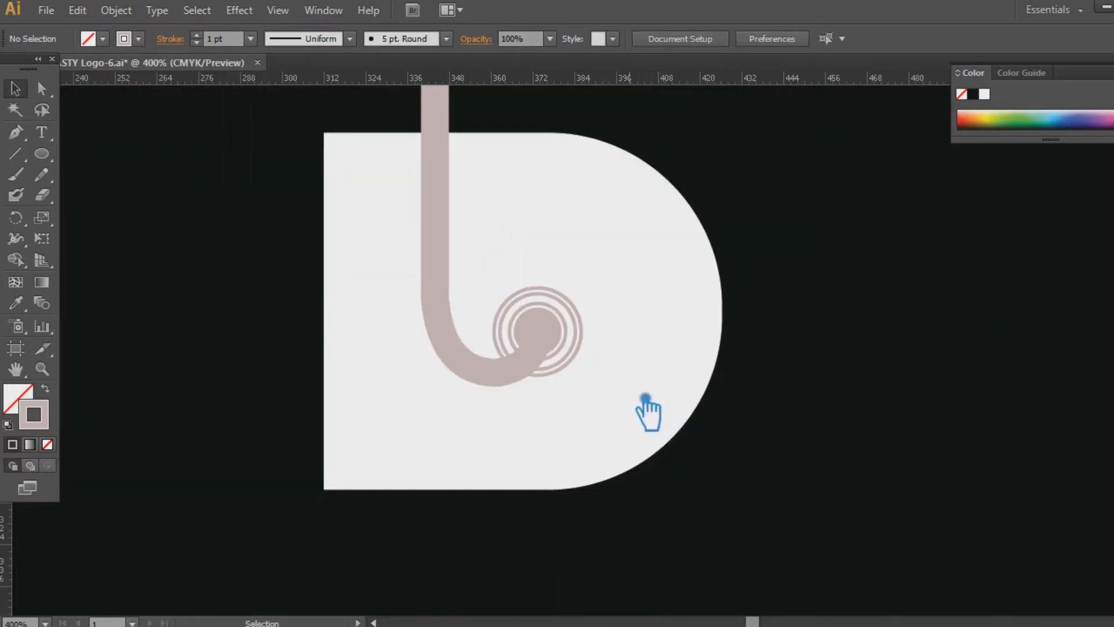
key("ctrl+plus")
key("ctrl+minus")
key("ctrl+minus")
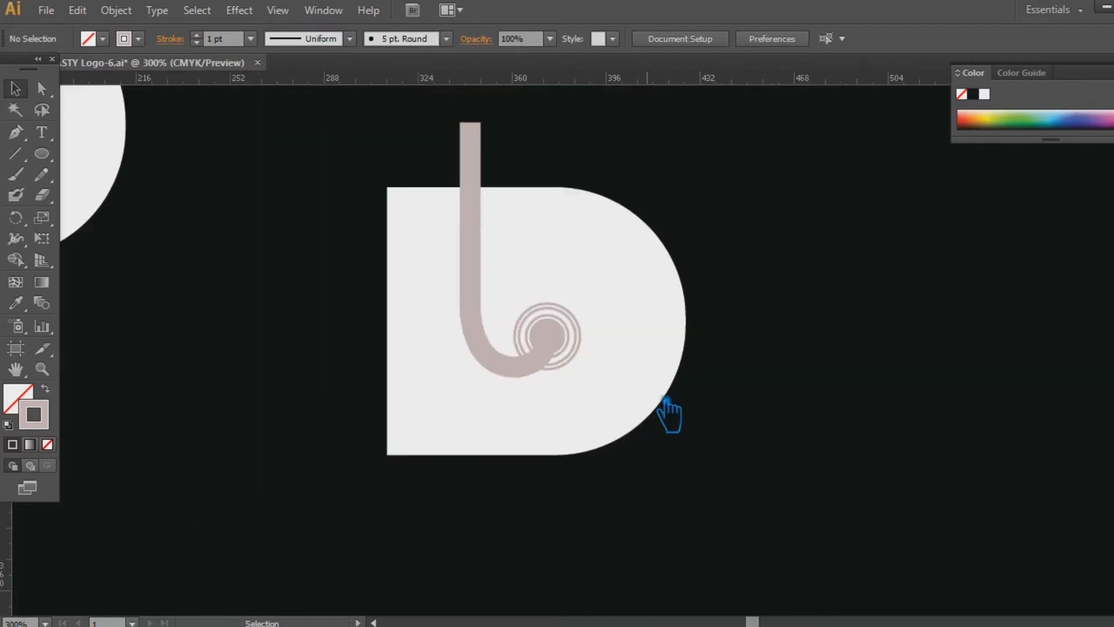
left_click(477, 157)
scroll(211, 40, "up", 6)
left_click(944, 305)
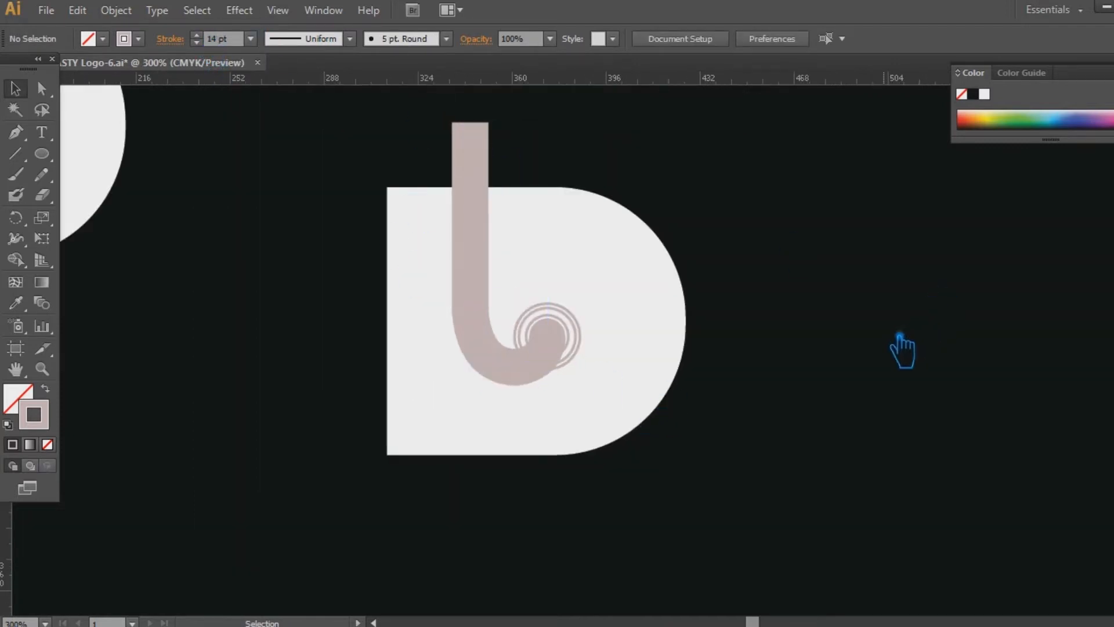
Group the three concentric rings and set their stroke weight to 2 pt
key("ctrl+plus")
key("ctrl+plus")
left_click(552, 290)
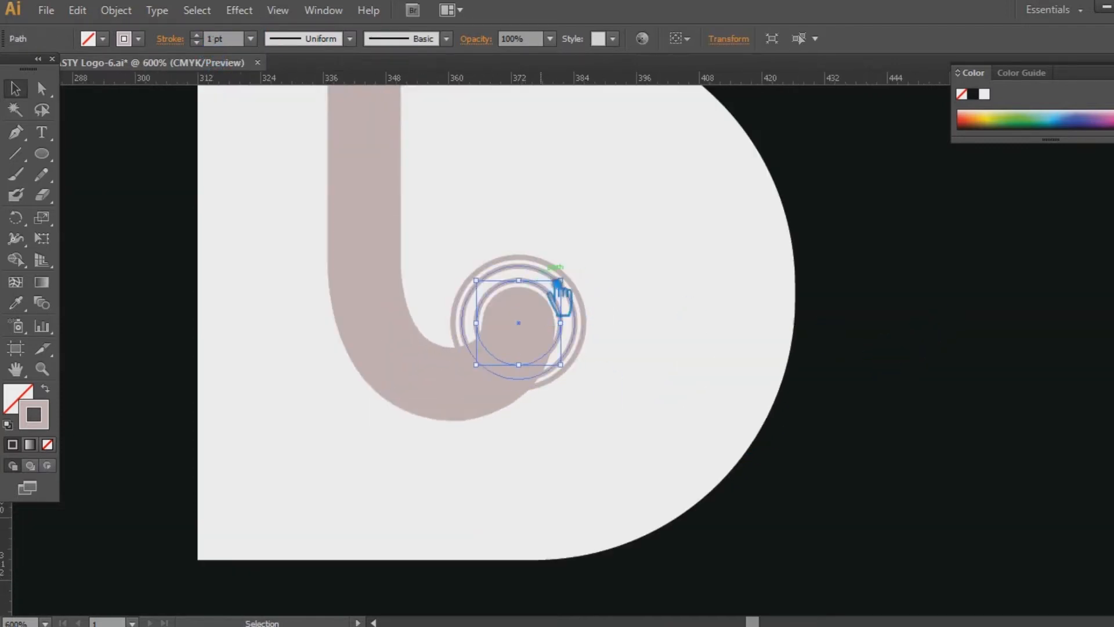
key("ctrl+g")
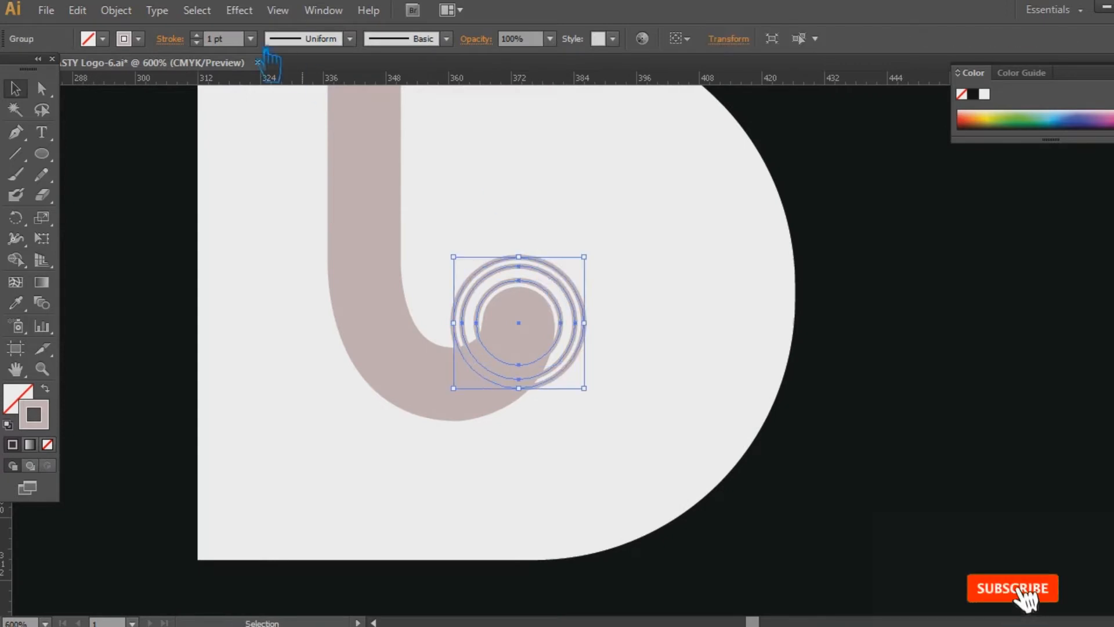
left_click(196, 35)
Enlarge the ring group proportionally about its centre
left_click_drag(596, 251, 628, 237)
left_click(940, 307)
left_click(569, 266)
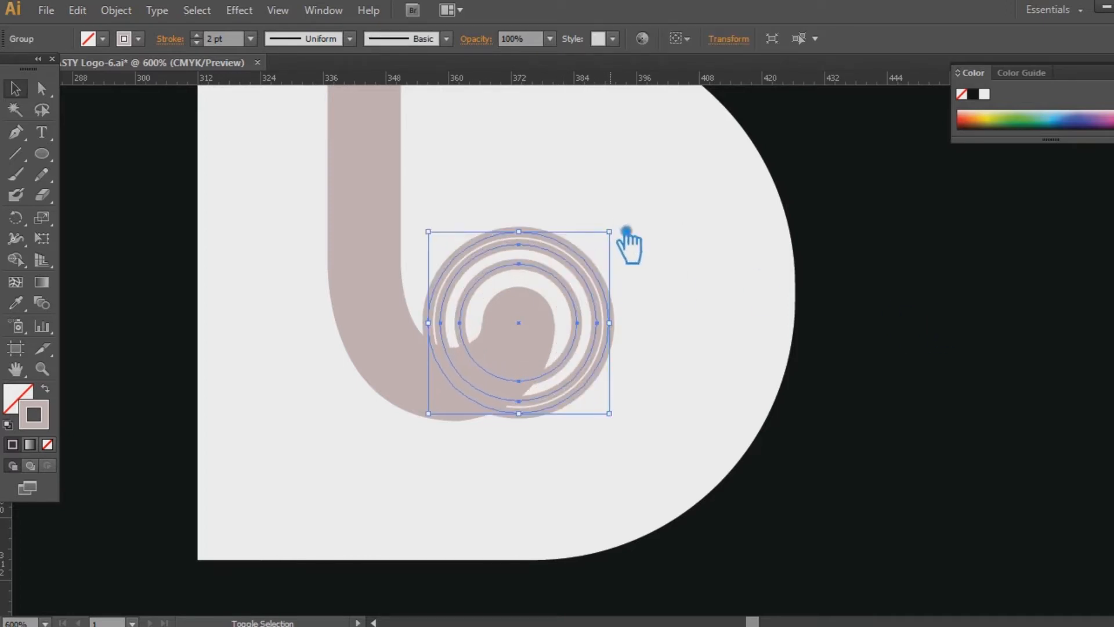
left_click(971, 346)
key("ctrl+minus")
key("ctrl+minus")
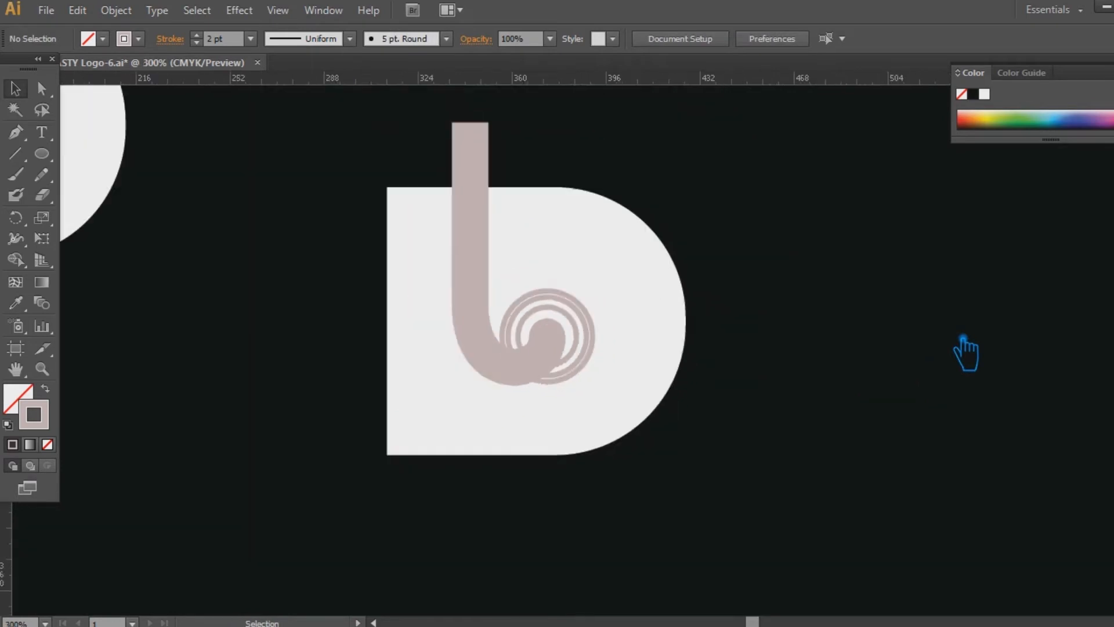
Enlarge the filled circle at the hook's end about its centre until it nearly fills the innermost ring
left_click(559, 346)
left_click_drag(584, 329, 588, 325)
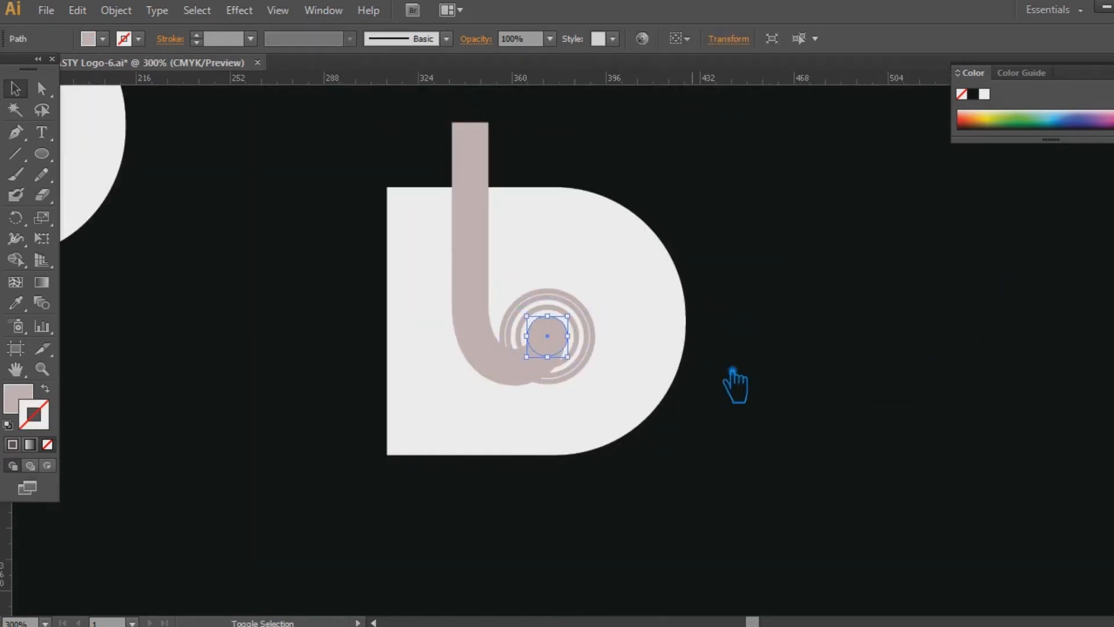
key("ctrl+plus")
key("ctrl+plus")
left_click_drag(580, 283, 586, 290)
left_click(932, 371)
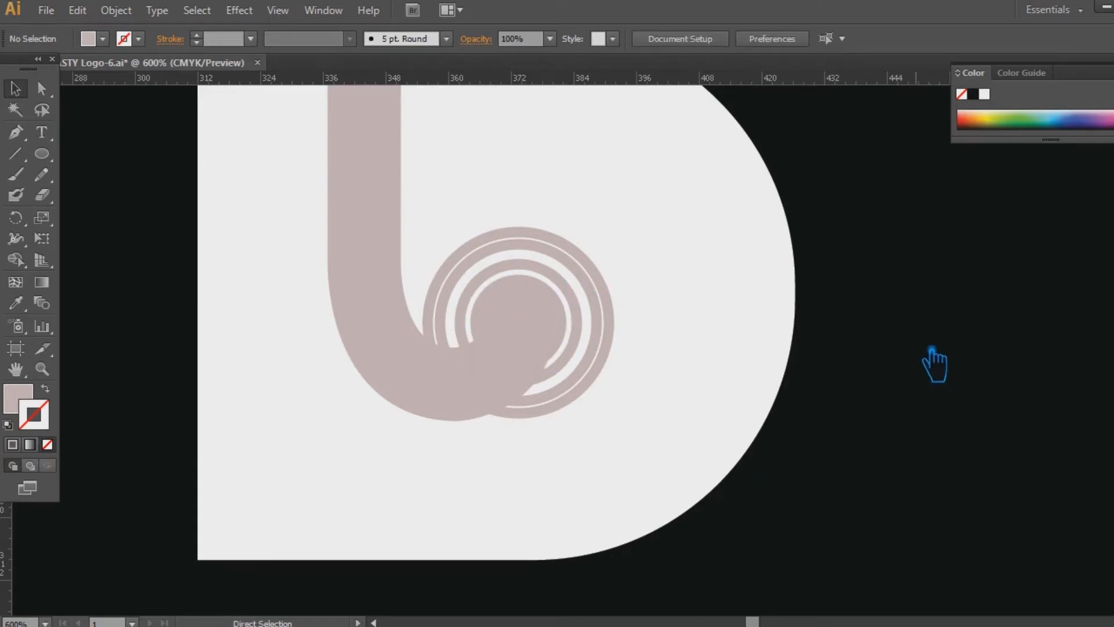
key("ctrl+minus")
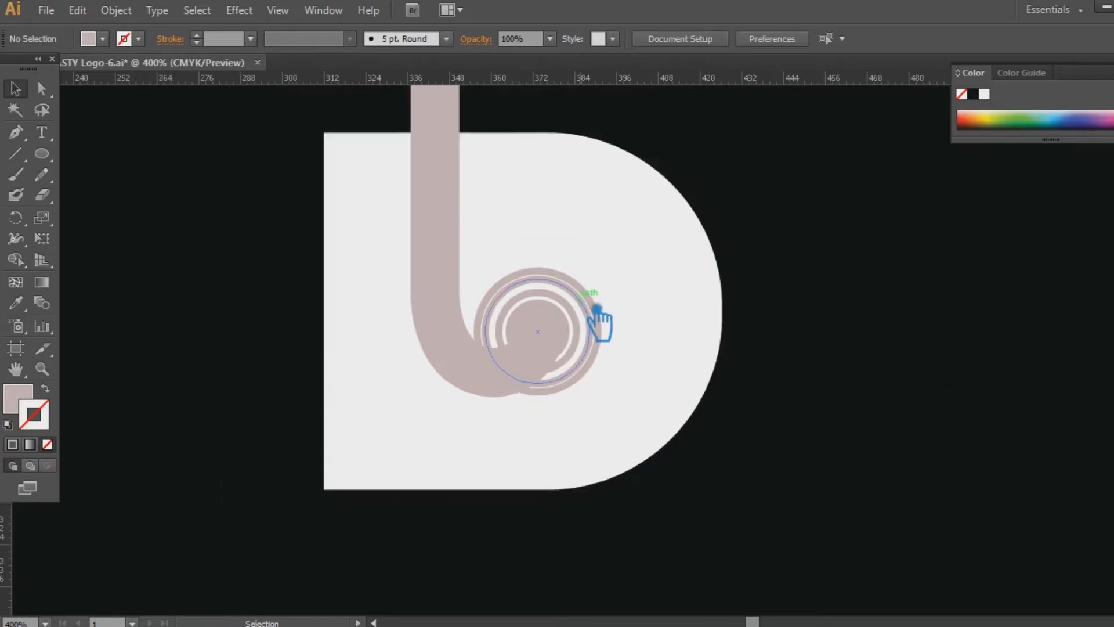
key("ctrl+minus")
key("ctrl+minus")
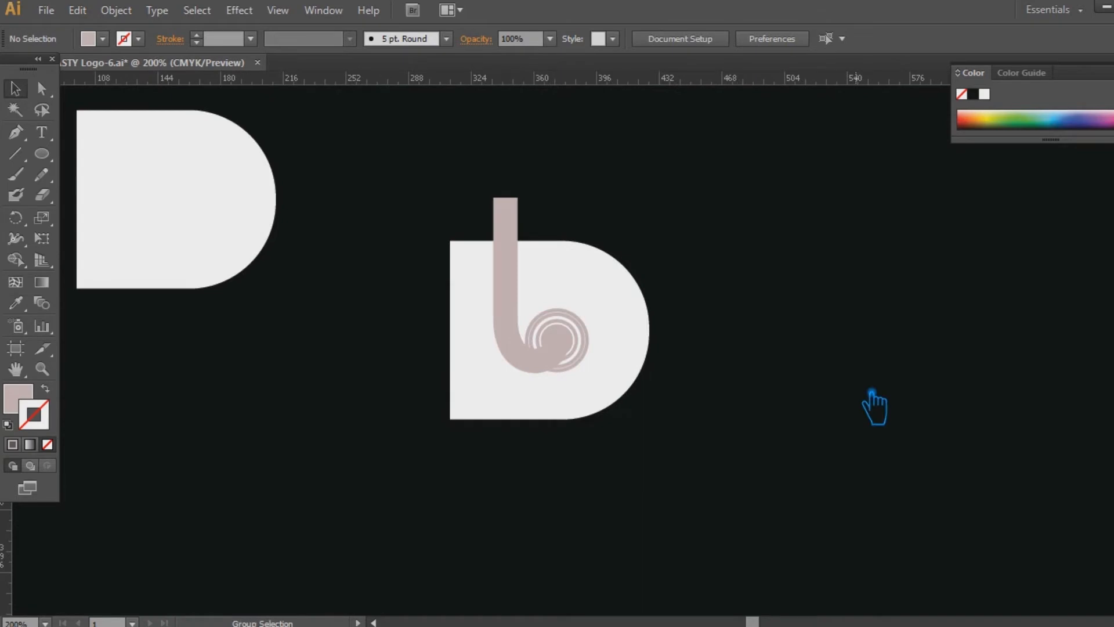
Place a copy of the D with its hook and rings below the plain D
left_click(175, 170)
left_click(827, 314)
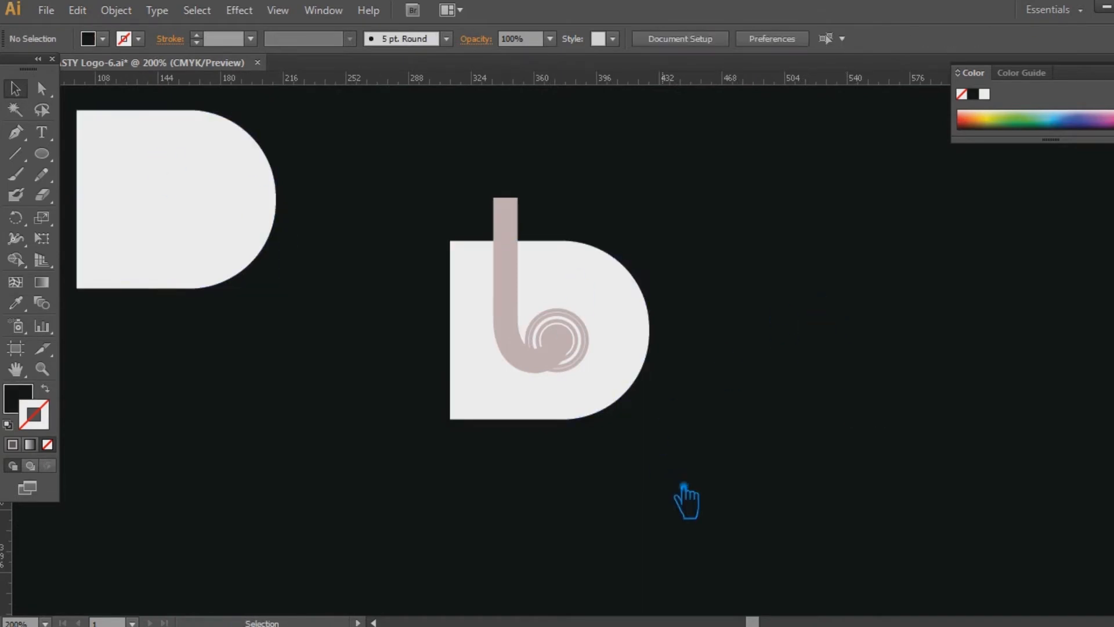
left_click_drag(684, 486, 426, 204)
left_click_drag(586, 338, 221, 480)
left_click(720, 385)
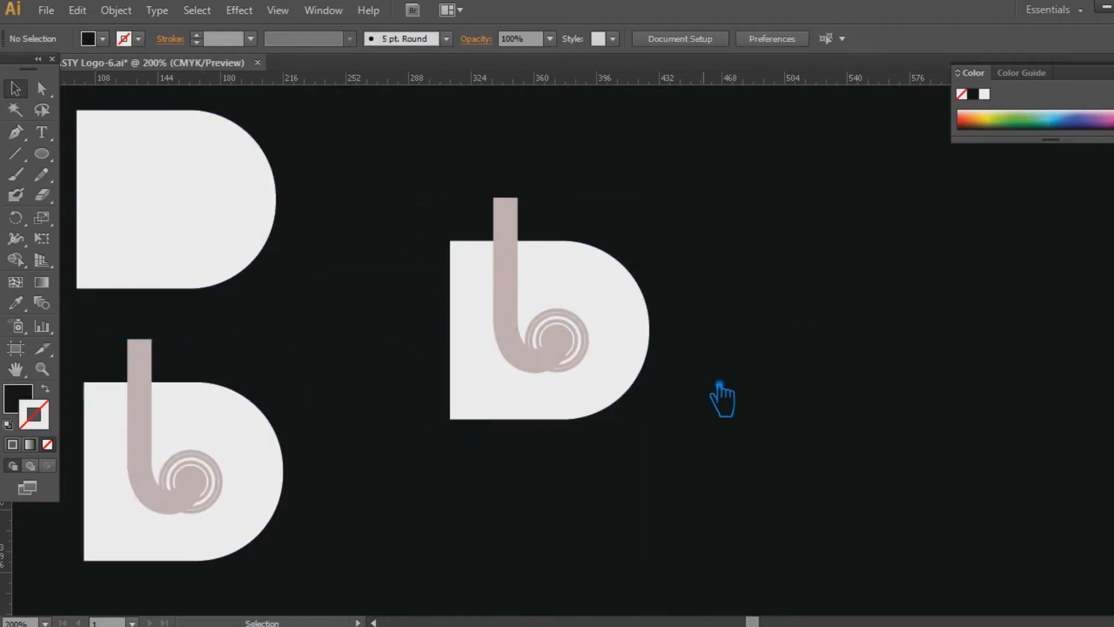
Expand the original artwork's hook path and ring group into filled shapes
key("ctrl+plus")
left_click(486, 267)
right_click(484, 264)
left_click(539, 354)
left_click(887, 309)
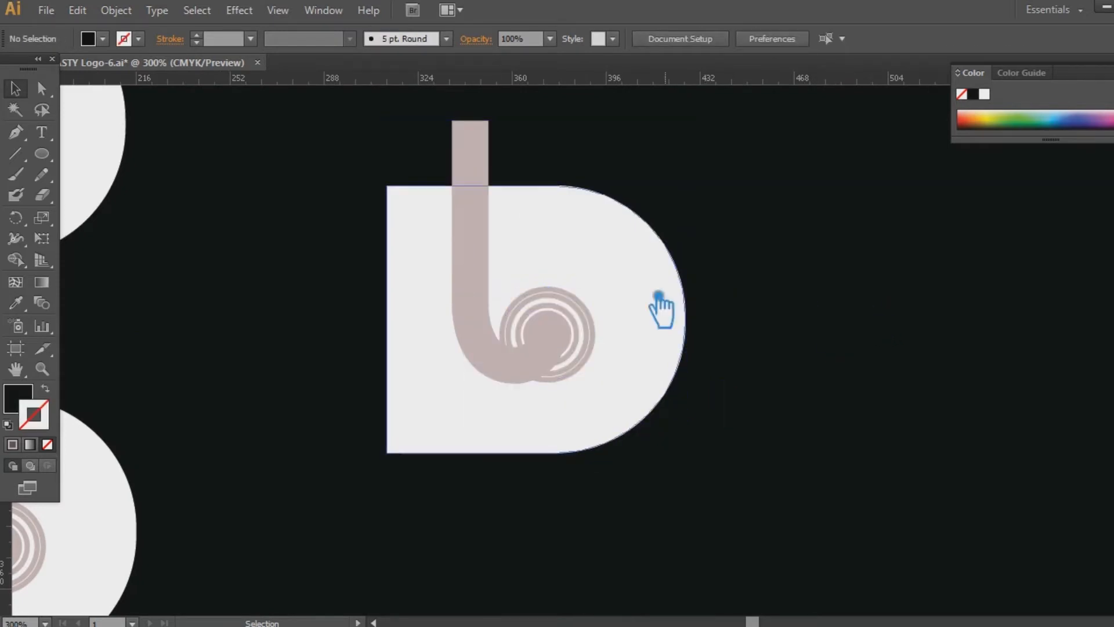
left_click(585, 350)
left_click(497, 242, "shift")
left_click(492, 147)
left_click(481, 148)
left_click(592, 329, "shift")
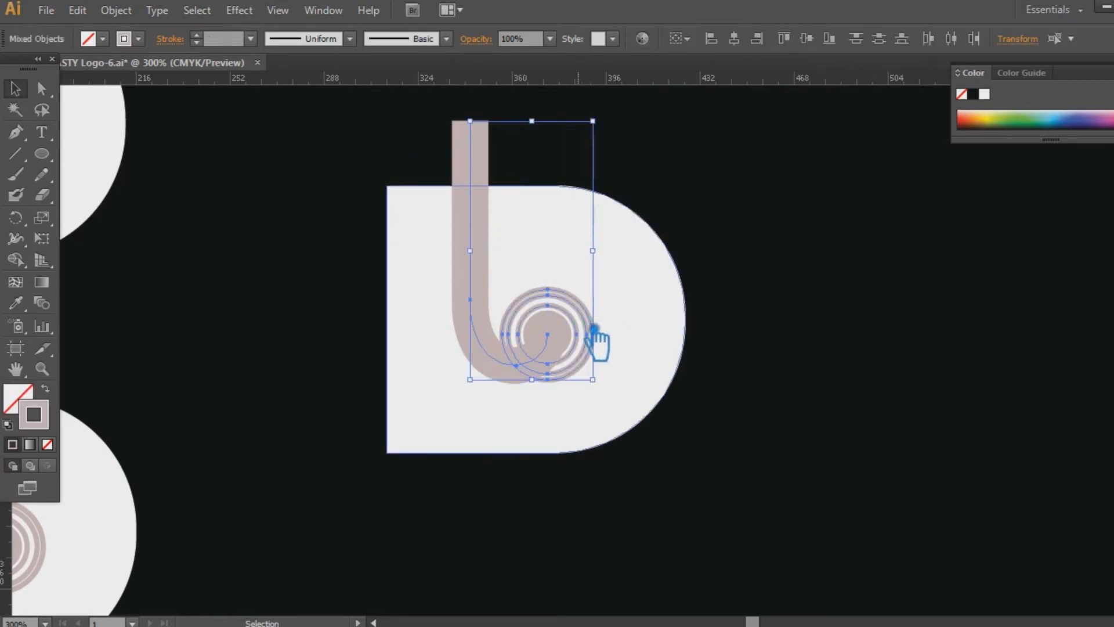
left_click(77, 10)
mouse_move(116, 9)
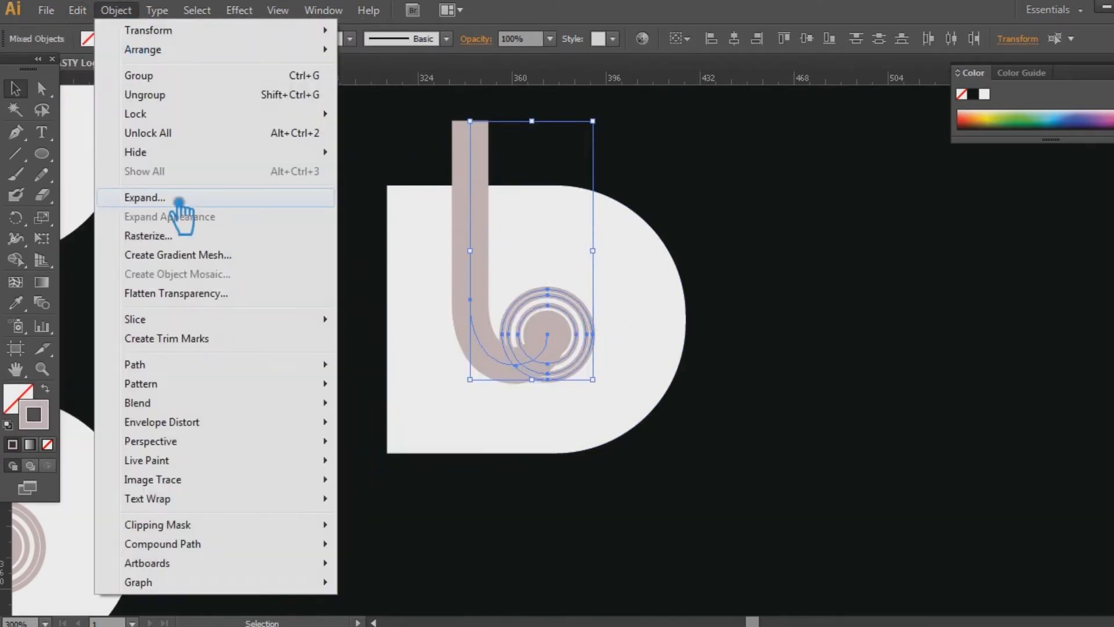
left_click(177, 196)
key("Return")
Divide the expanded hook and rings with Pathfinder and ungroup the resulting pieces
key("ctrl+shift+F9")
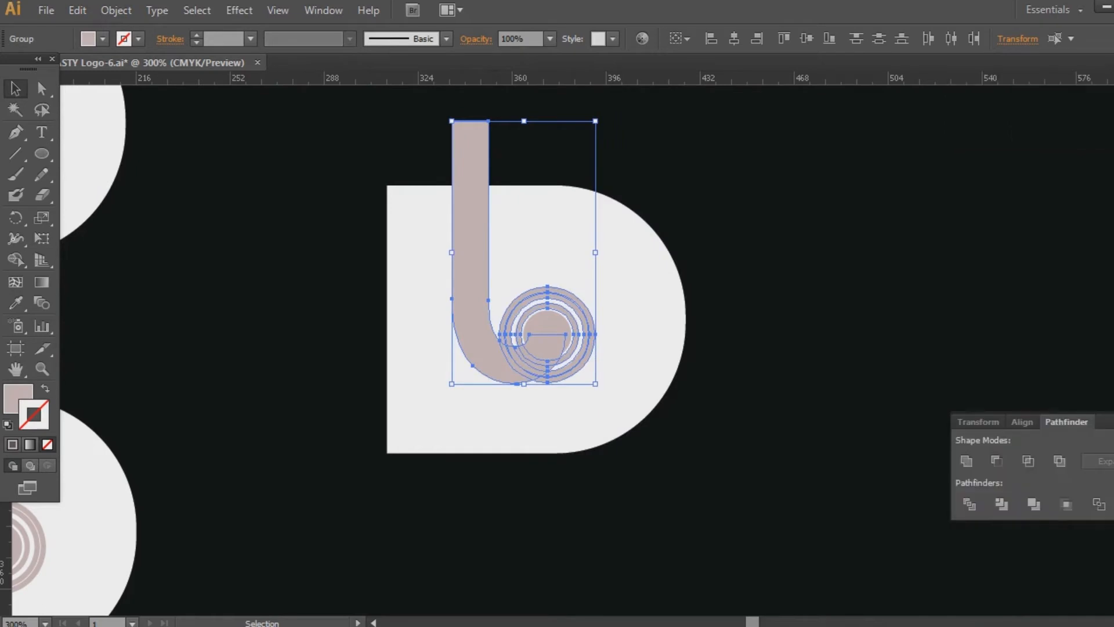
left_click(968, 504)
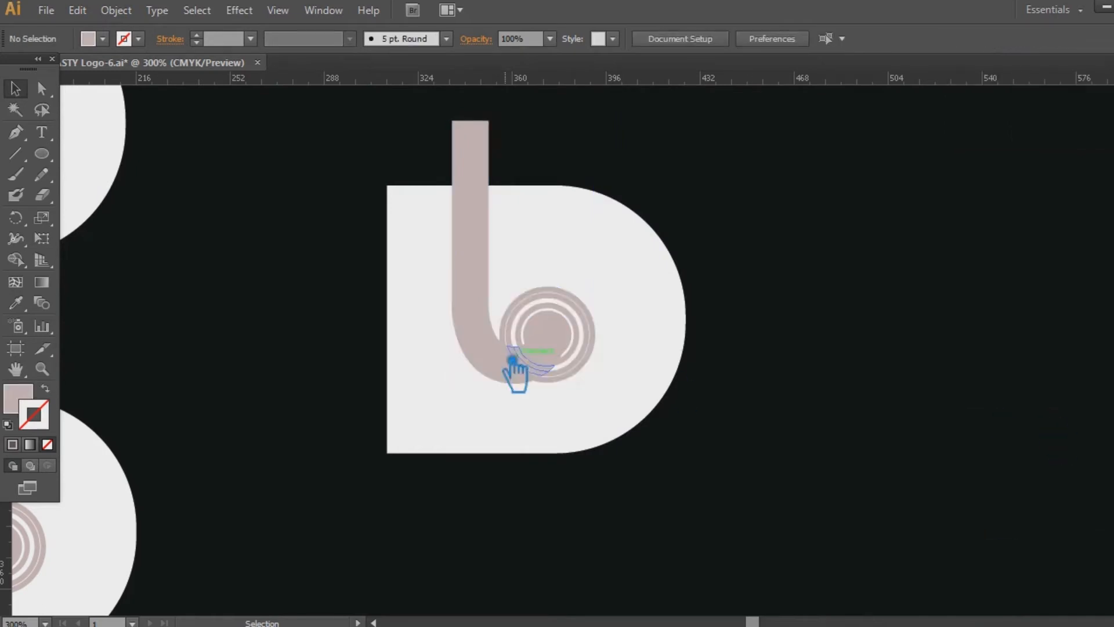
left_click(514, 358)
right_click(515, 318)
left_click(566, 420)
key("ctrl+shift+a")
Examine the divided pieces where the hook overlaps the concentric rings
left_click(508, 372)
left_click(527, 366)
left_click(509, 375, "shift")
key("ctrl+equal")
key("ctrl+equal")
key("ctrl+equal")
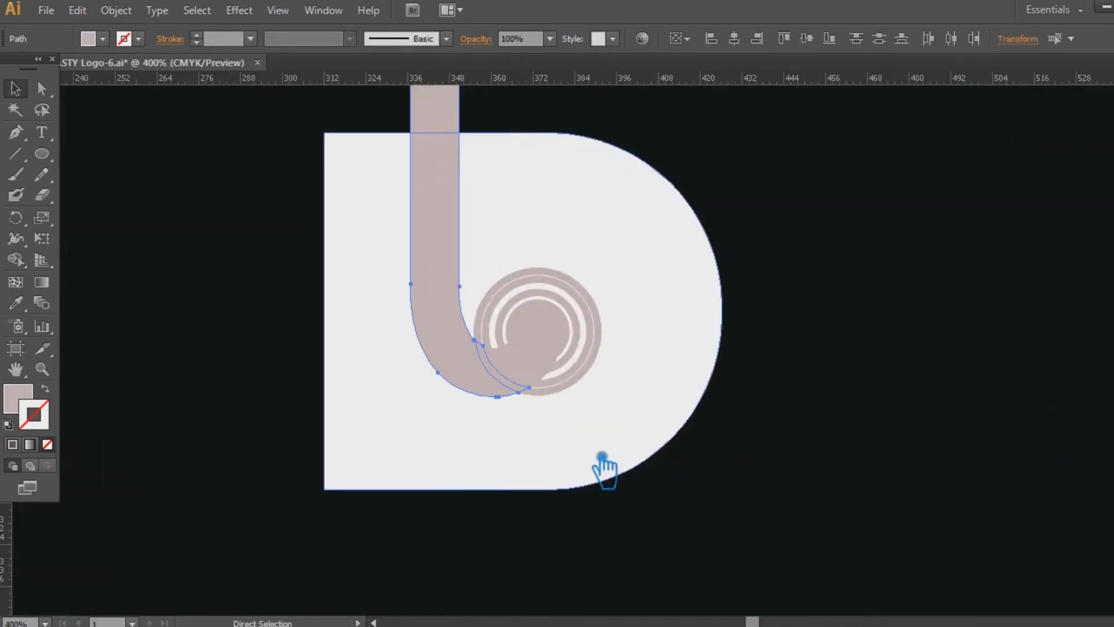
left_click(487, 501)
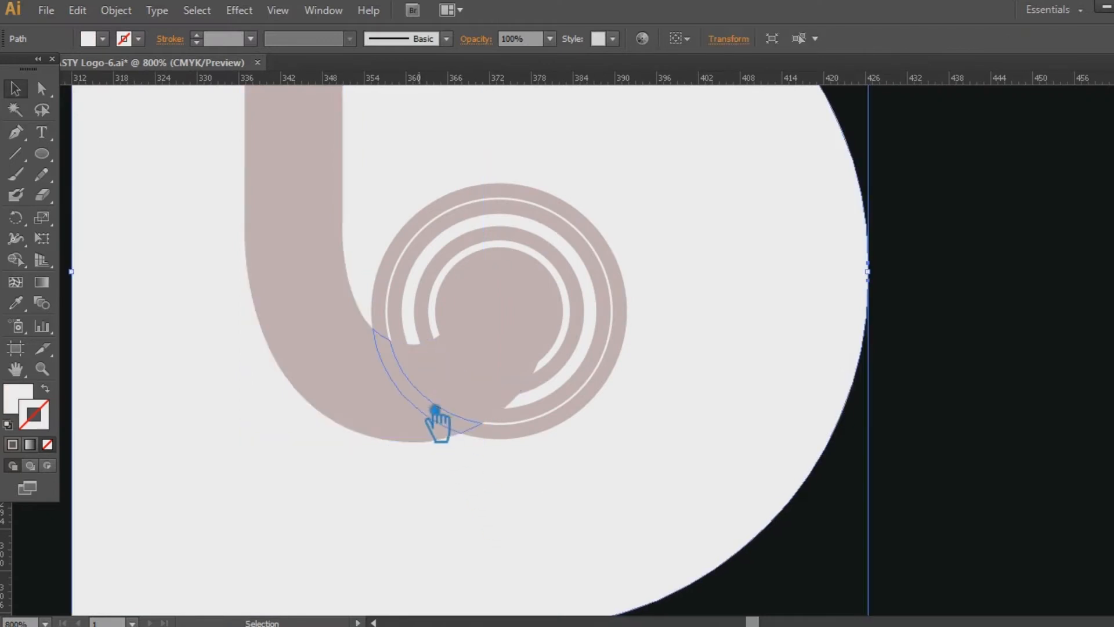
key("ctrl+equal")
key("ctrl+equal")
key("ctrl+equal")
left_click_drag(381, 369, 602, 287)
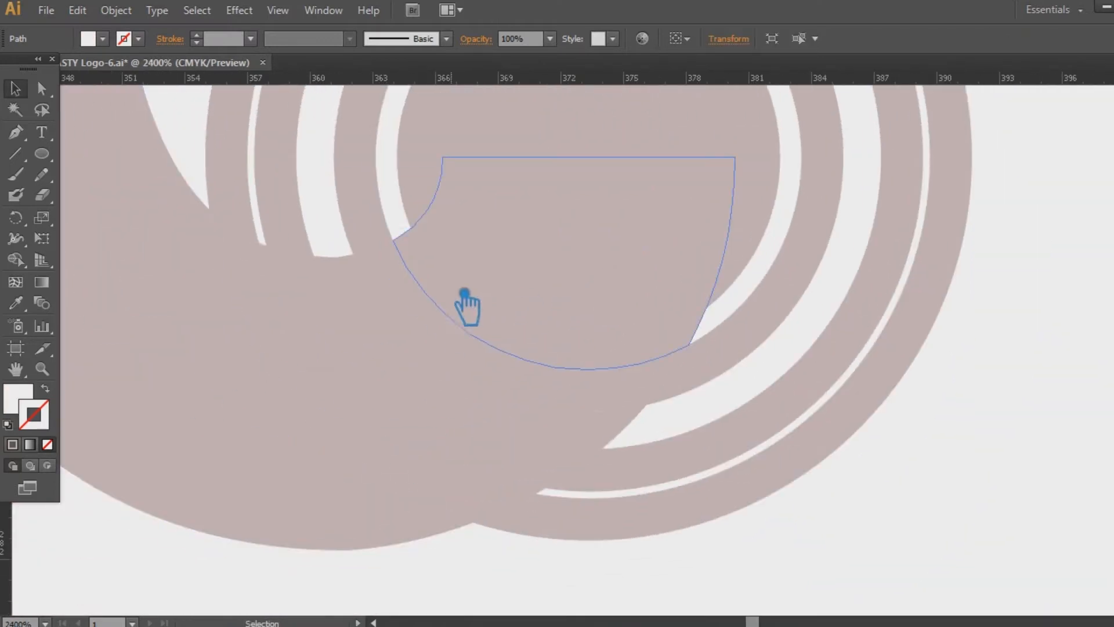
left_click(186, 338, "shift")
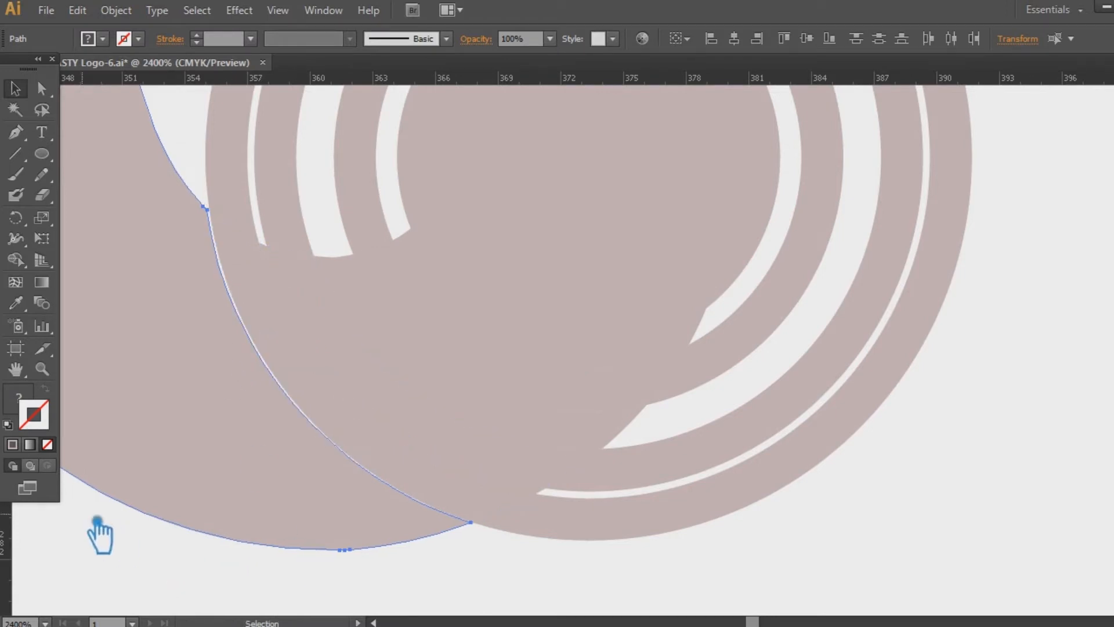
key("ctrl+minus")
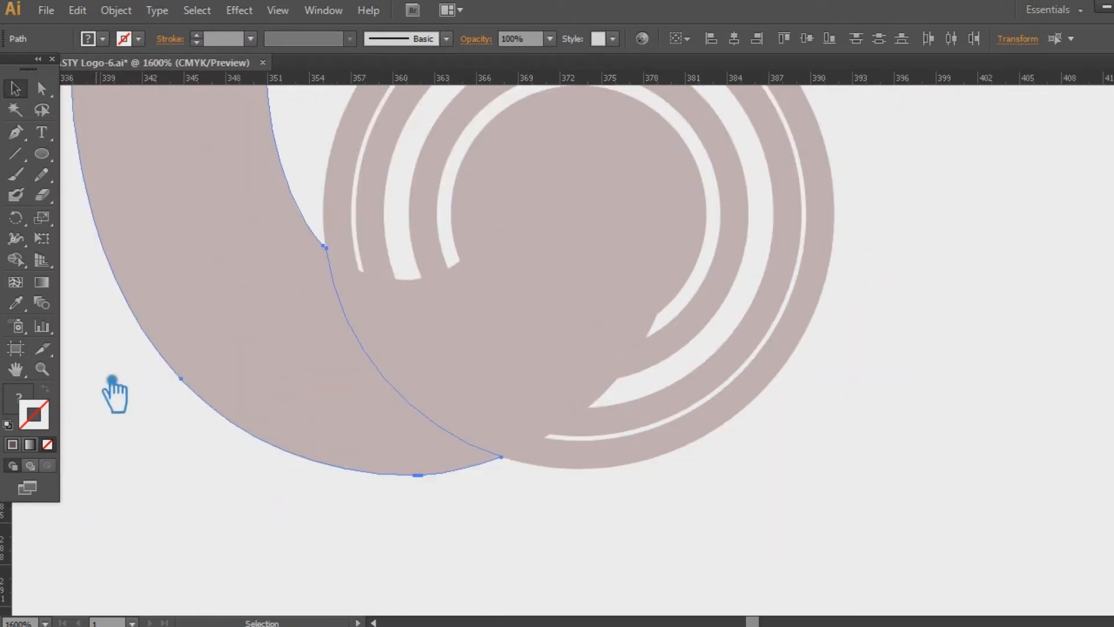
left_click(629, 283)
left_click(841, 492)
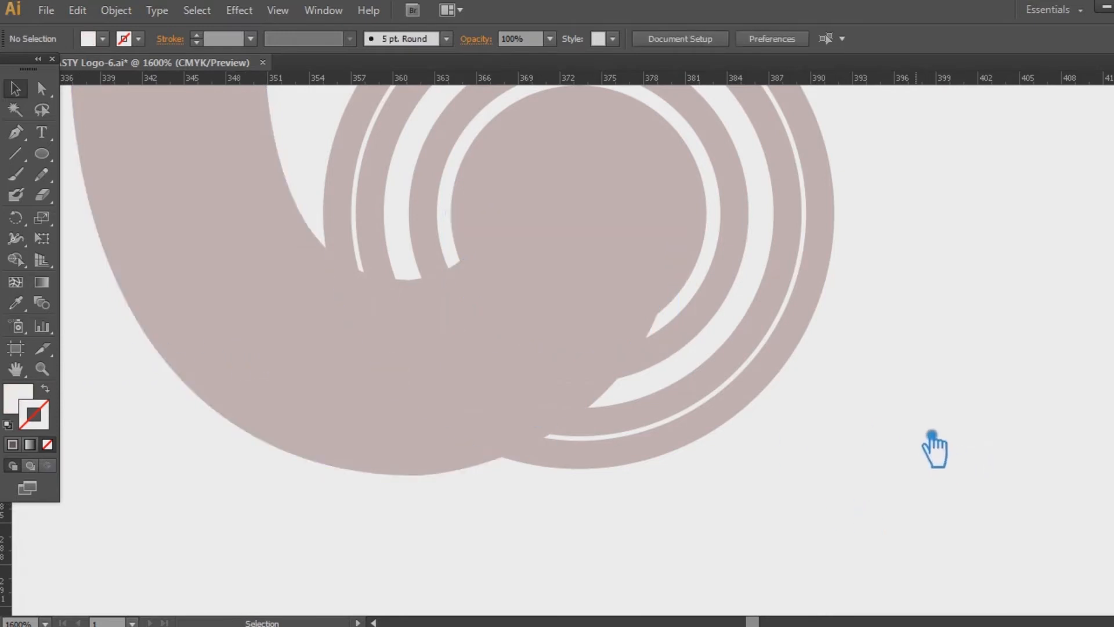
Try to unite the hook's stem with all its overlap pieces, including the one inside the innermost ring
left_click_drag(224, 368, 613, 318)
key("ctrl+z")
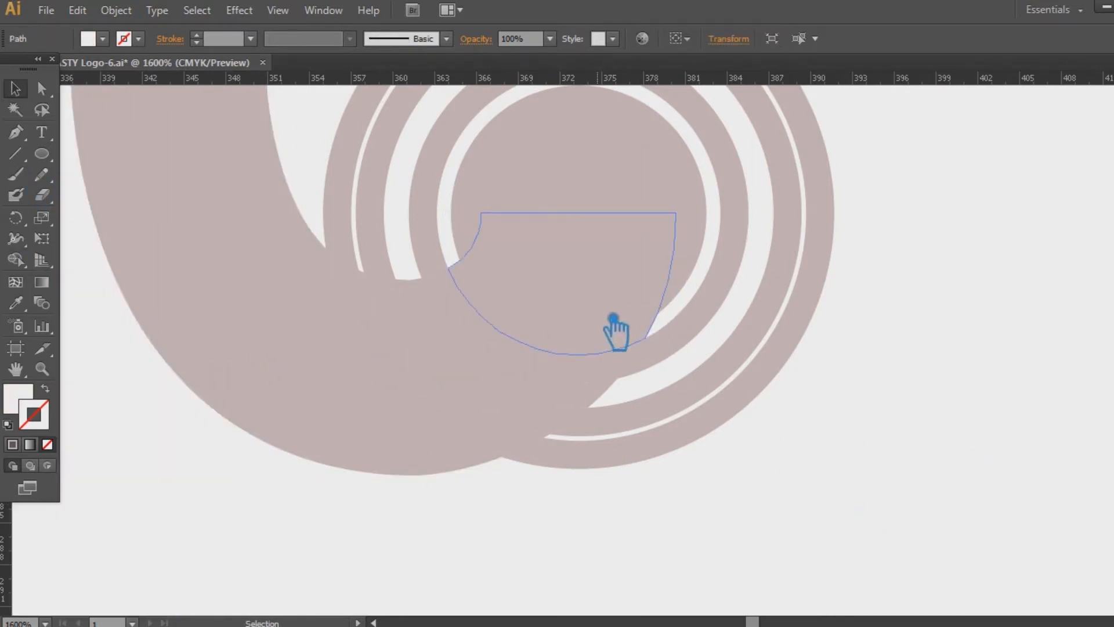
left_click(232, 455)
left_click_drag(95, 351, 616, 322)
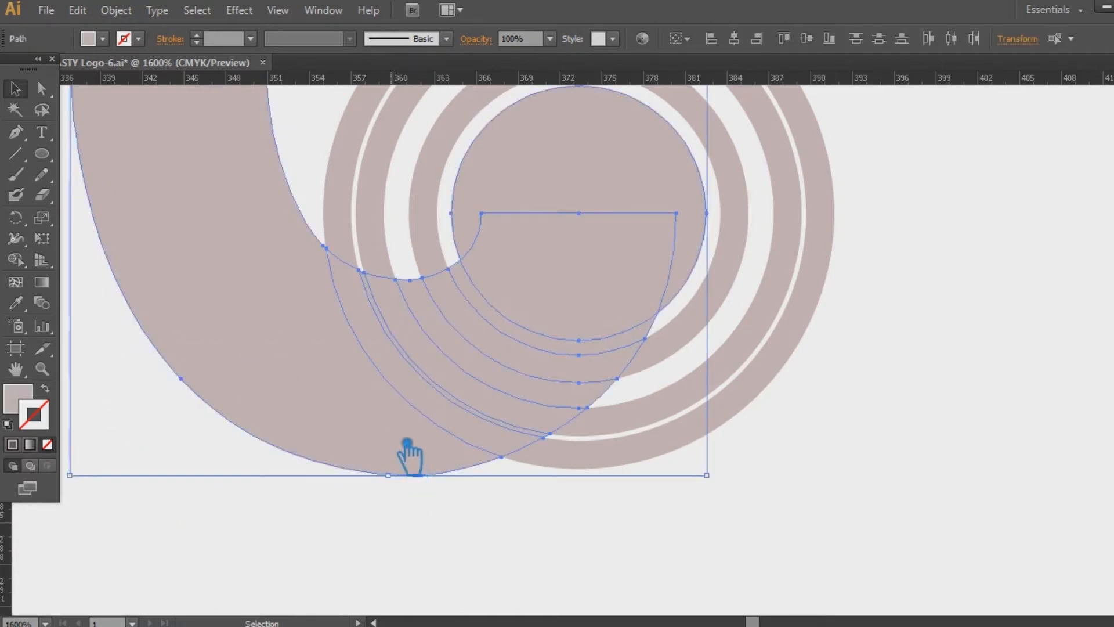
left_click(566, 201, "shift")
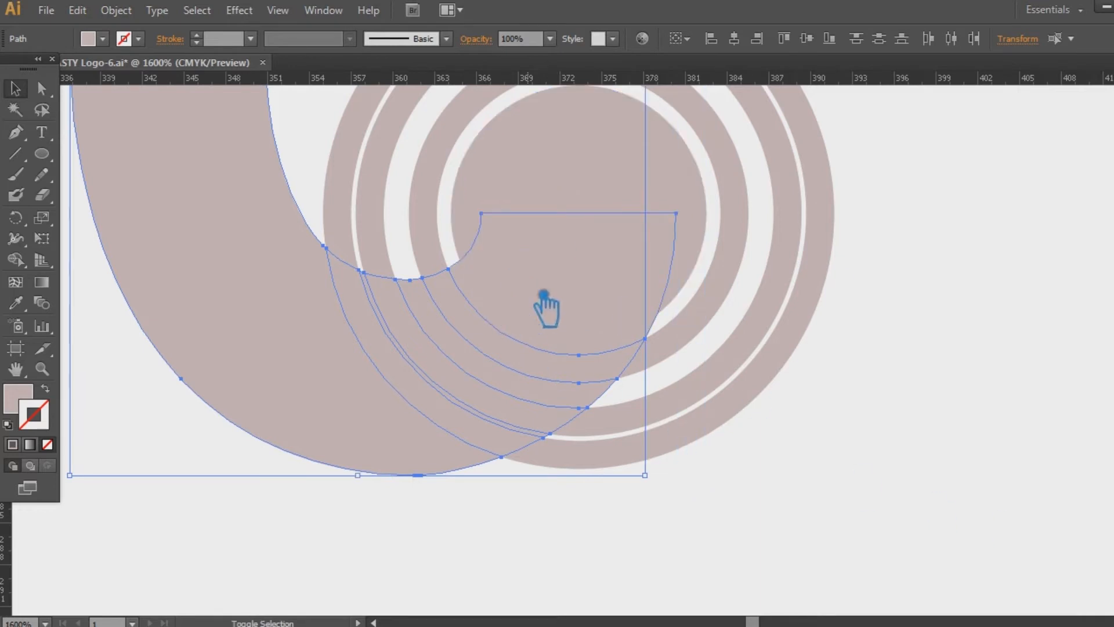
key("shift+ctrl+F9")
left_click(966, 460)
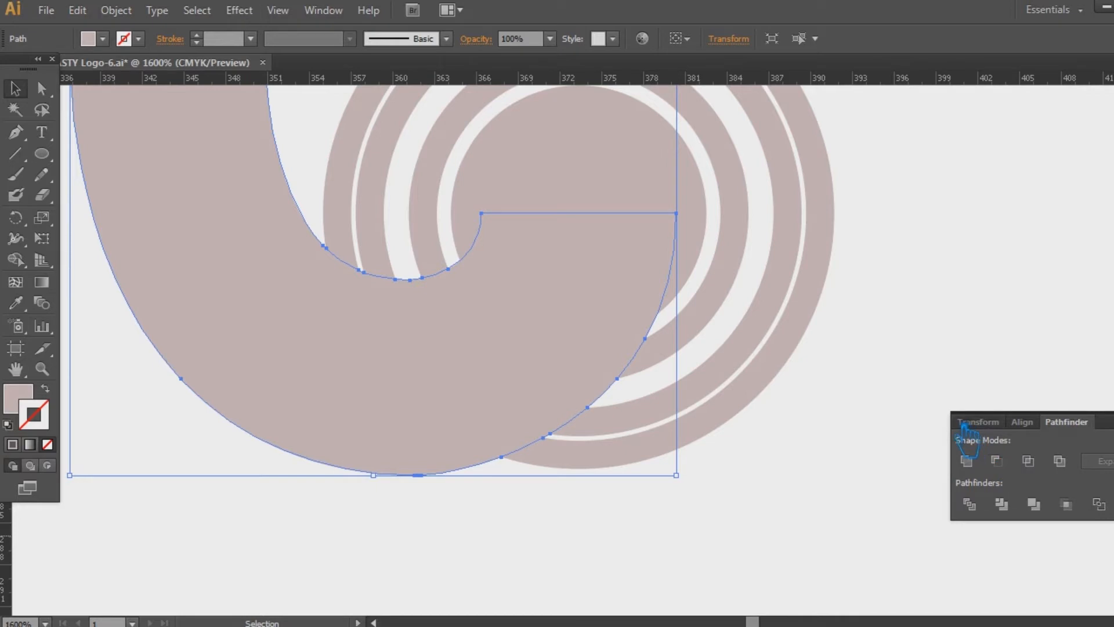
key("shift+ctrl+F9")
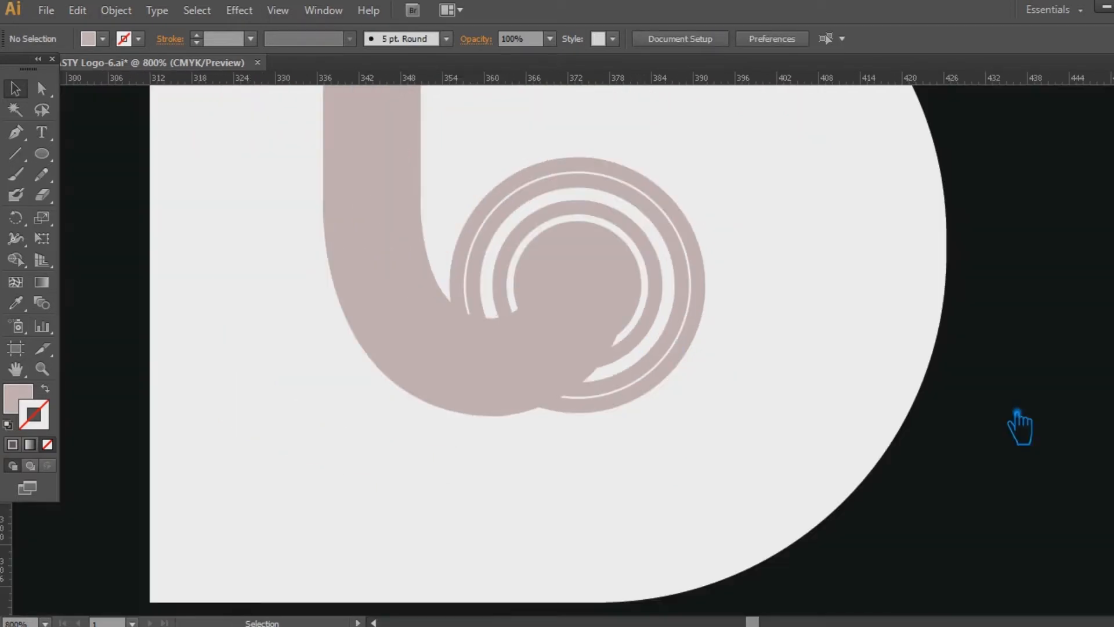
Inspect the united hook shape and undo the union of its pieces
left_click(516, 376)
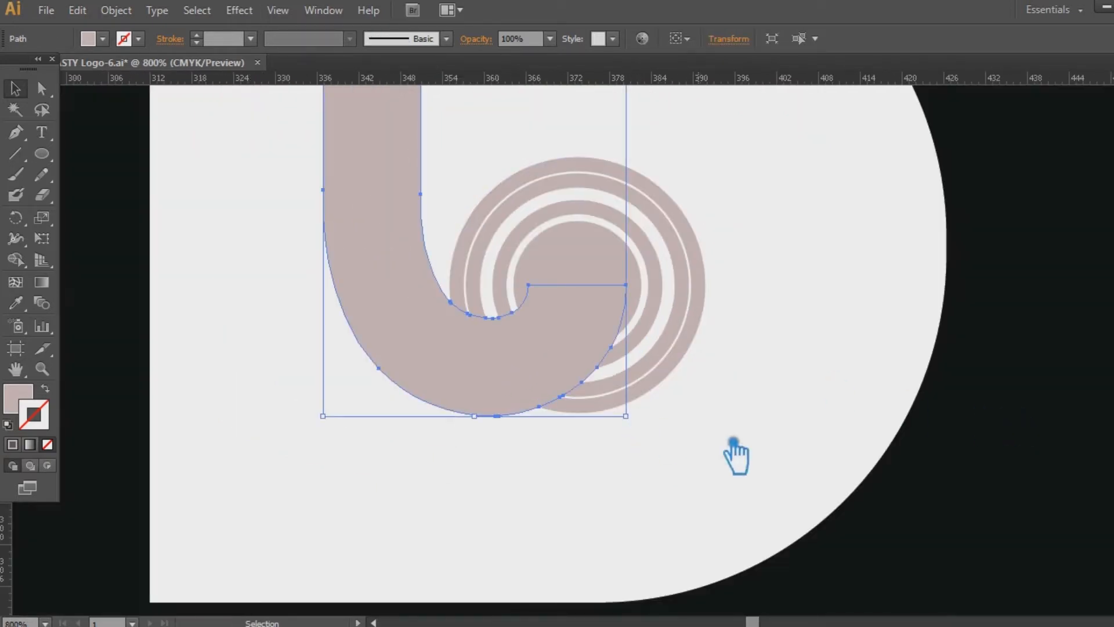
key("shift+ctrl+F9")
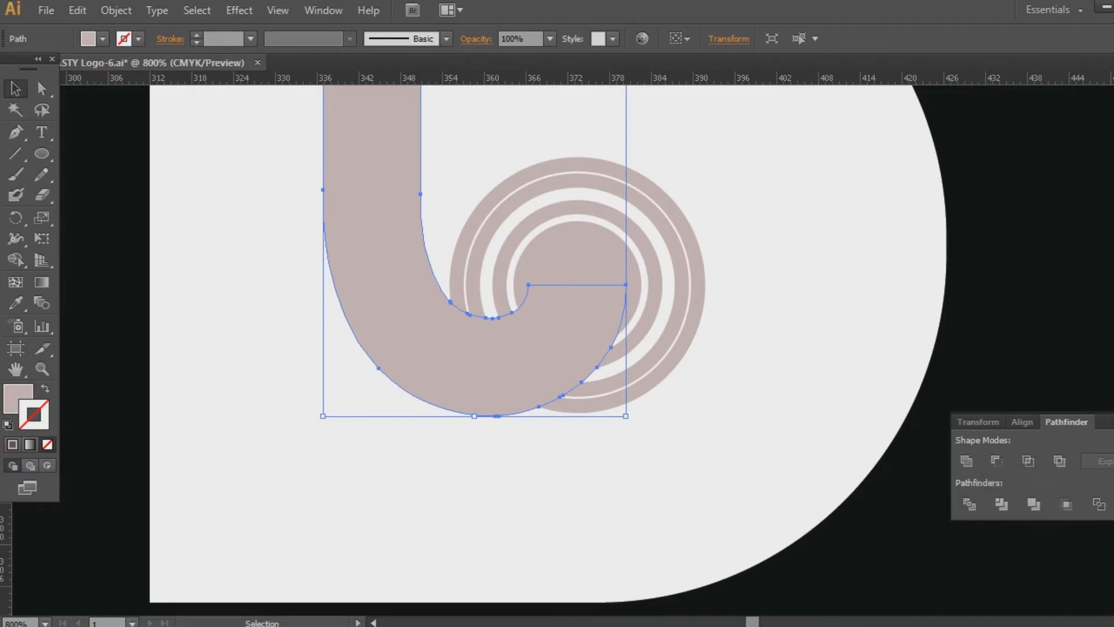
key("shift+ctrl+F9")
left_click(119, 11)
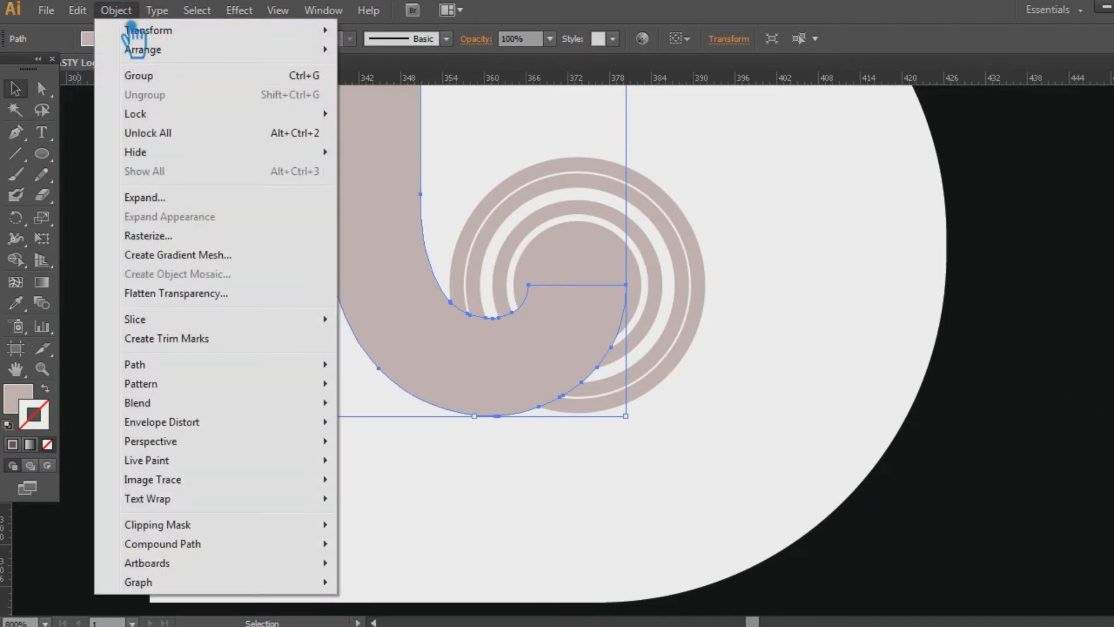
left_click(520, 299)
key("ctrl+plus")
key("ctrl+z")
Unite the hook's stem with its overlap pieces across the rings, leaving out the piece inside the innermost ring
left_click(799, 340)
left_click(452, 353)
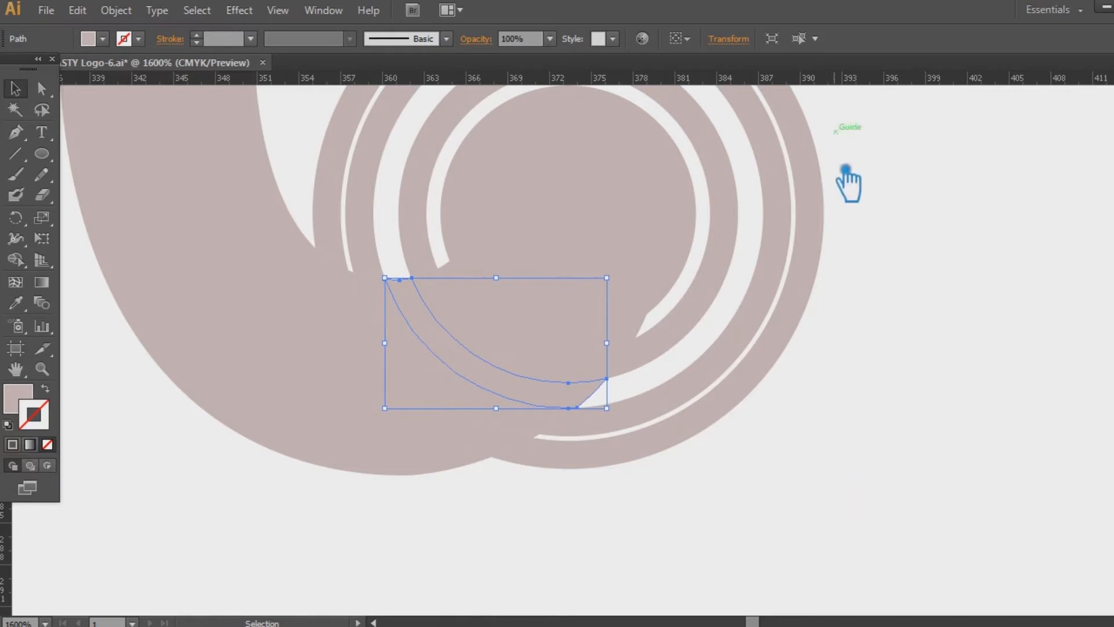
left_click(493, 336, "shift")
left_click(413, 346, "shift")
left_click(393, 348, "shift")
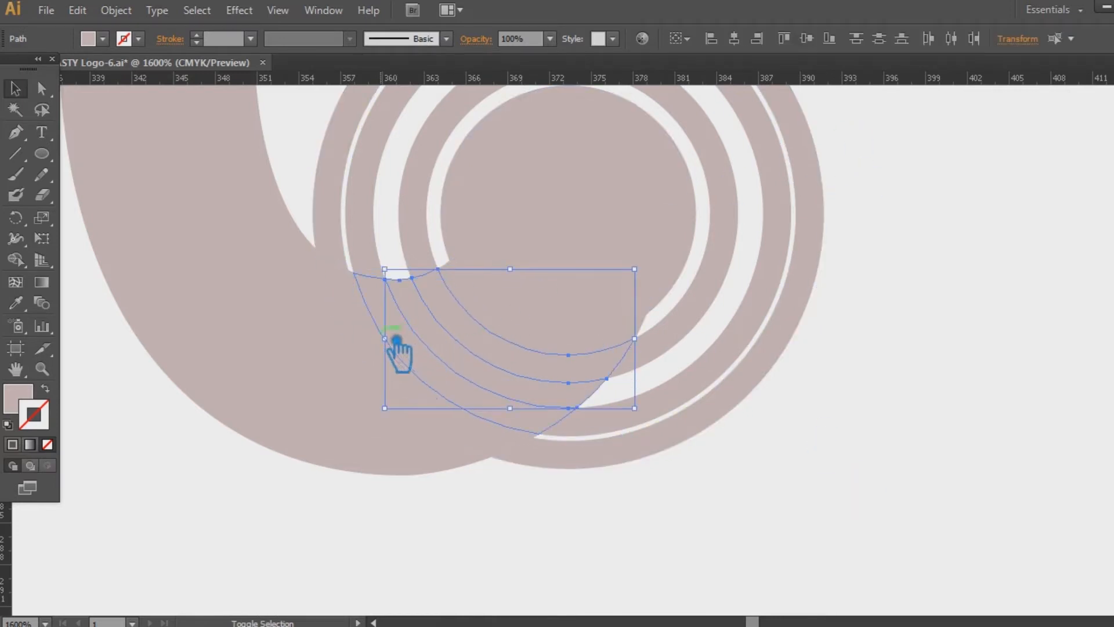
key("ctrl+plus")
left_click(259, 278, "shift")
left_click(116, 270, "shift")
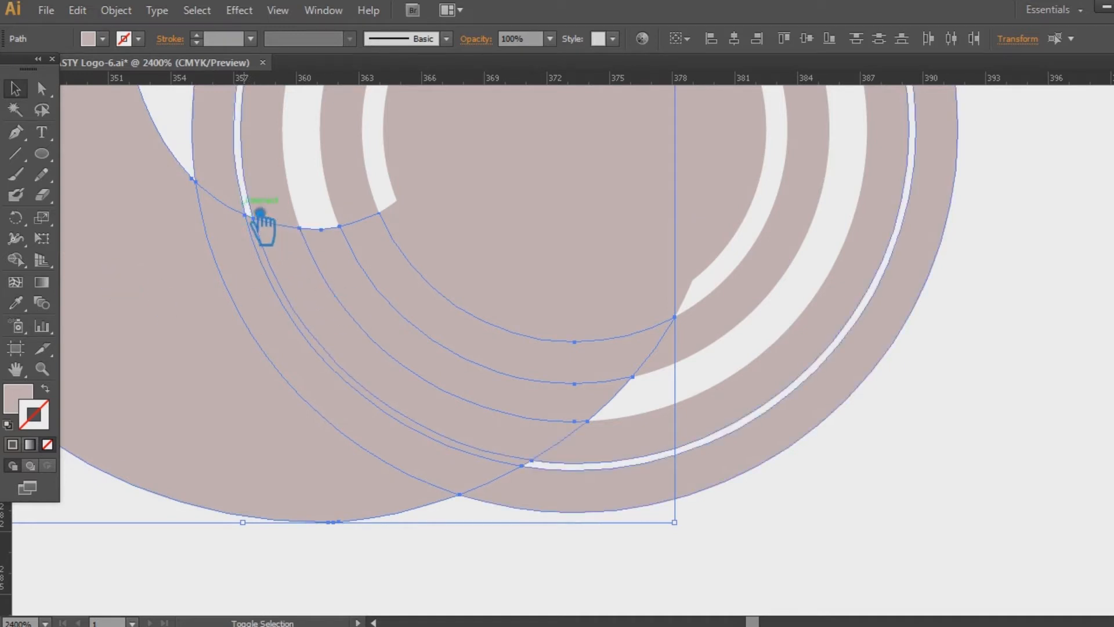
key("ctrl+plus")
left_click_drag(319, 246, 765, 413)
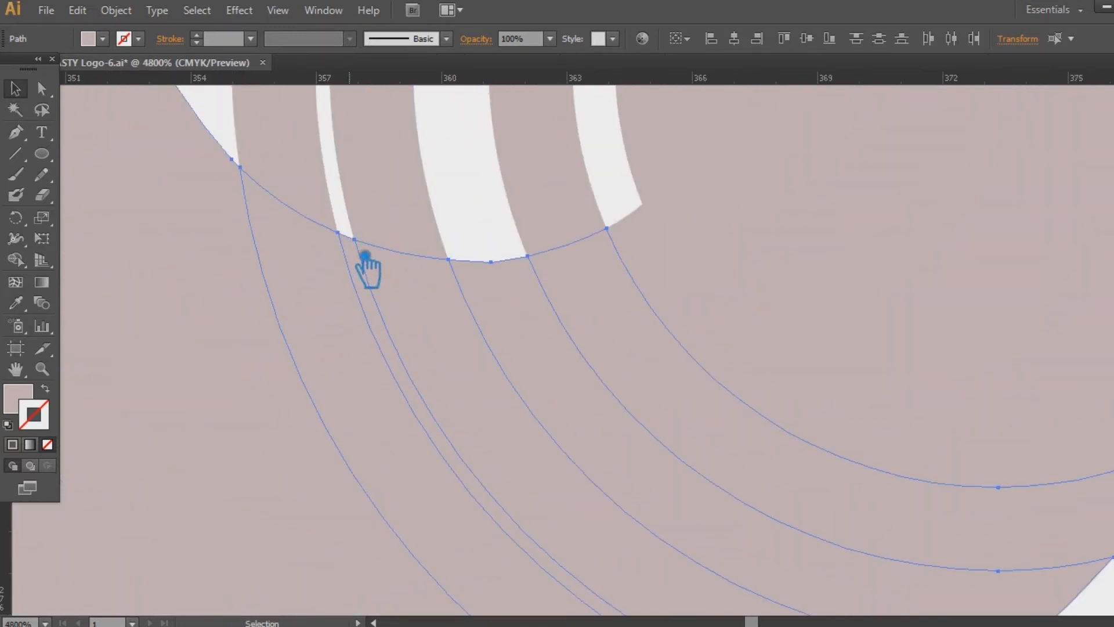
key("ctrl+minus")
key("ctrl+minus")
key("ctrl+minus")
key("ctrl+minus")
key("shift+ctrl+F9")
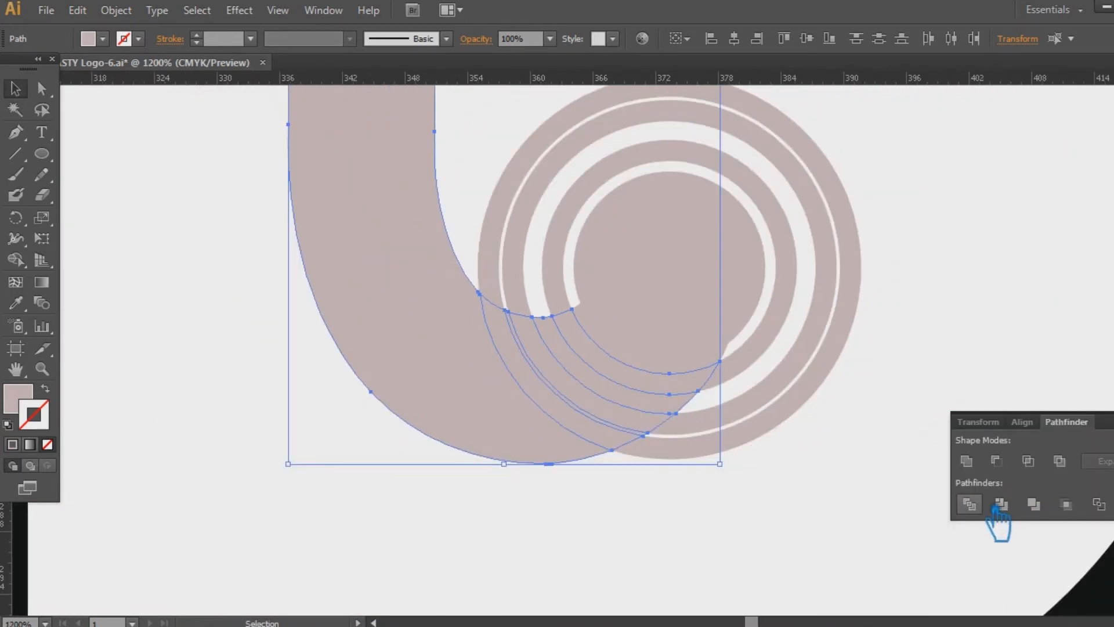
left_click(967, 462)
left_click(851, 447)
Divide the filled circle and the hook-end piece overlapping it with Pathfinder, and ungroup the resulting pieces
left_click(637, 332)
left_click(663, 253, "shift")
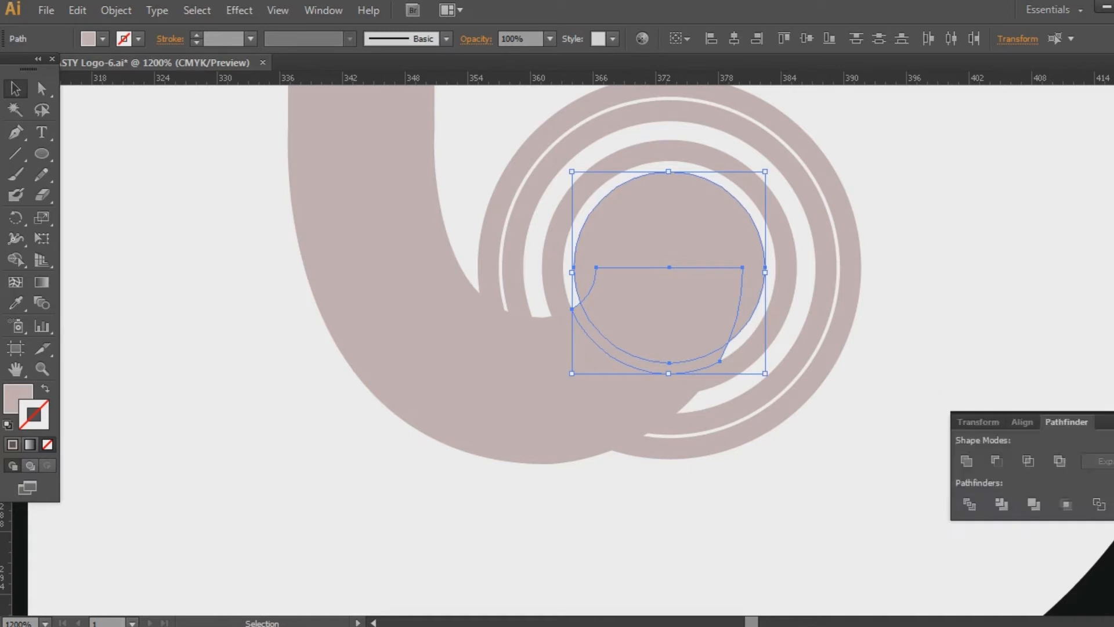
key("shift+ctrl+F9")
left_click(968, 505)
left_click(870, 441)
left_click(610, 307)
right_click(606, 305)
left_click(650, 403)
left_click(691, 537)
Remove the leftover hook slivers around the filled circle and unite the circle with its inner overlap piece
left_click(624, 355)
left_click(749, 351)
left_click(739, 354)
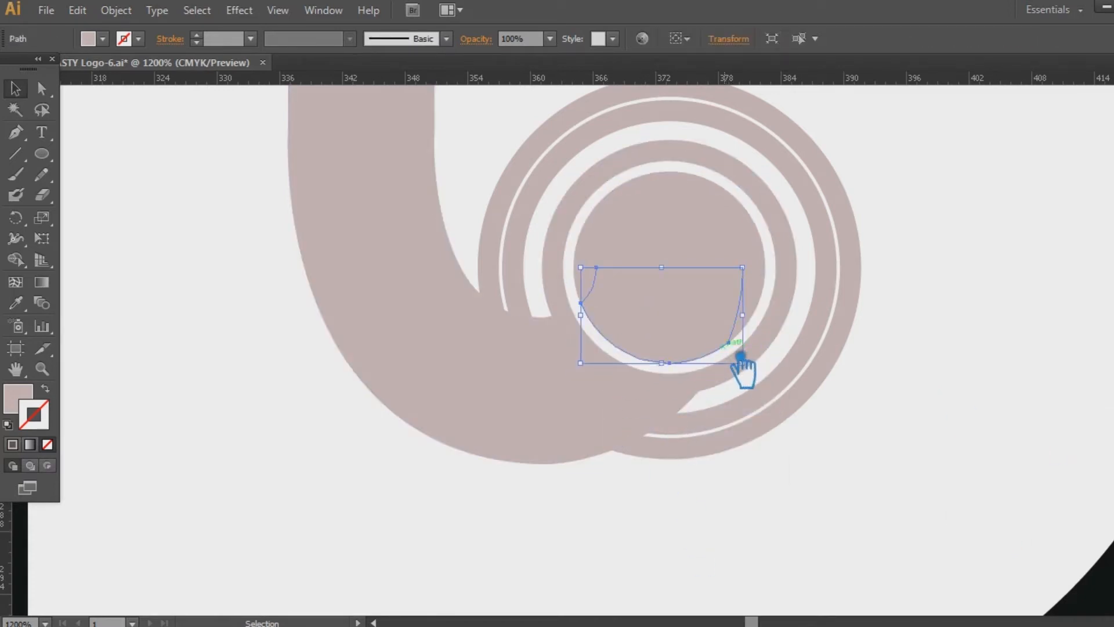
left_click(696, 256, "shift")
key("shift+ctrl+F9")
left_click(967, 462)
left_click(978, 391)
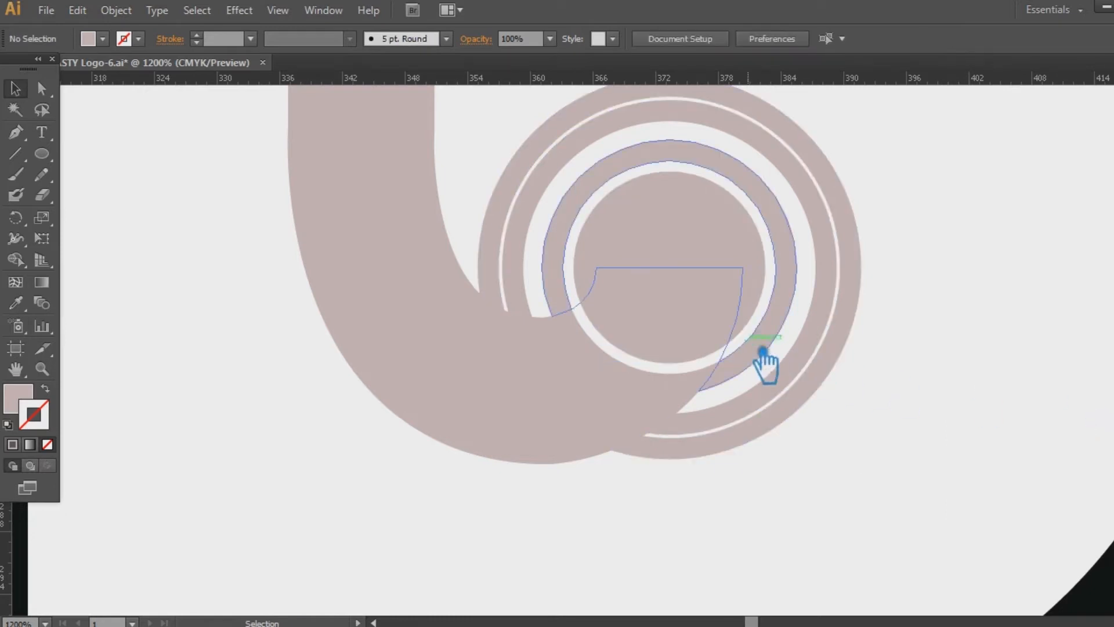
left_click(740, 356)
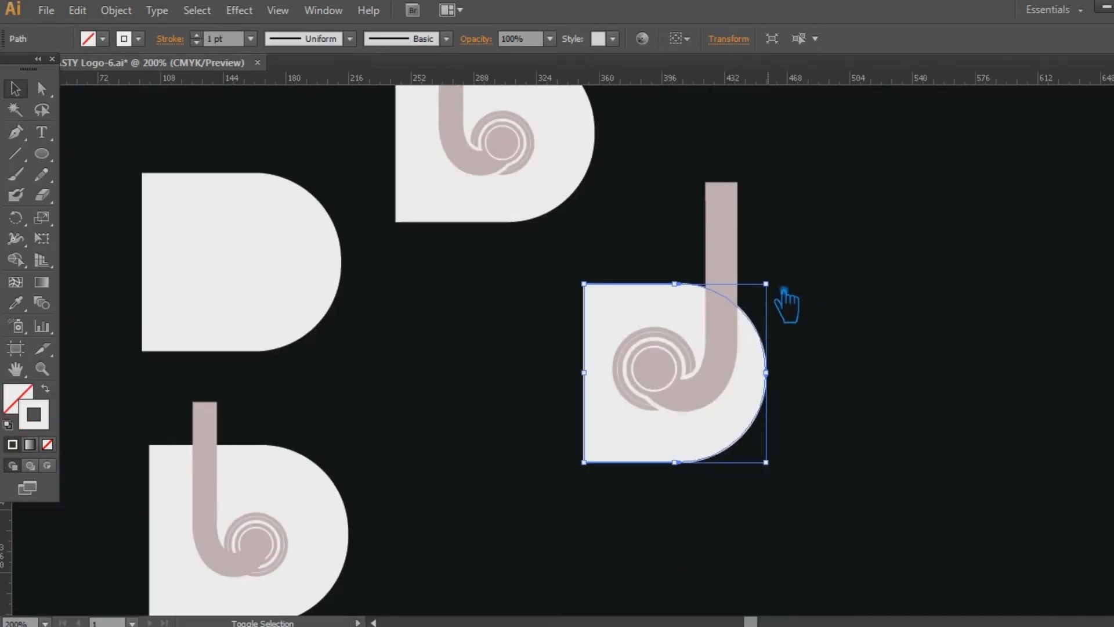
Enlarge the unfilled D outline about its centre to leave a narrow gap around the D, and set its stroke to 3 pt
mouse_move(783, 289)
left_mouse_down()
mouse_move(800, 281)
mouse_move(791, 274)
left_mouse_up()
left_click(871, 329)
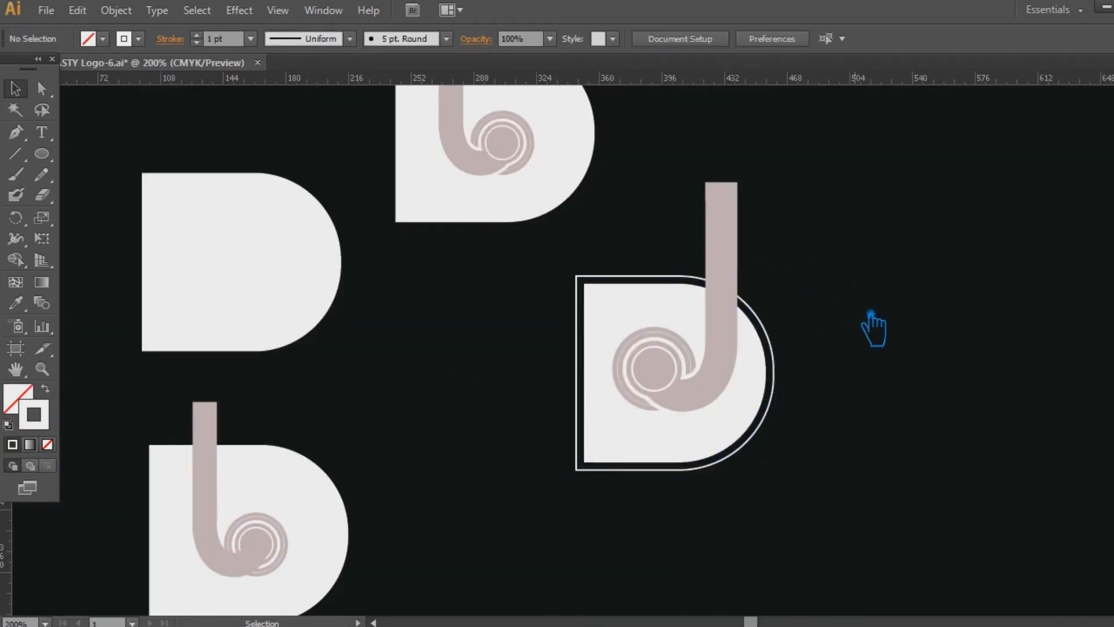
left_click(773, 348)
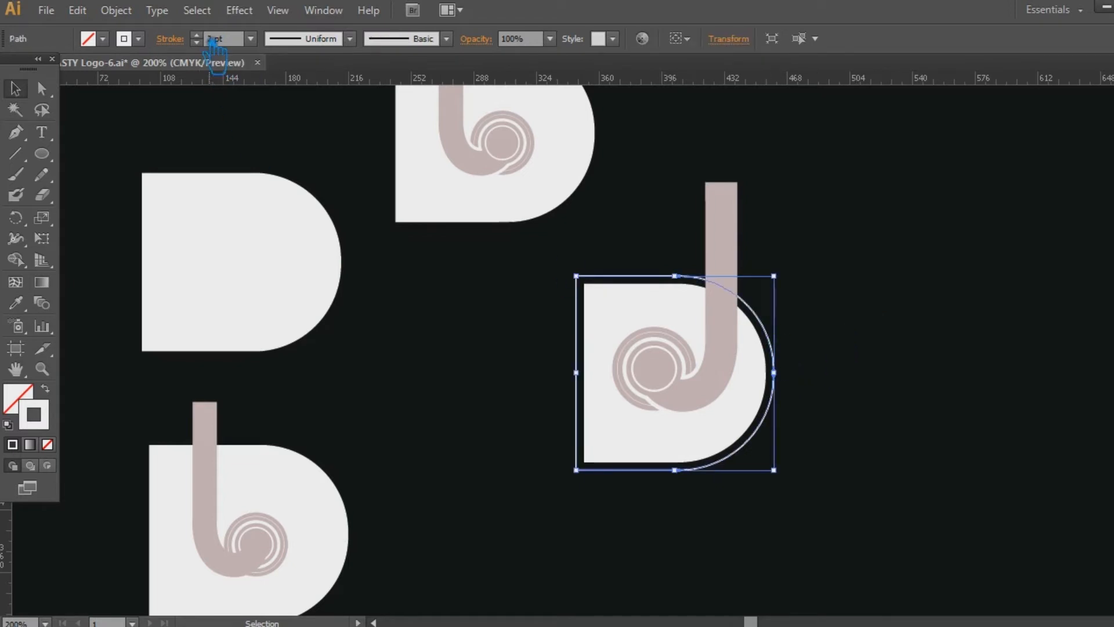
left_click(197, 34)
left_click(836, 243)
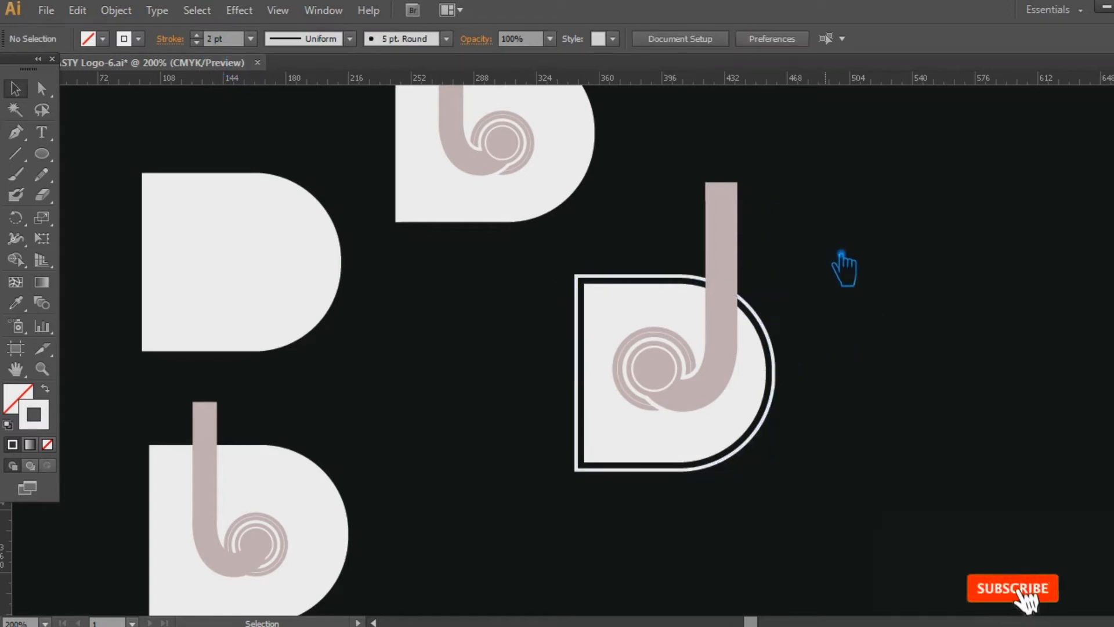
left_click(776, 339)
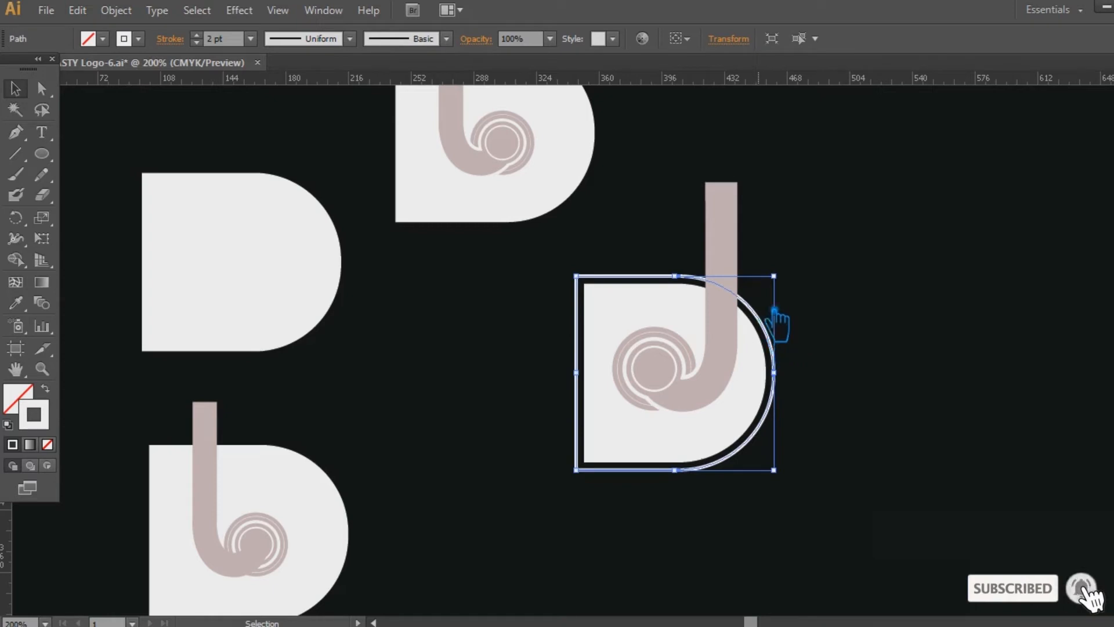
left_click(197, 35)
left_click(906, 338)
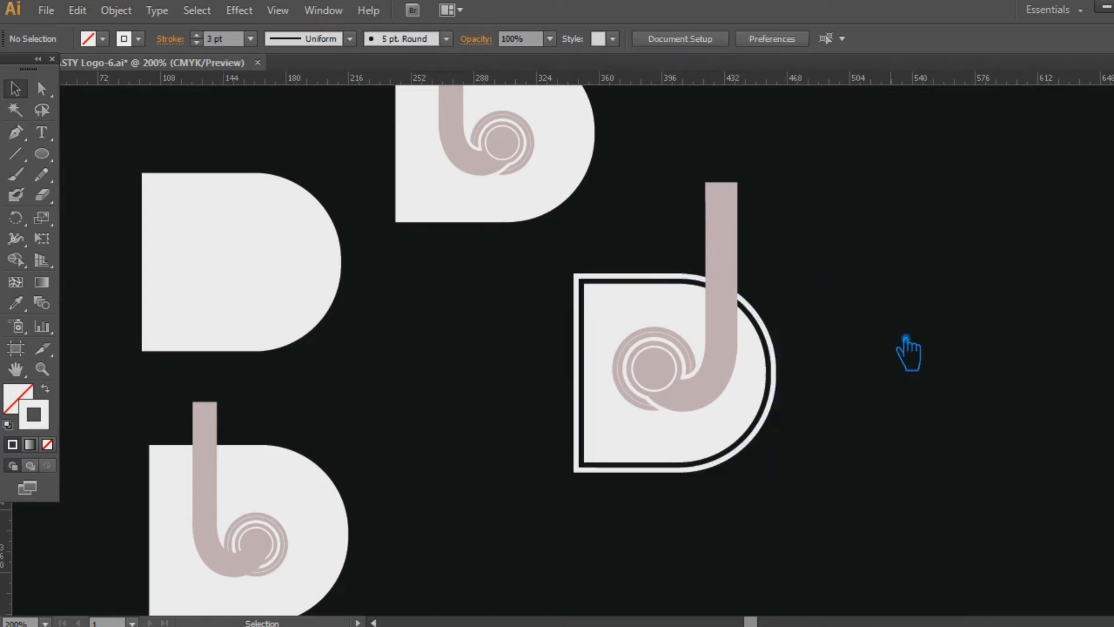
Add a slightly larger concentric copy of the 3 pt D outline around the existing one
left_click(777, 356)
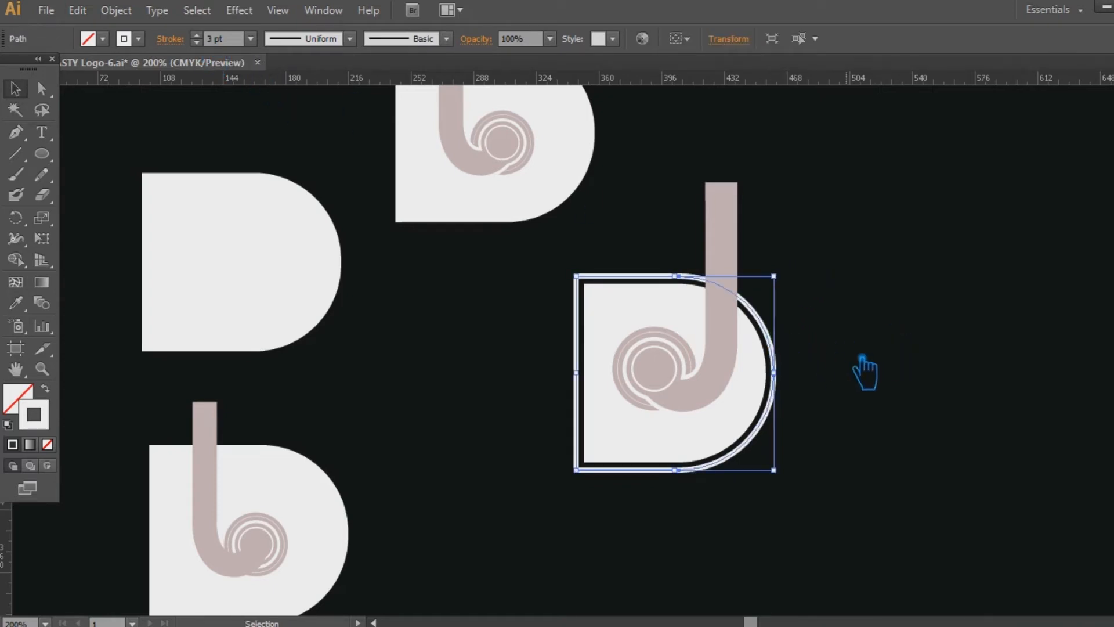
left_click_drag(793, 286, 802, 278)
left_click(868, 314)
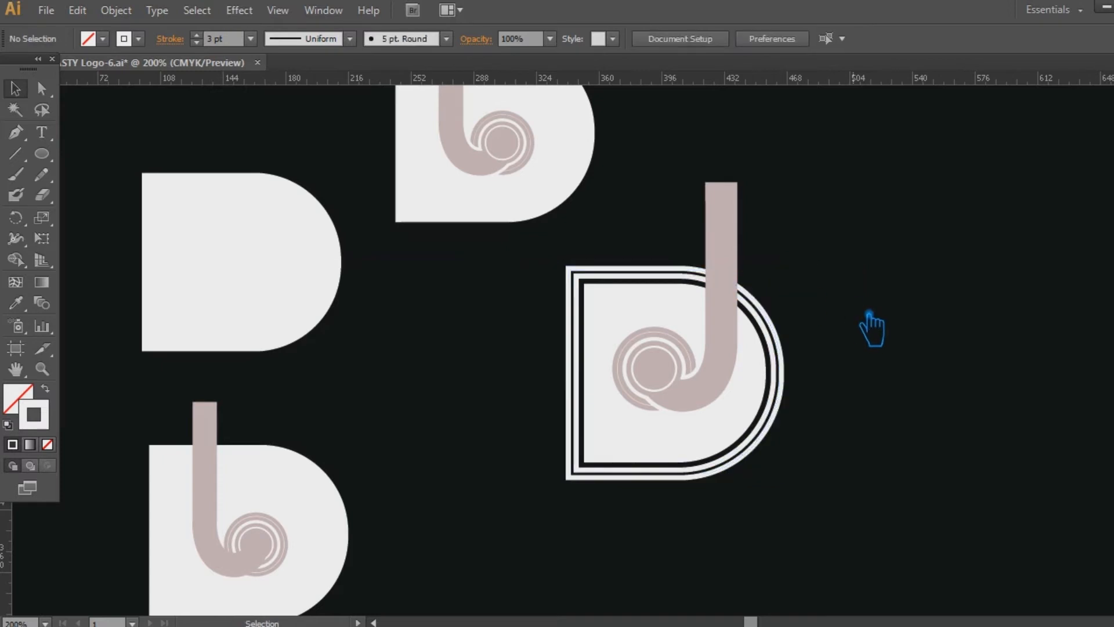
Try to draw a straight line from the D's upper flat-side corner down past its outlines
left_click(18, 155)
key("/")
mouse_move(586, 284)
left_mouse_down()
mouse_move(587, 458)
mouse_move(602, 466)
mouse_move(624, 523)
left_mouse_up()
key("v")
key("ctrl+z")
left_click(618, 520)
left_click(585, 415)
left_click_drag(590, 463, 629, 529)
left_click(682, 540)
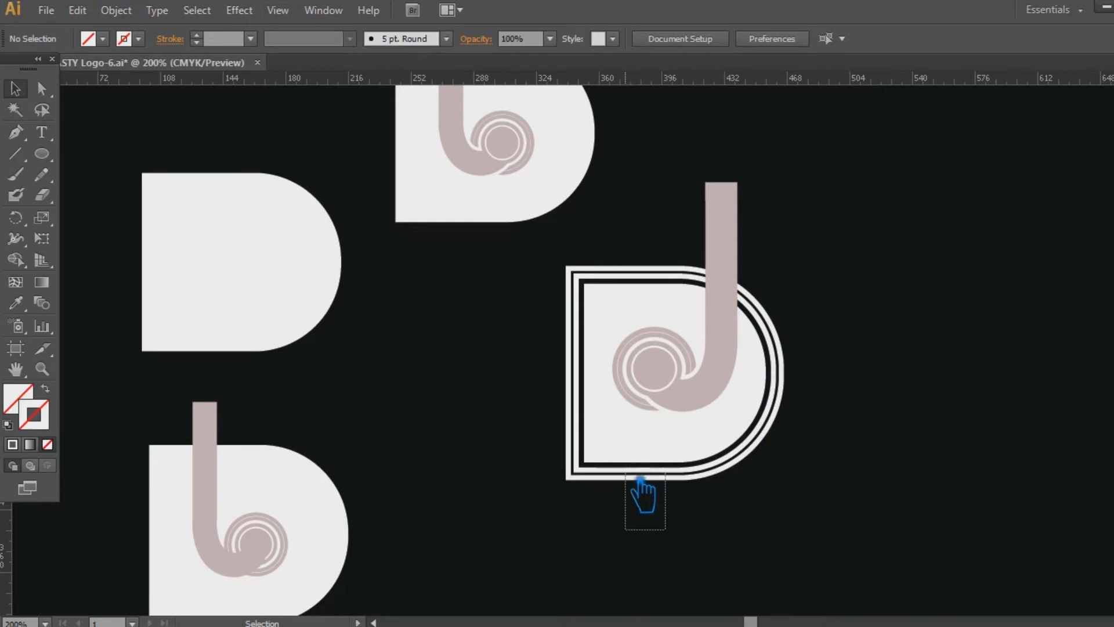
left_click_drag(641, 482, 642, 477)
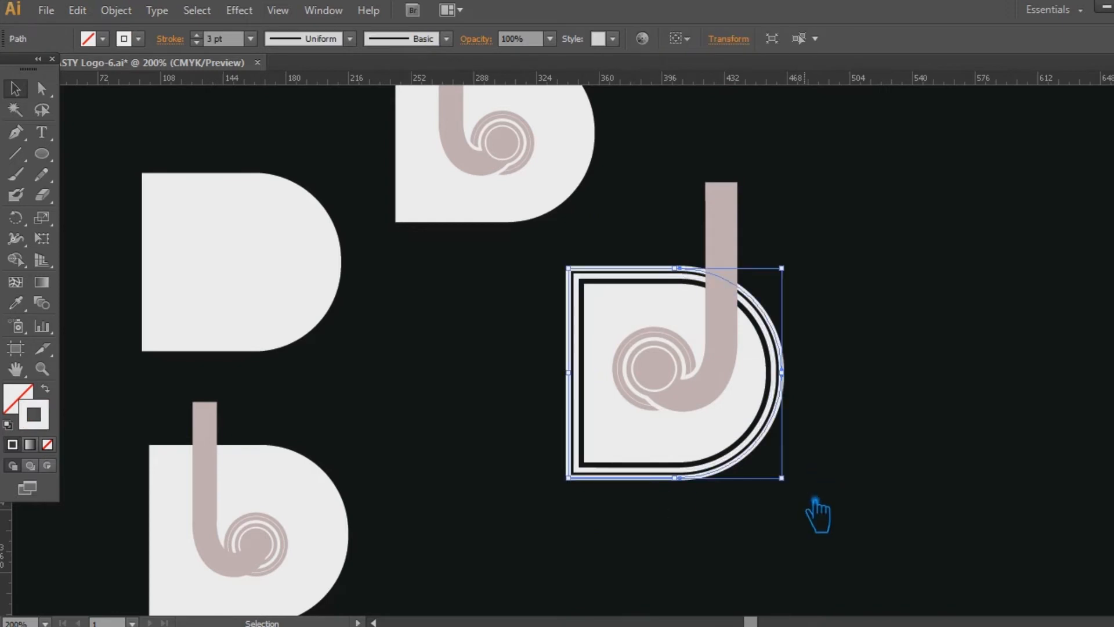
left_click(882, 472)
Ungroup the divided pieces of the outlined logo and delete the white band between the outer and inner rings
key("ctrl+=")
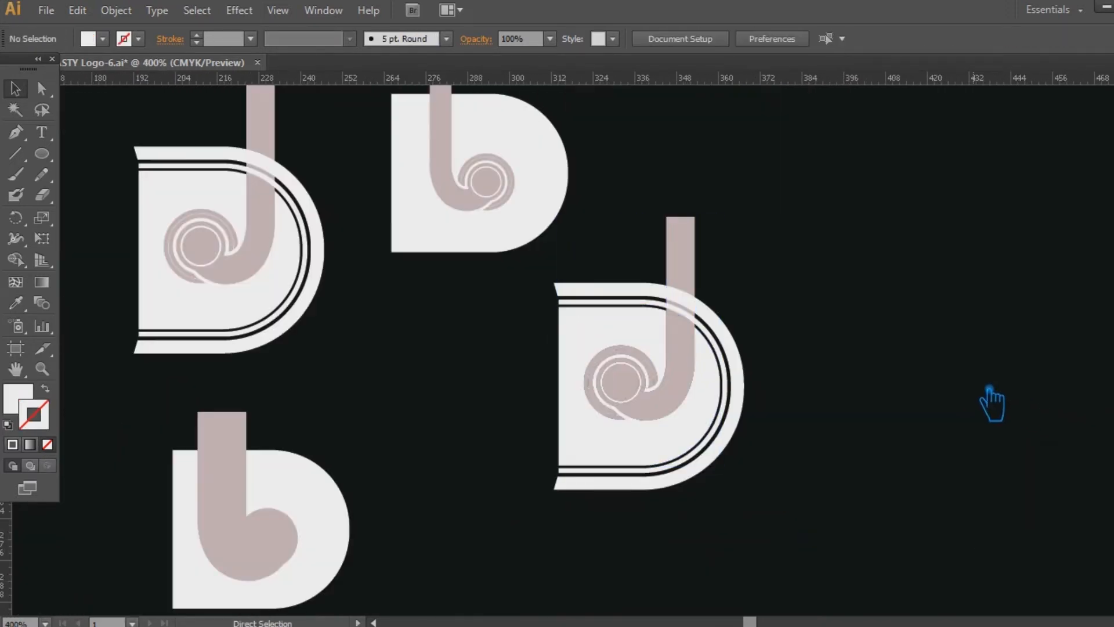
key("ctrl+=")
key("ctrl+=")
key("ctrl+=")
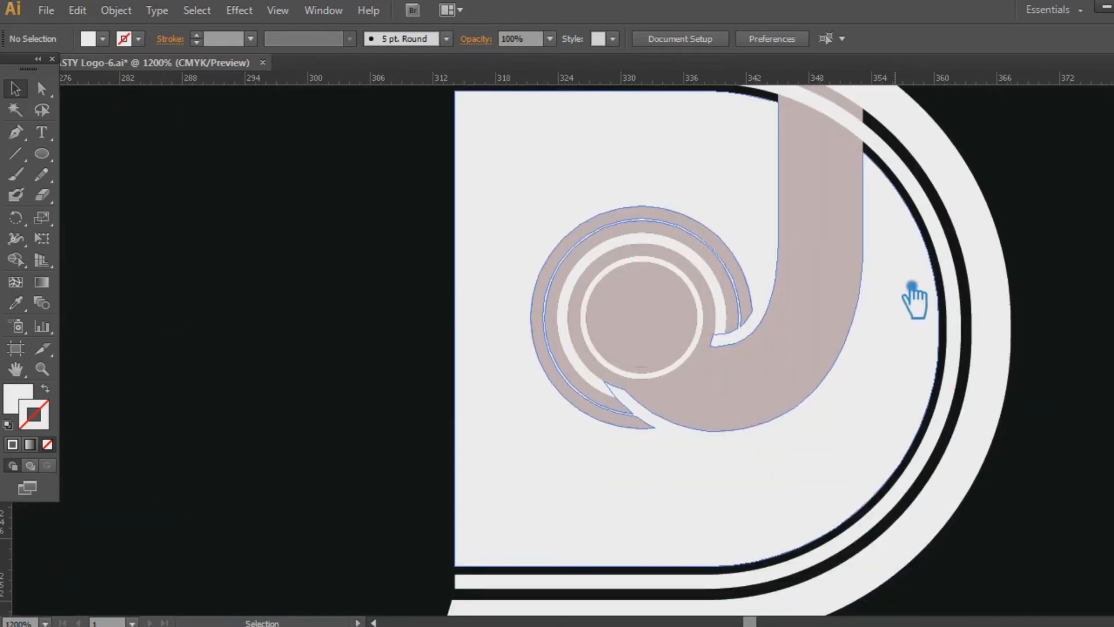
left_click(600, 381)
right_click(586, 373)
left_click(656, 477)
left_click(309, 390)
left_click(622, 397)
key("Delete")
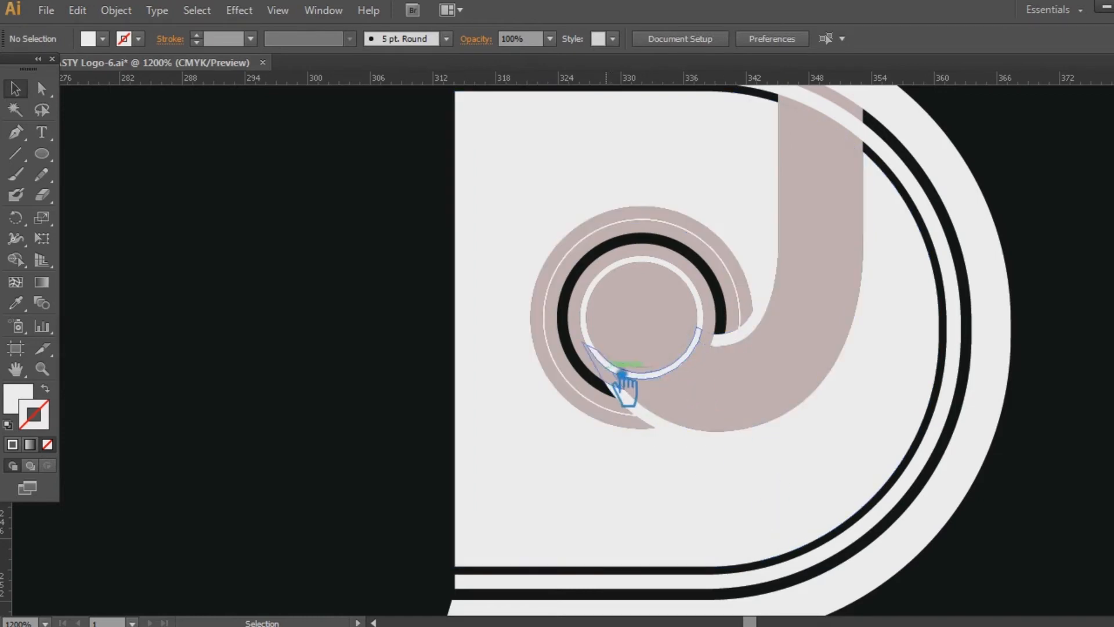
Delete the white ring segments surrounding the hook's innermost circle
left_click(613, 366)
key("ctrl+=")
left_click(137, 336)
left_click(599, 312)
key("Delete")
left_click(823, 338)
key("Delete")
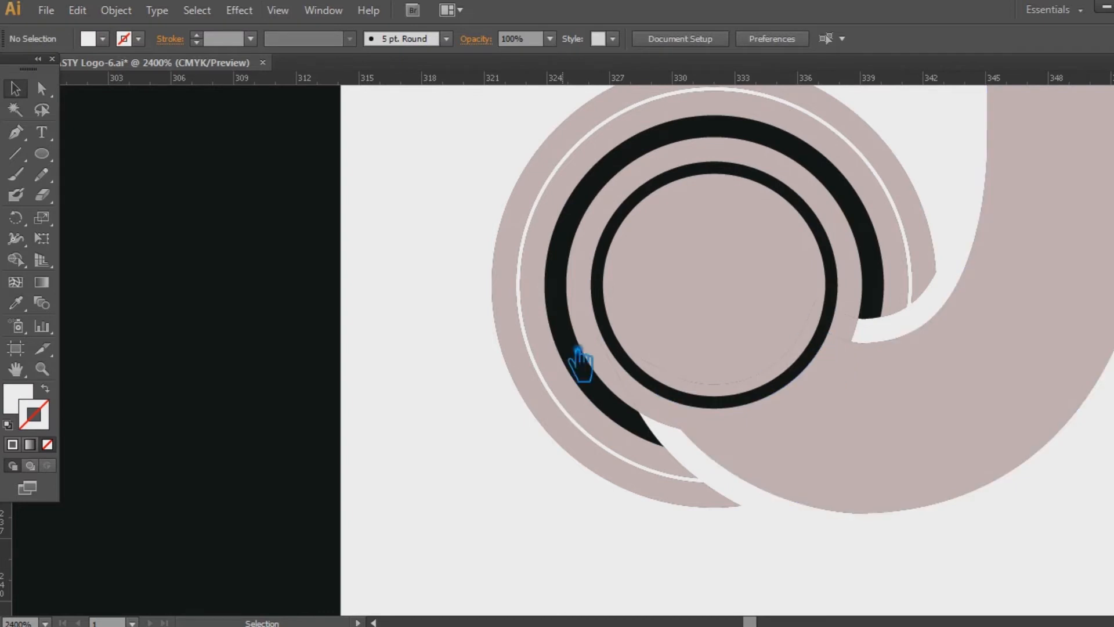
Delete the beige band between the black ring and the thin white ring around the hook's end
left_click(539, 347)
key("Delete")
left_click(540, 351)
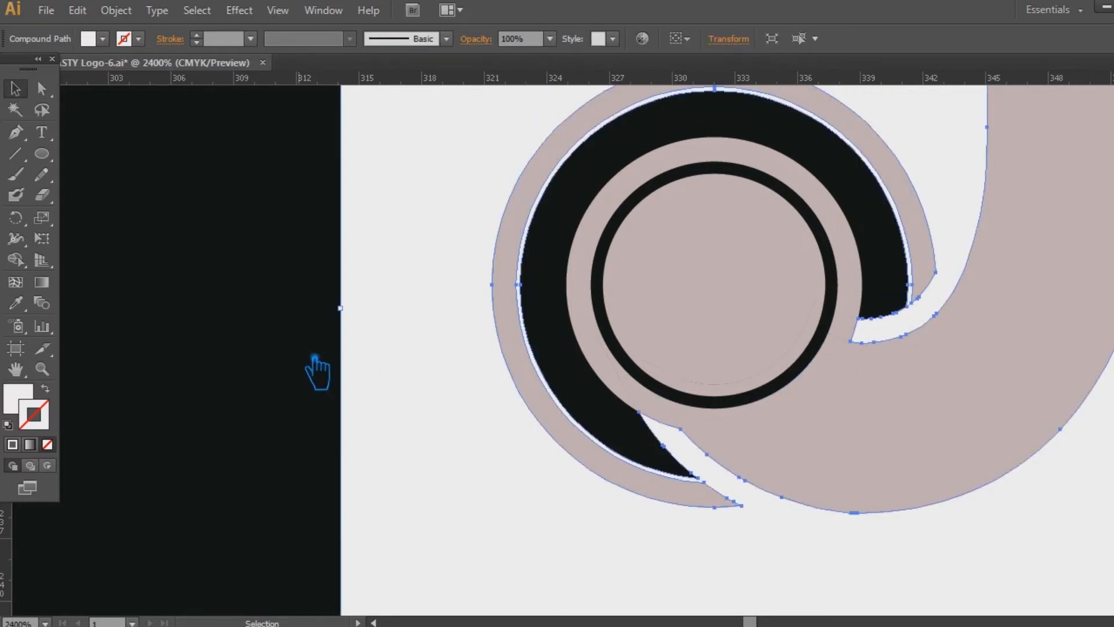
left_click(232, 340)
left_click(517, 334)
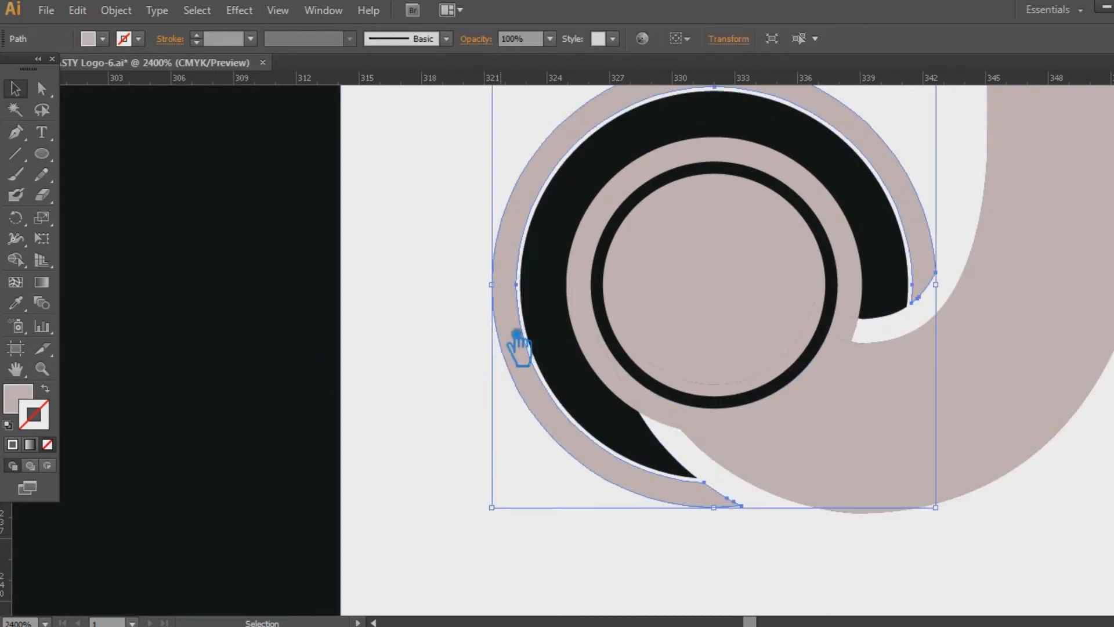
left_click(191, 316)
key("ctrl+minus")
key("ctrl+minus")
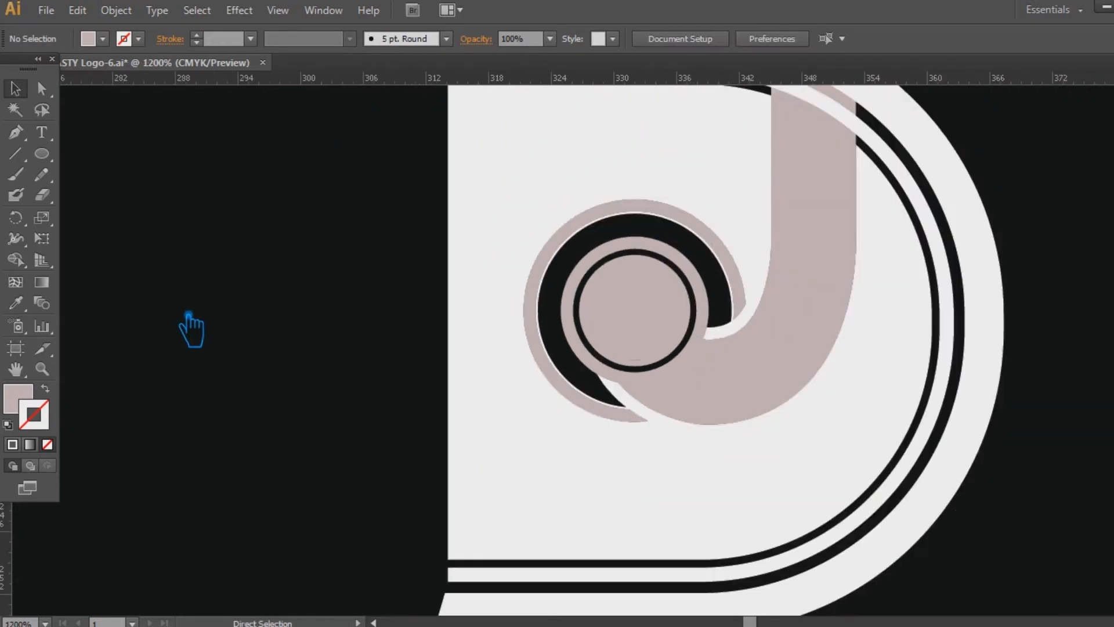
key("ctrl+z")
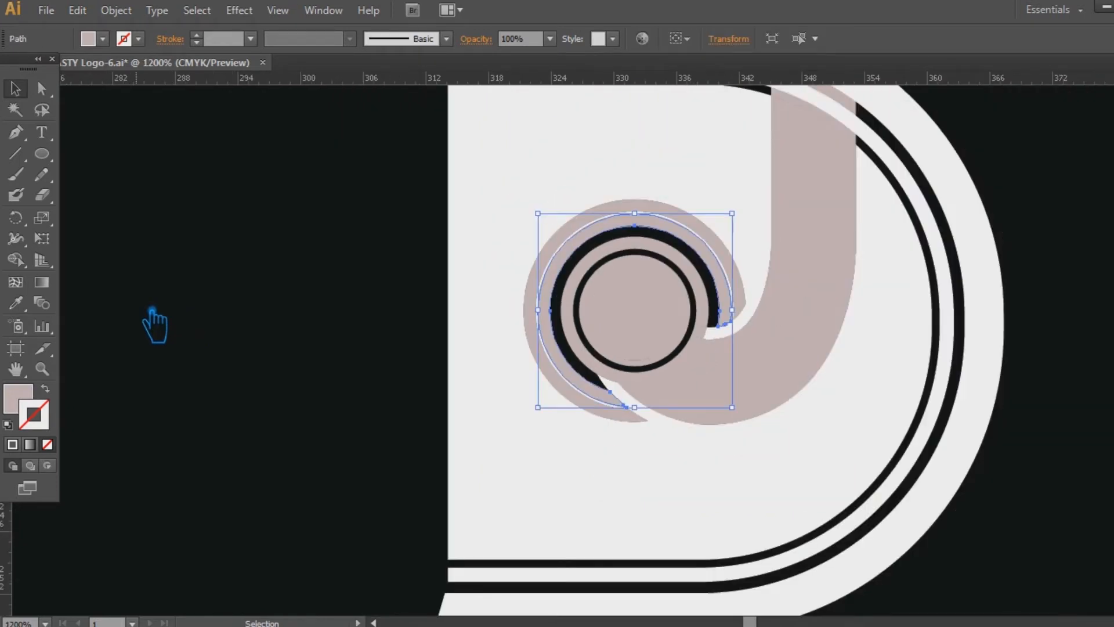
key("Delete")
key("ctrl+minus")
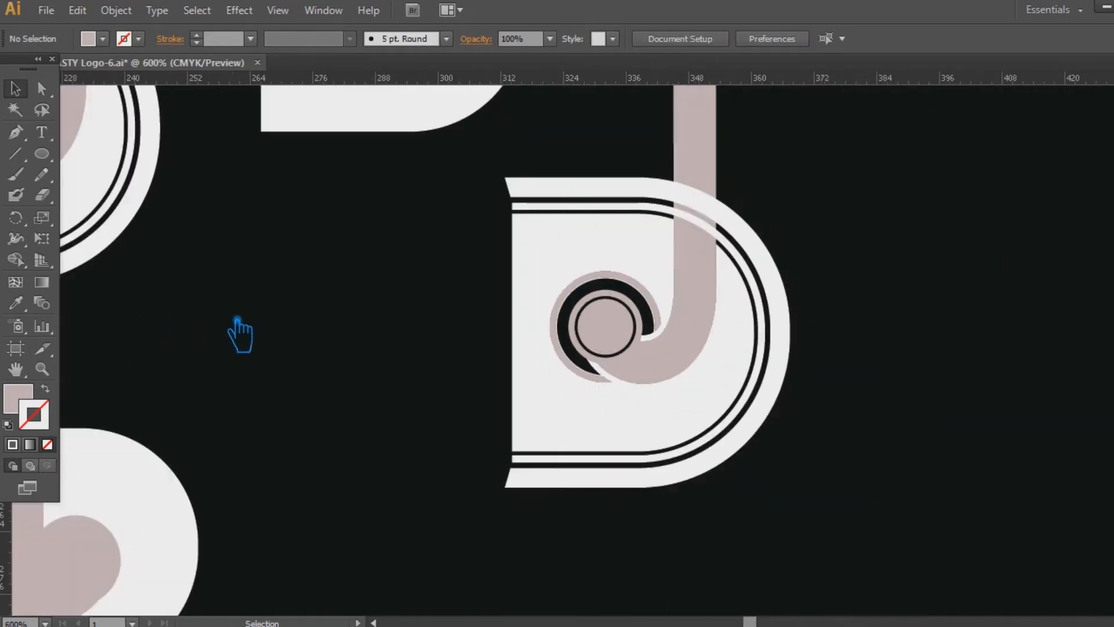
Delete the beige hook stem inside the D and its leftover pieces crossing the top outlines
left_click(720, 278)
key("Delete")
left_click(746, 224)
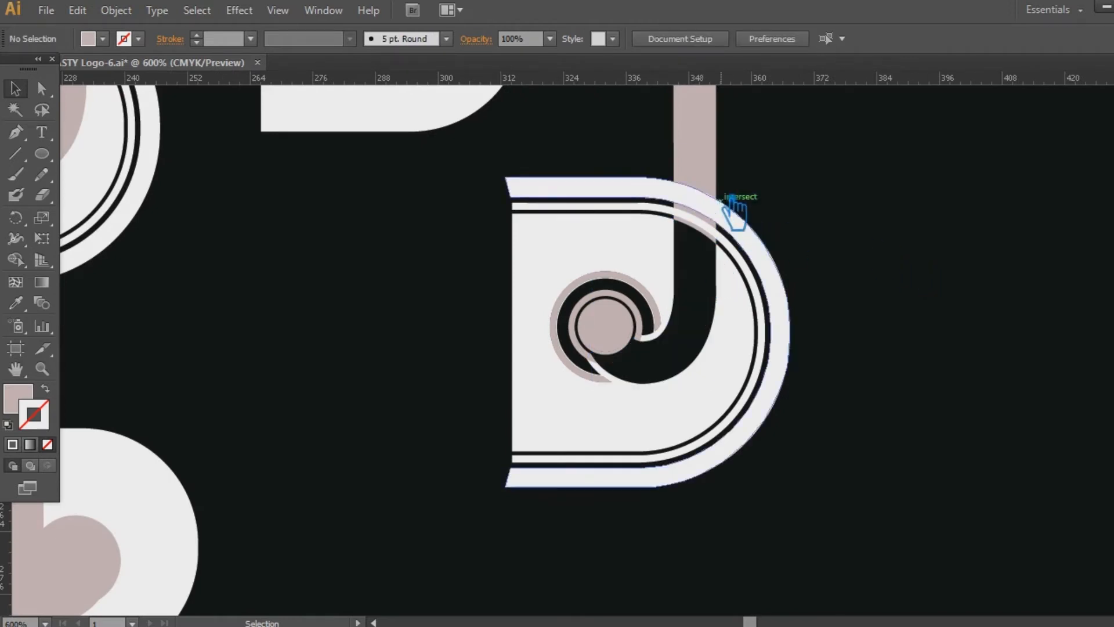
key("Delete")
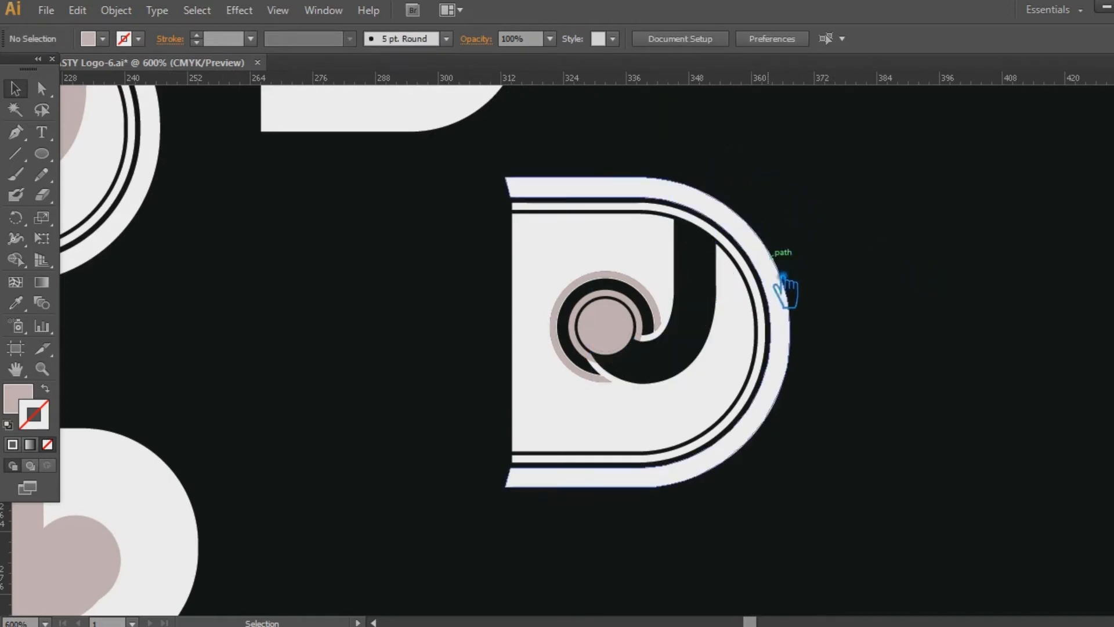
Delete the outer beige ring around the hook's curled end
key("ctrl+plus")
left_click_drag(420, 377, 632, 387)
left_click(613, 363, "shift")
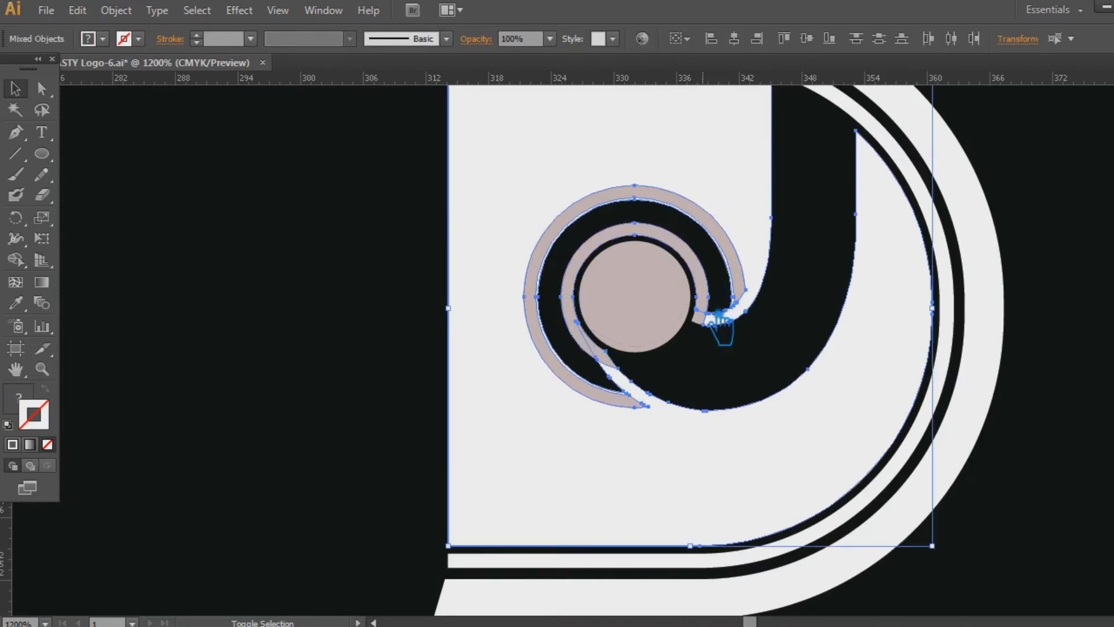
key("ctrl+8")
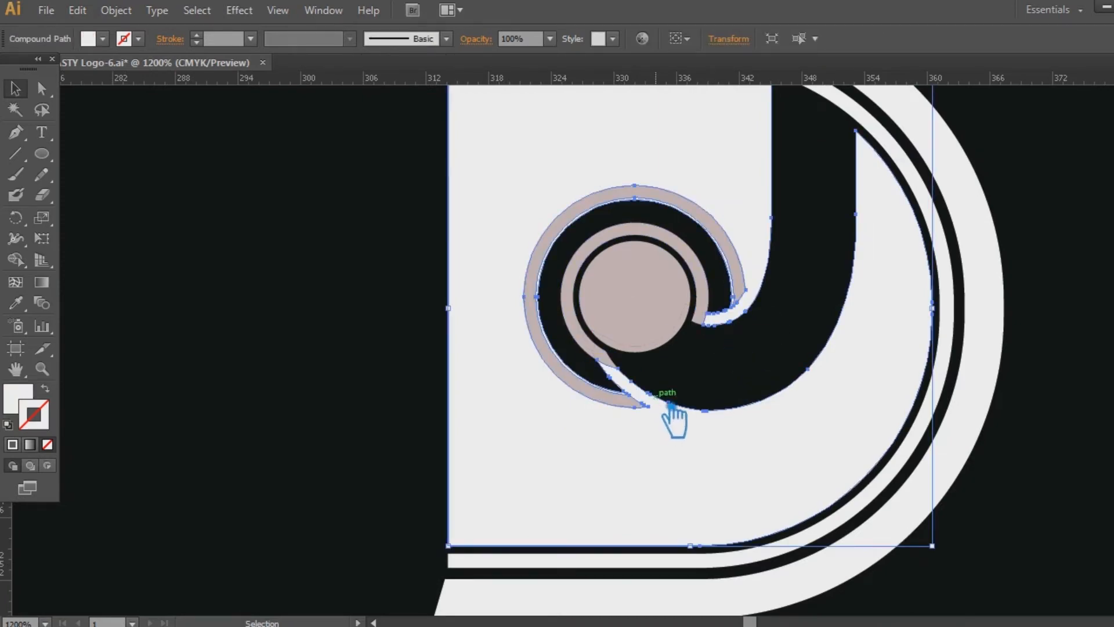
left_click(557, 283)
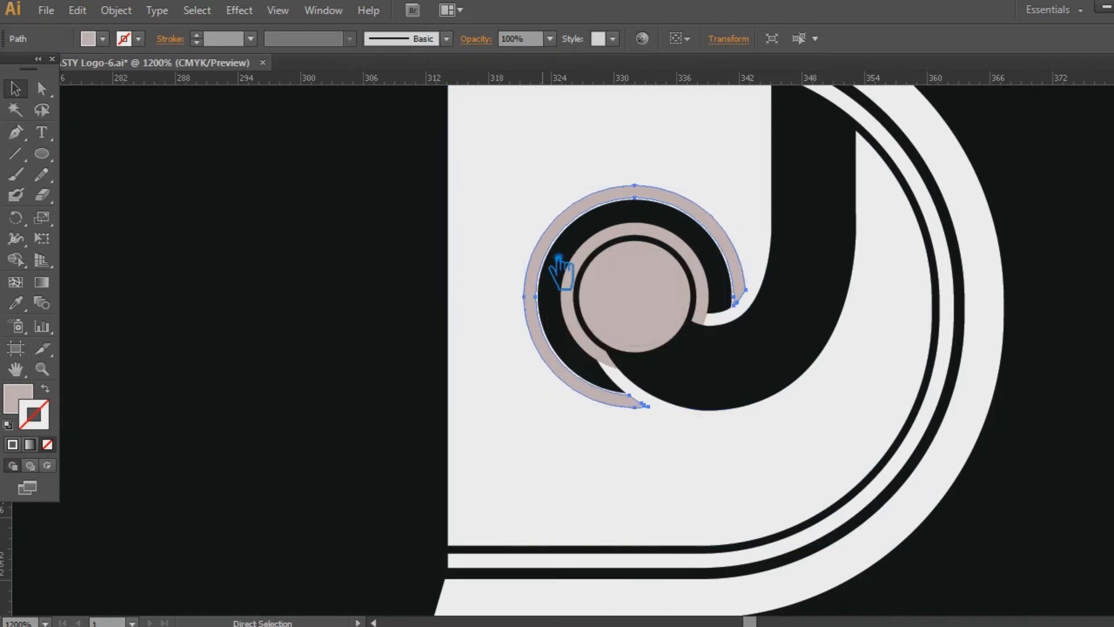
key("Delete")
Unite the remaining white D body with the beige ring and centre circle using Pathfinder
left_click_drag(703, 358, 581, 263)
key("ctrl+shift+F9")
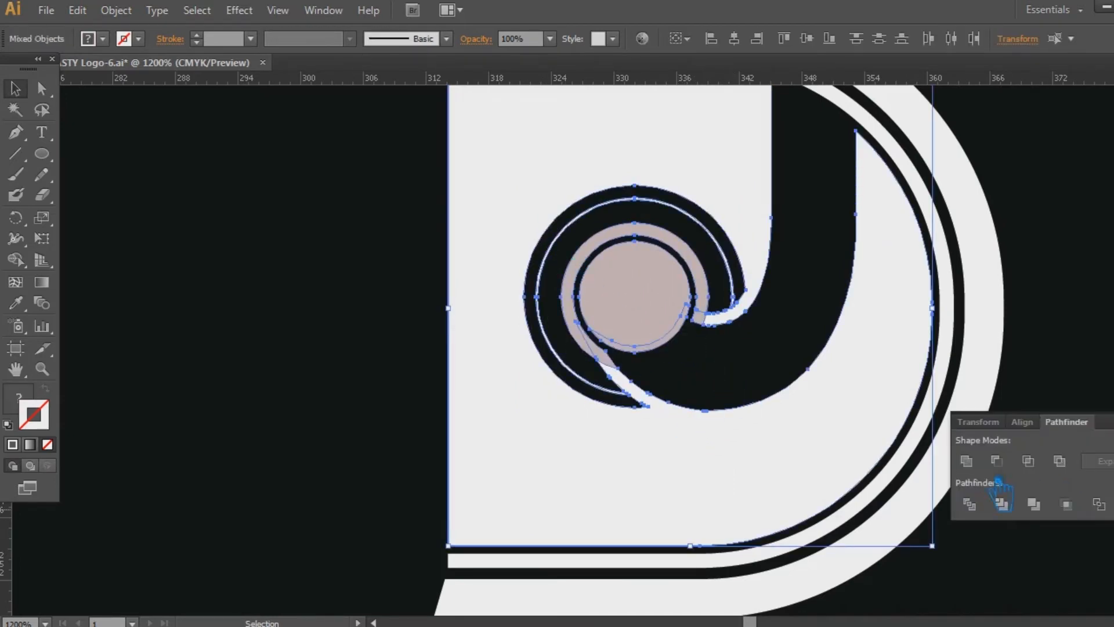
left_click(968, 461)
key("ctrl+z")
left_click(974, 462)
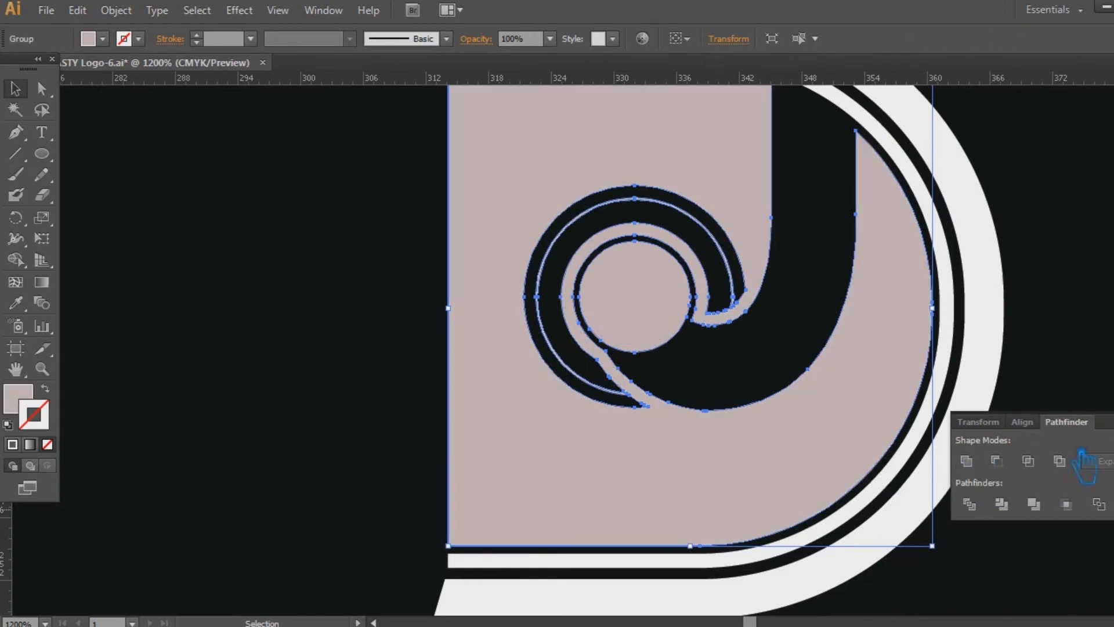
left_click(1057, 383)
key("ctrl+minus")
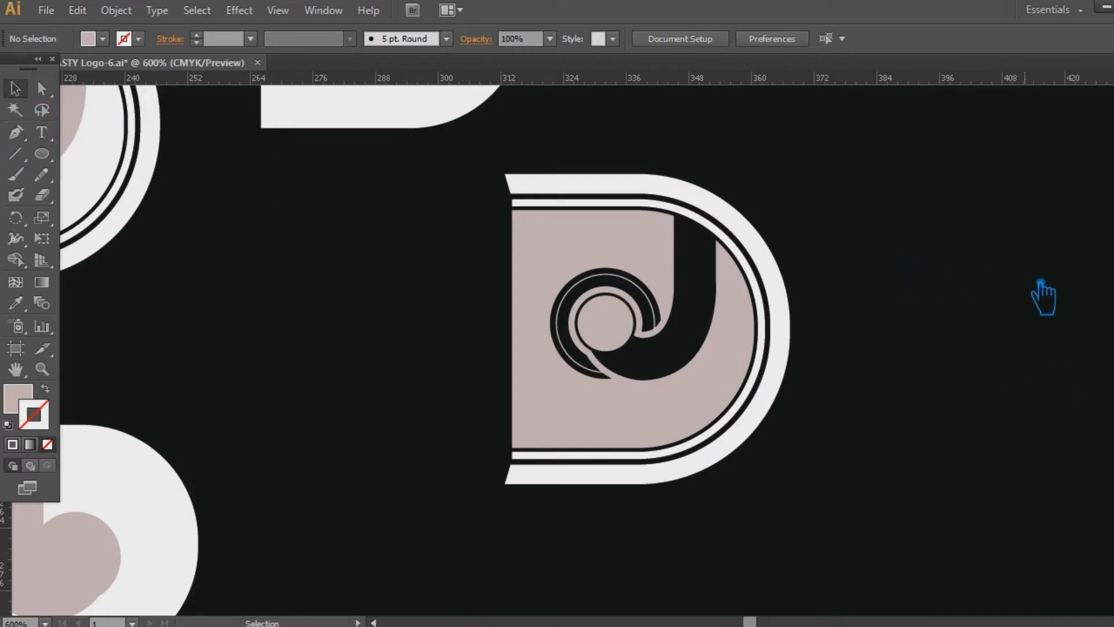
Shift the flat-side end points of all the D shapes slightly inward to shorten the D
key("ctrl+minus")
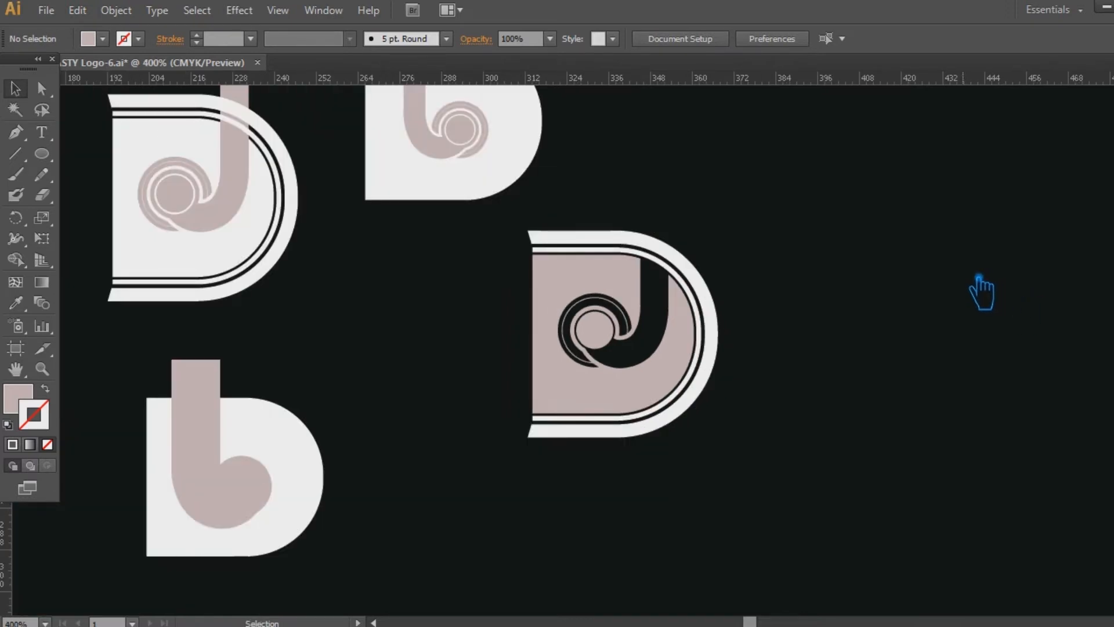
key("a")
left_click_drag(548, 455, 526, 212)
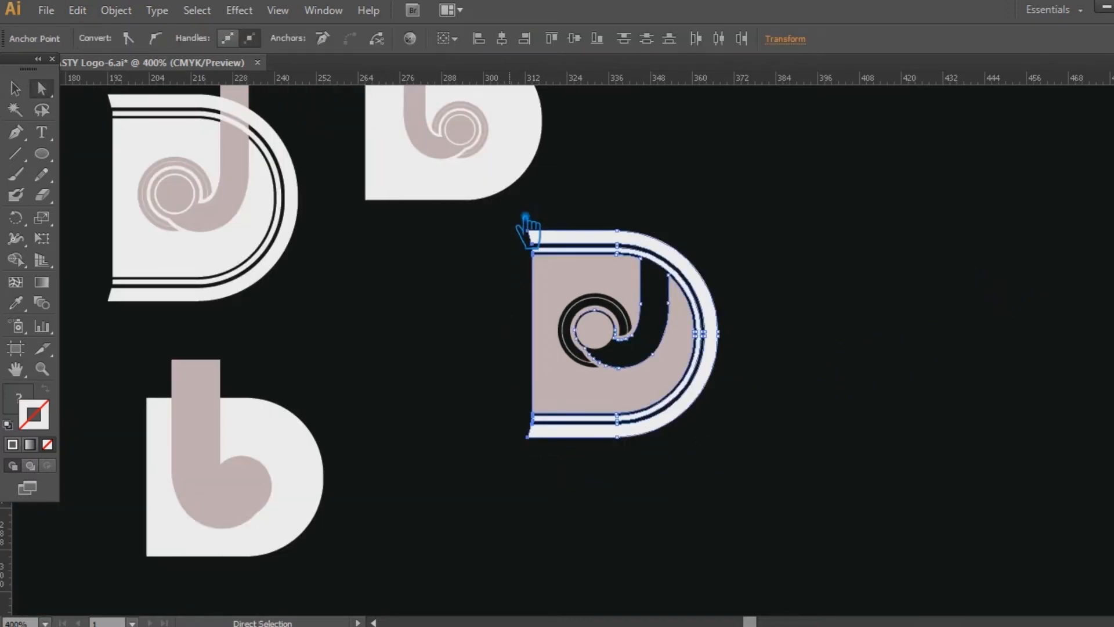
key("Right")
key("Right")
key("Right")
key("Right")
left_click(15, 88)
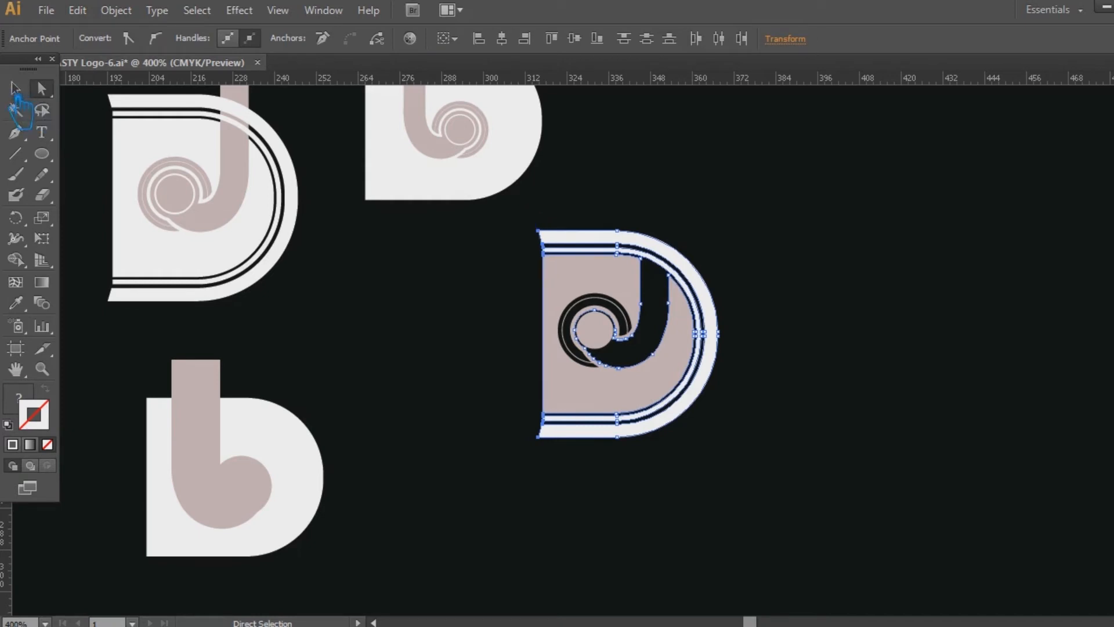
left_click(787, 249)
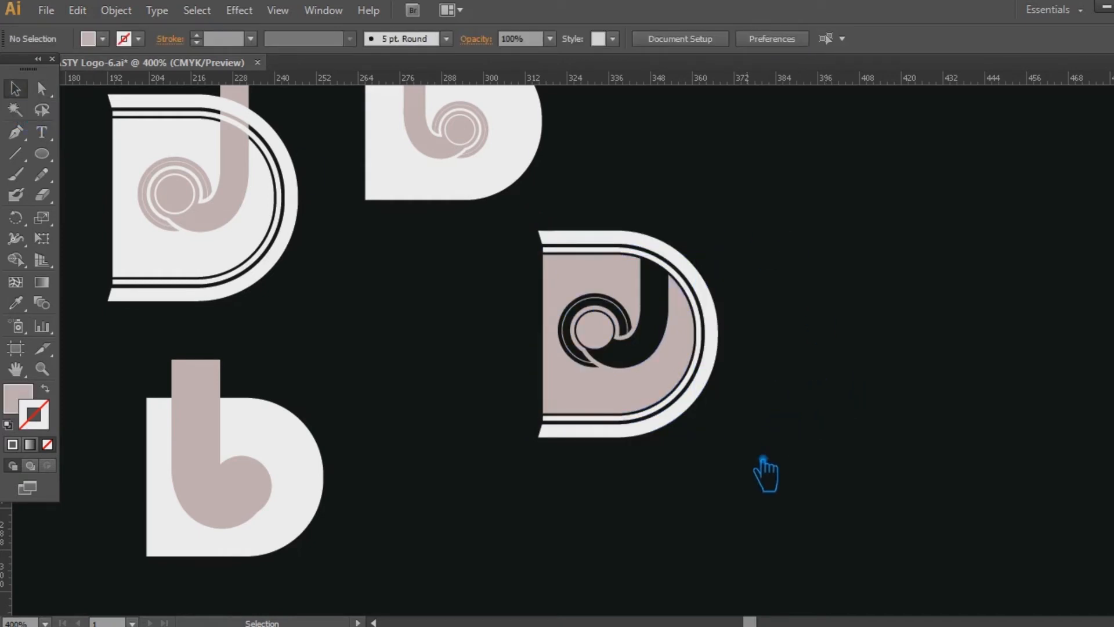
Give the outermost D band a bright red-orange fill, switching its colour mode from greyscale to colour
left_click(716, 308)
left_click(36, 402)
key("i")
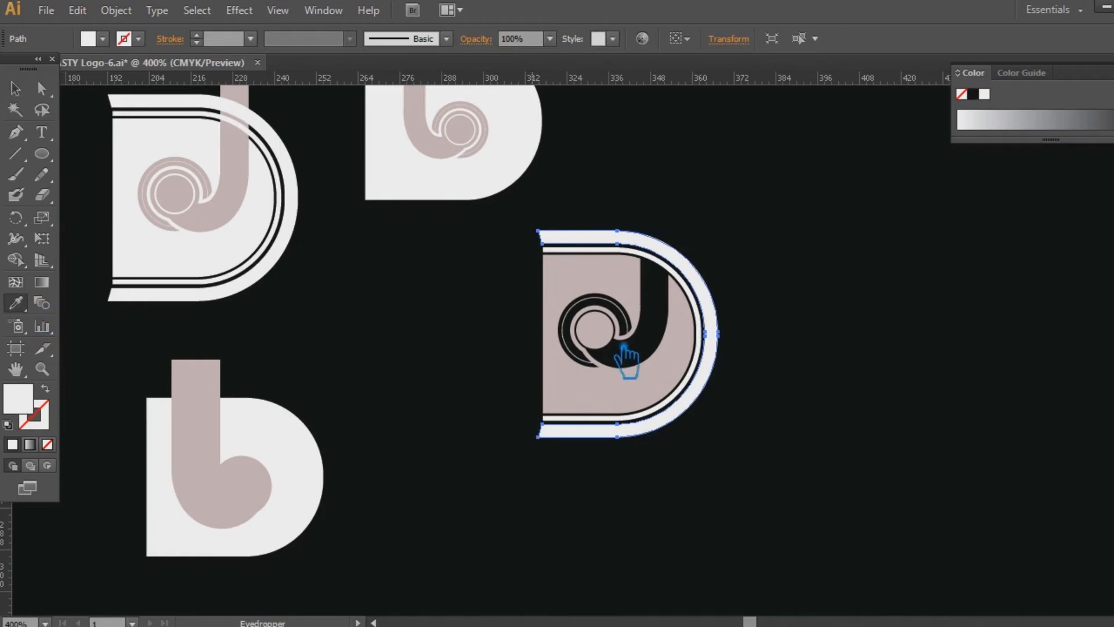
key("v")
double_click(30, 399)
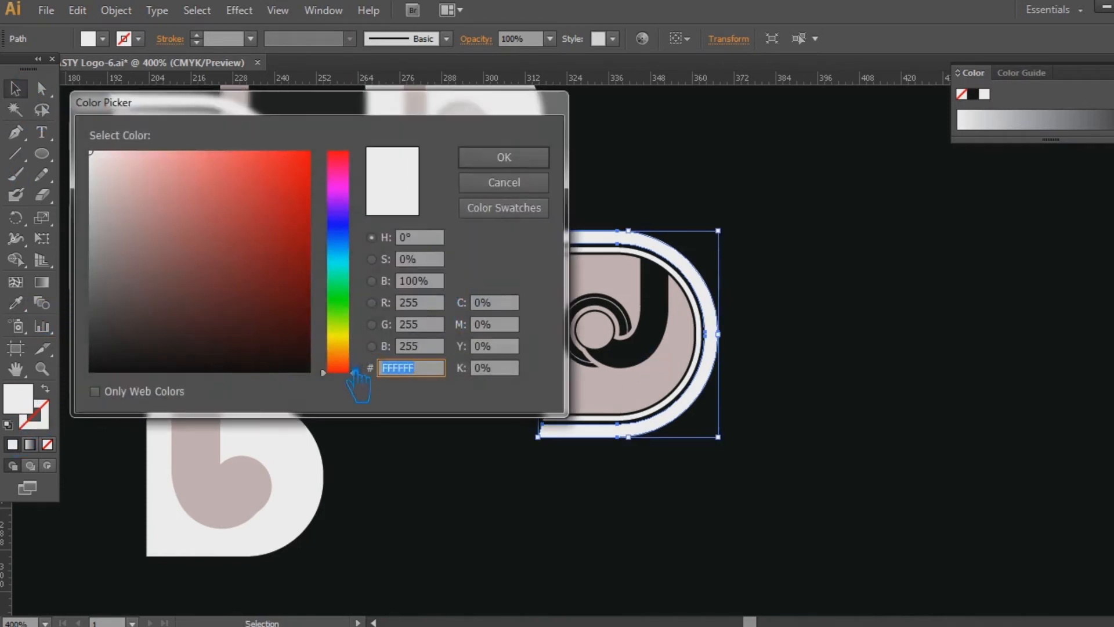
left_click(352, 364)
left_click_drag(354, 368, 353, 374)
left_click(304, 152)
left_click(511, 158)
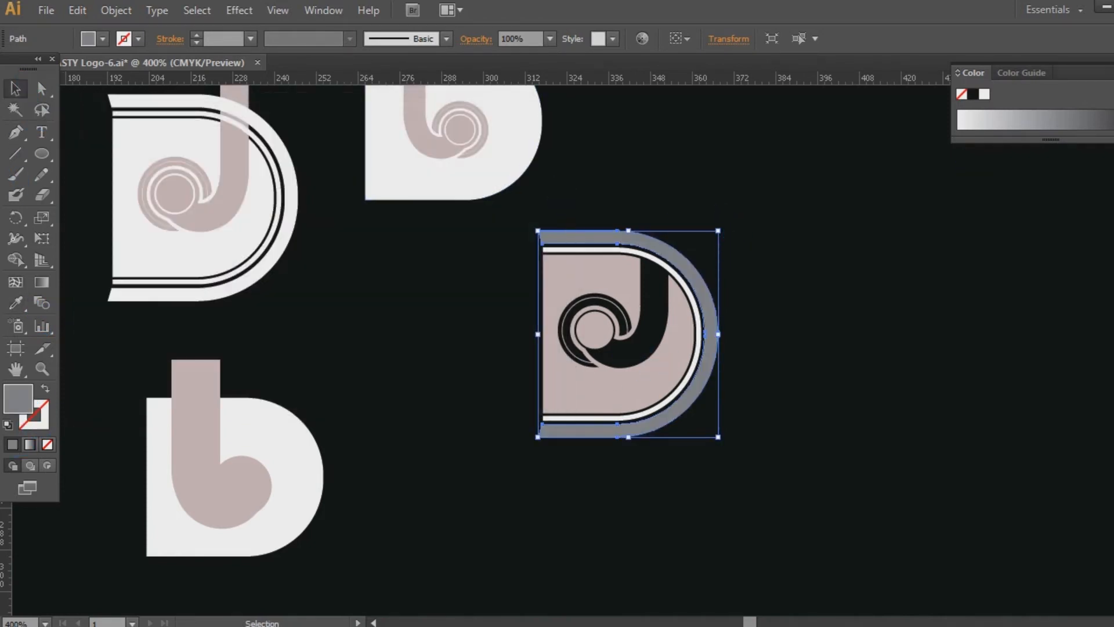
left_click(1109, 73)
left_click(1029, 162)
left_click(896, 224)
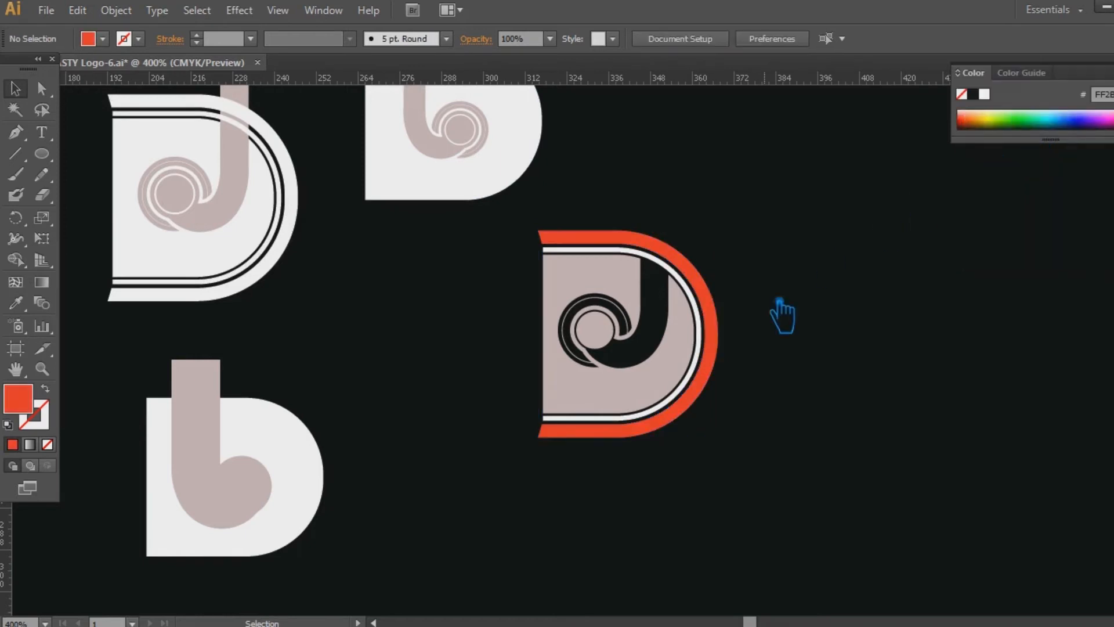
Copy the outer band's red-orange fill to the inner D body with the Eyedropper
left_click(682, 361)
left_click(16, 303)
left_click(708, 299)
left_click(15, 88)
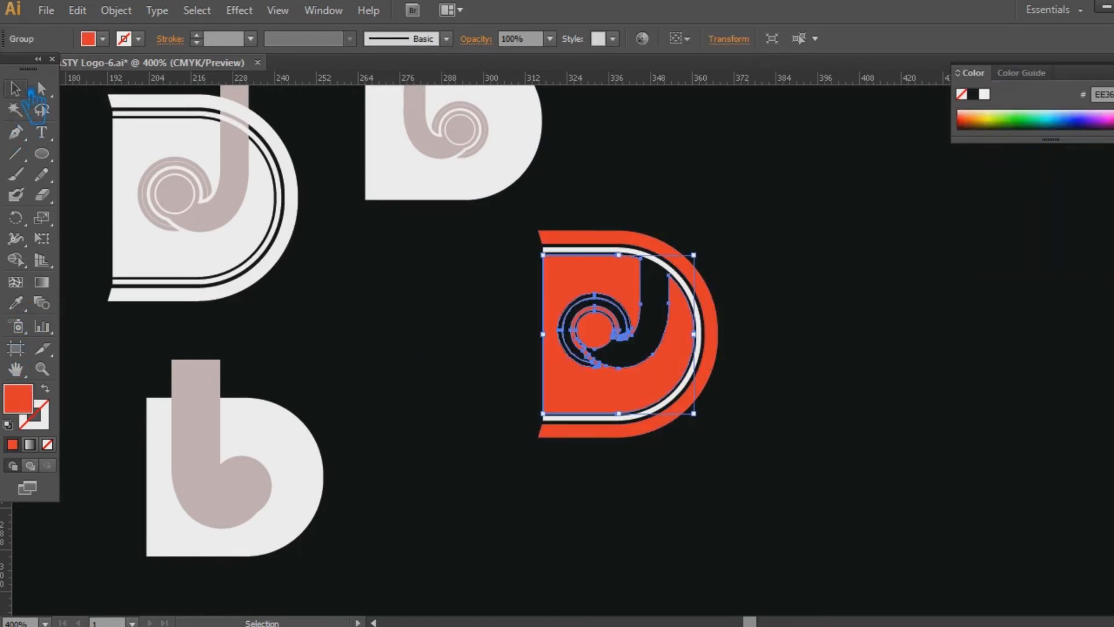
left_click(855, 245)
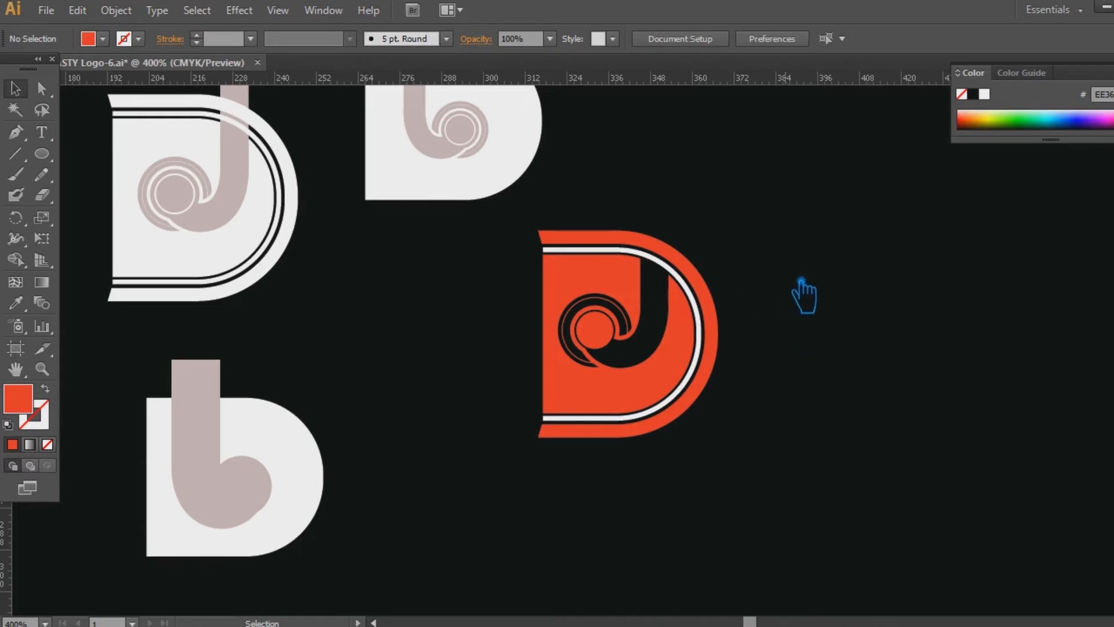
Recolour the thin white outline between the D body and outer band with the orange shade FF4800
left_click(715, 338)
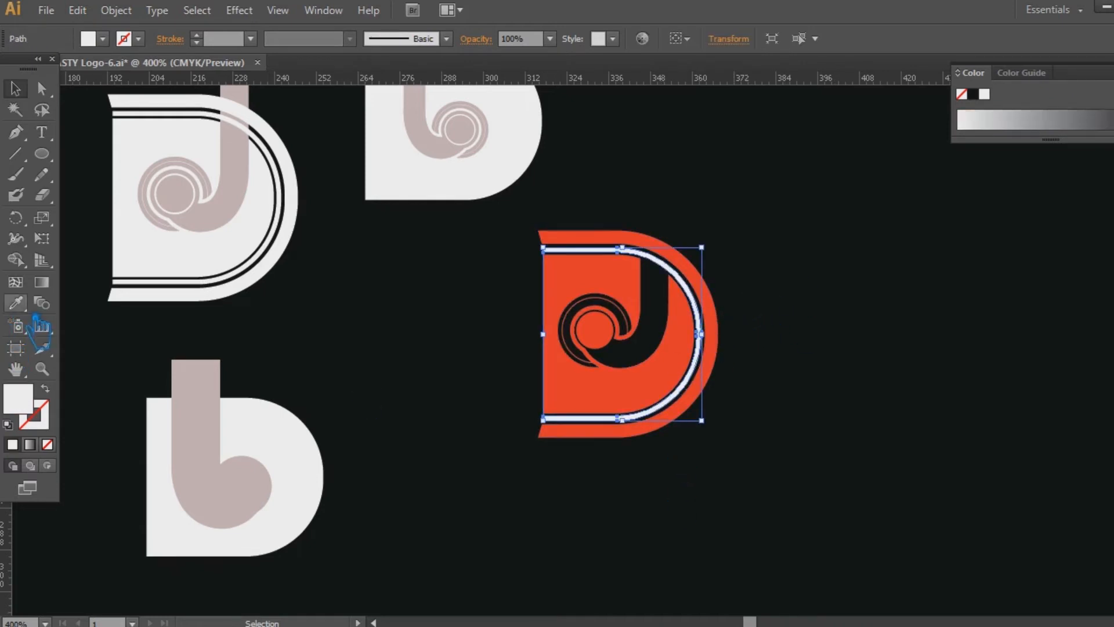
left_click(17, 304)
left_click(604, 383)
double_click(18, 399)
left_click_drag(352, 370, 351, 369)
left_click_drag(302, 198, 310, 151)
left_click_drag(355, 370, 357, 367)
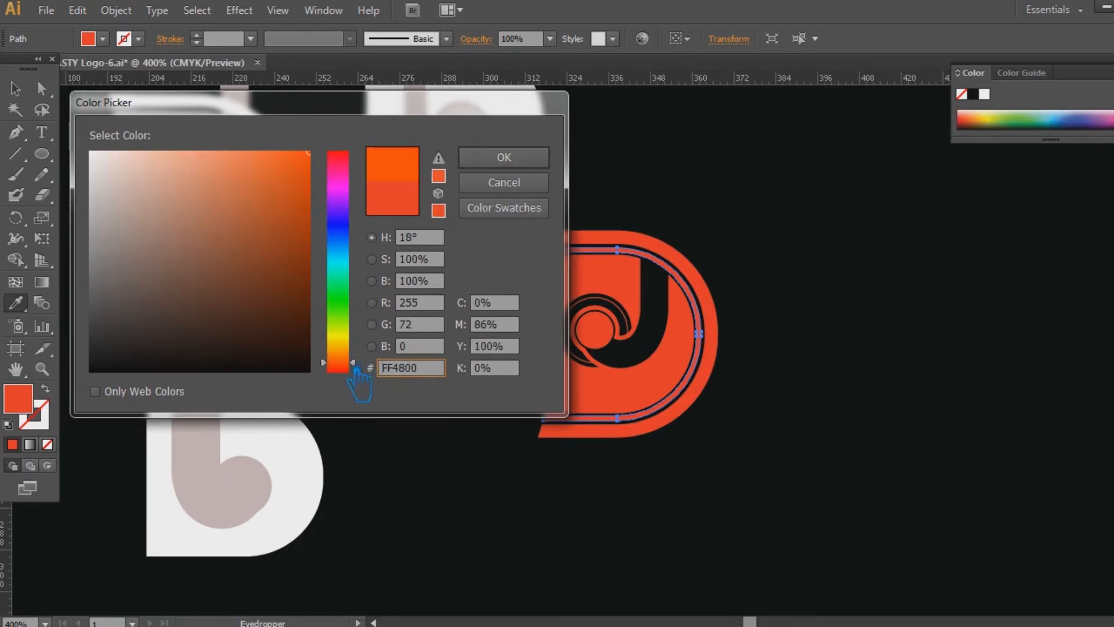
left_click(503, 182)
left_click(15, 88)
left_click(775, 221)
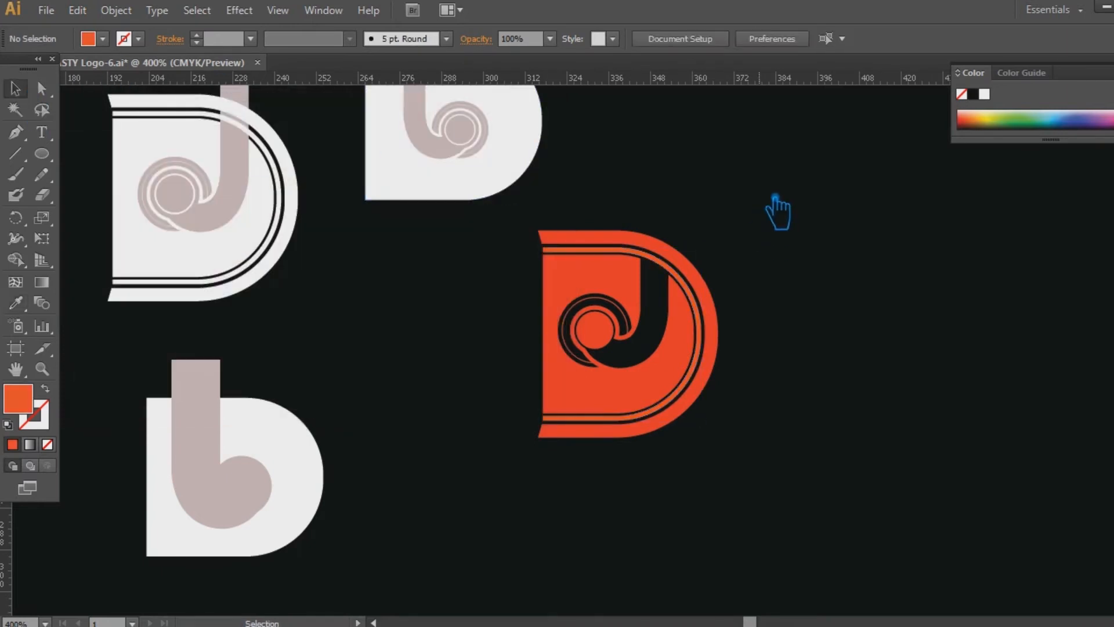
Sample the thin middle outline's orange onto the outermost D band
left_click(713, 343)
left_click(15, 302)
left_click(692, 295)
left_click(16, 88)
left_click(951, 255)
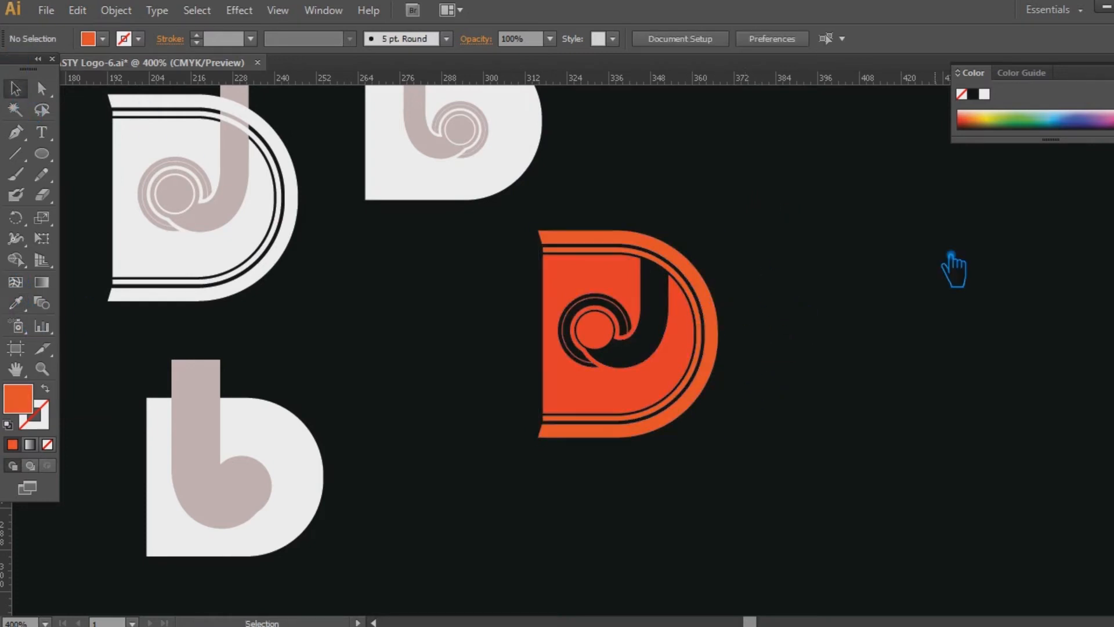
Place the finished D in front of the MUSIC wordmark and bring the microphone icon closer to the wordmark's far end
left_click_drag(770, 493, 524, 293)
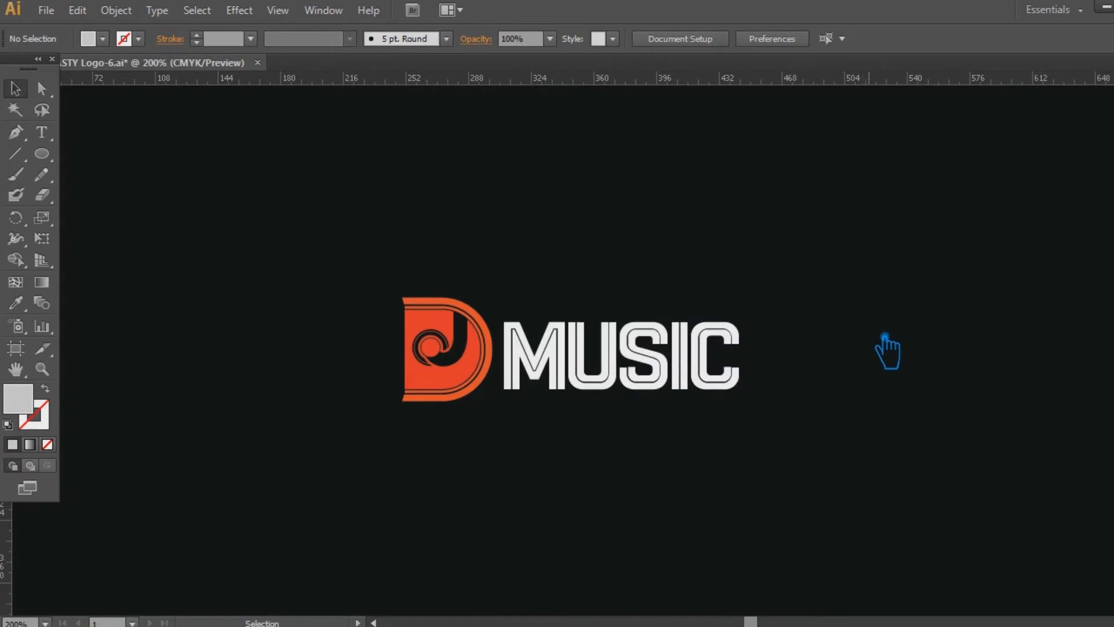
key("ctrl+minus")
left_click_drag(1103, 173, 877, 348)
left_click(973, 380)
key("ctrl+plus")
left_click_drag(972, 380, 890, 364)
Move the D and the MUSIC wordmark together to the left and widen the gap between them
left_click_drag(755, 403, 486, 270)
left_click_drag(532, 355, 319, 355)
left_click(380, 429)
left_click_drag(392, 326, 406, 325)
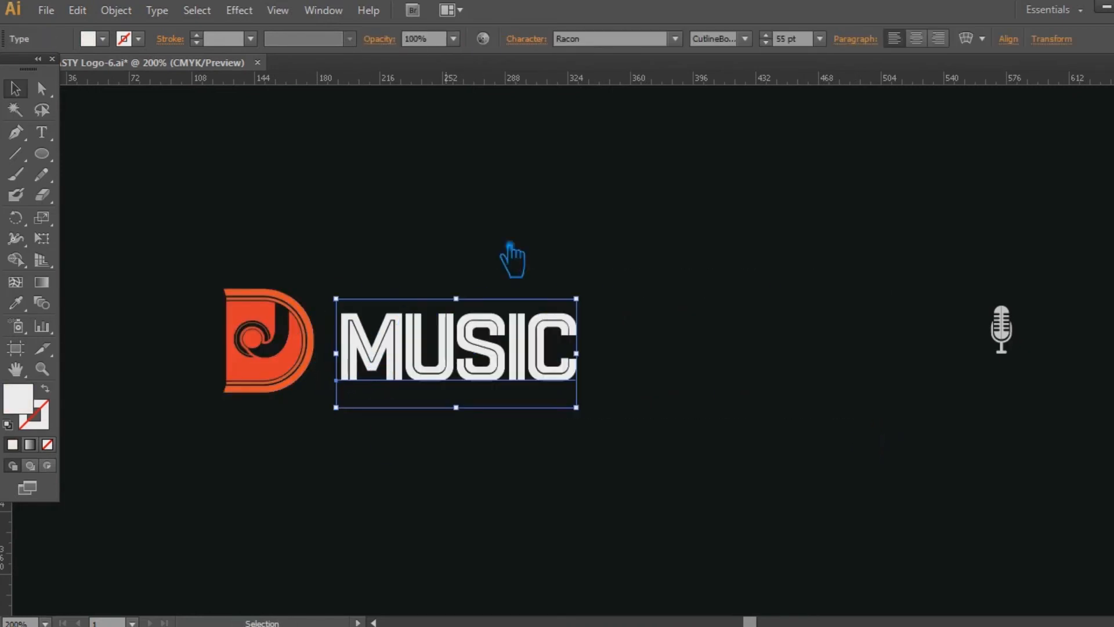
Change the MUSIC wordmark's font to Abraham Stamp Stamp
left_click(676, 39)
left_click_drag(753, 428, 771, 57)
left_click(613, 62)
left_click(611, 41)
key("Down")
key("Down")
key("Down")
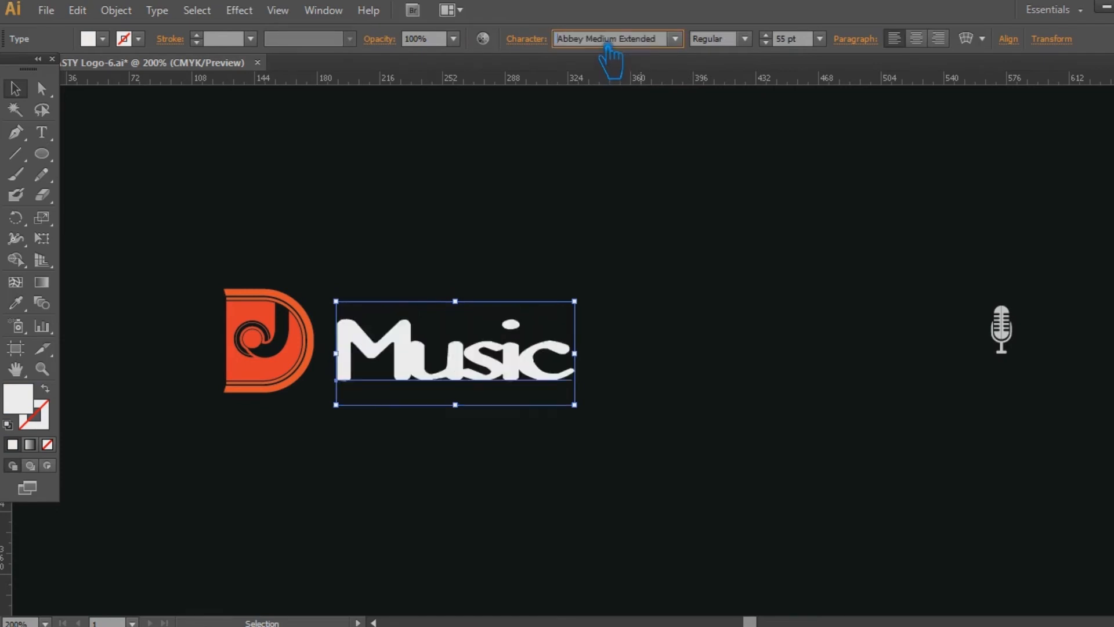
key("Down")
left_click(526, 38)
left_click(534, 141)
left_click(553, 197)
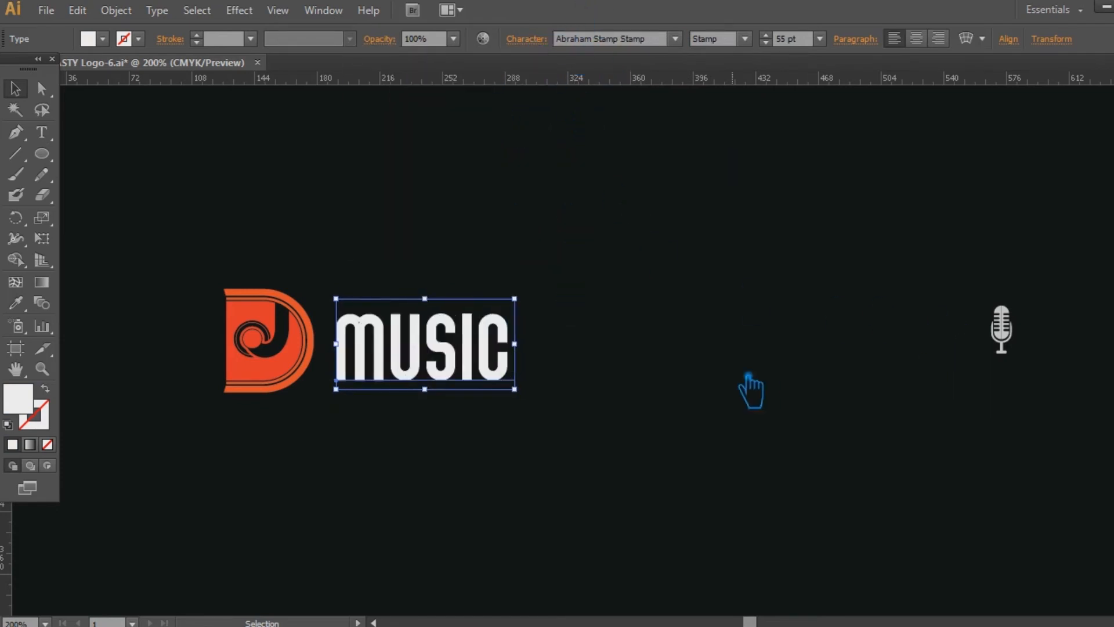
left_click(762, 390)
Add the text STI after MUSIC and sample the MUSIC wordmark's white fill onto it
key("t")
left_click(574, 360)
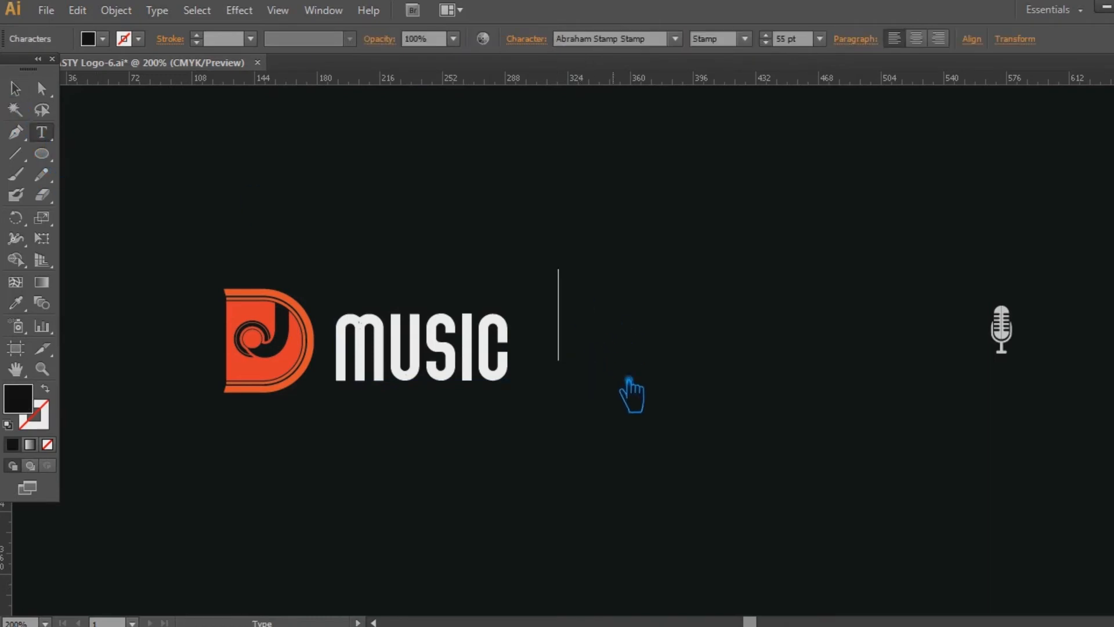
double_click(597, 319)
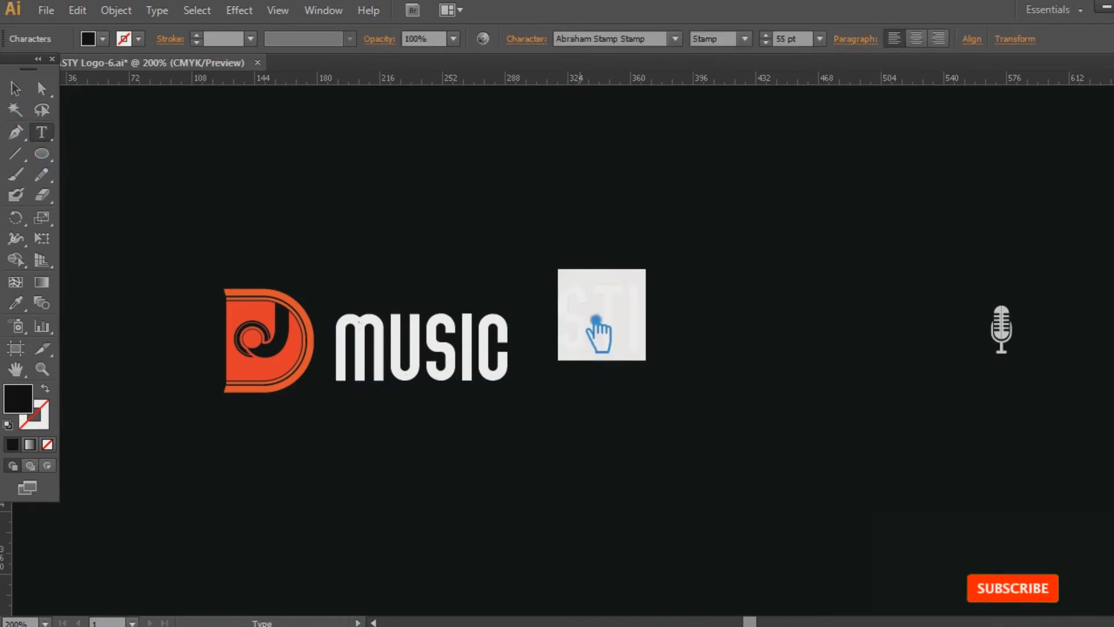
left_click(16, 303)
left_click(433, 365)
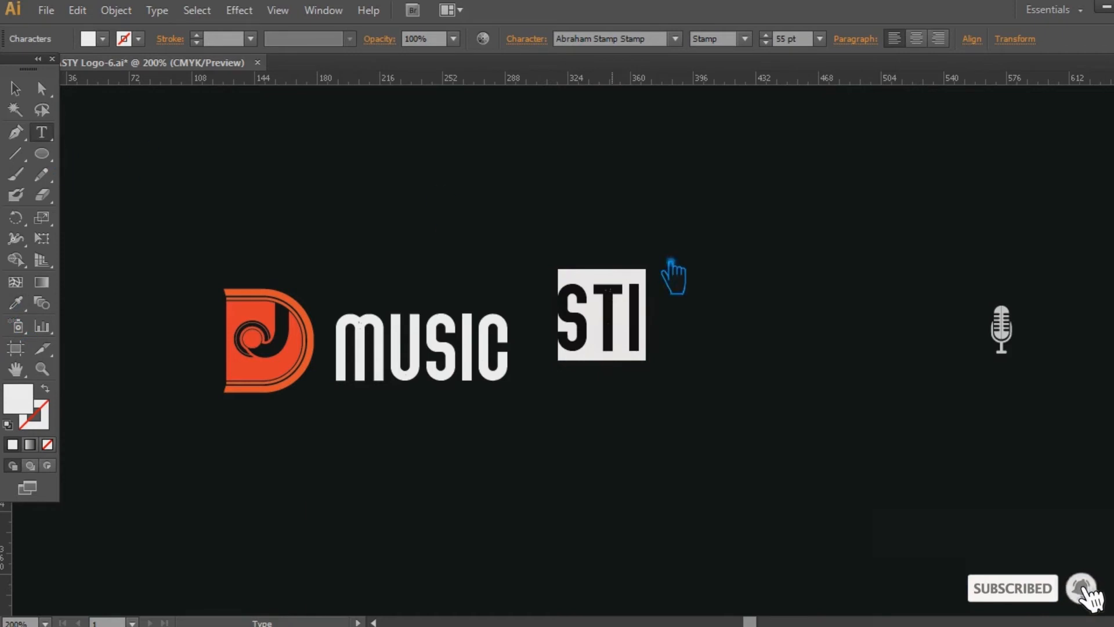
Extend the text STI to STIDI and move the microphone icon directly after its last letter
key("t")
left_click(645, 328)
type("DI")
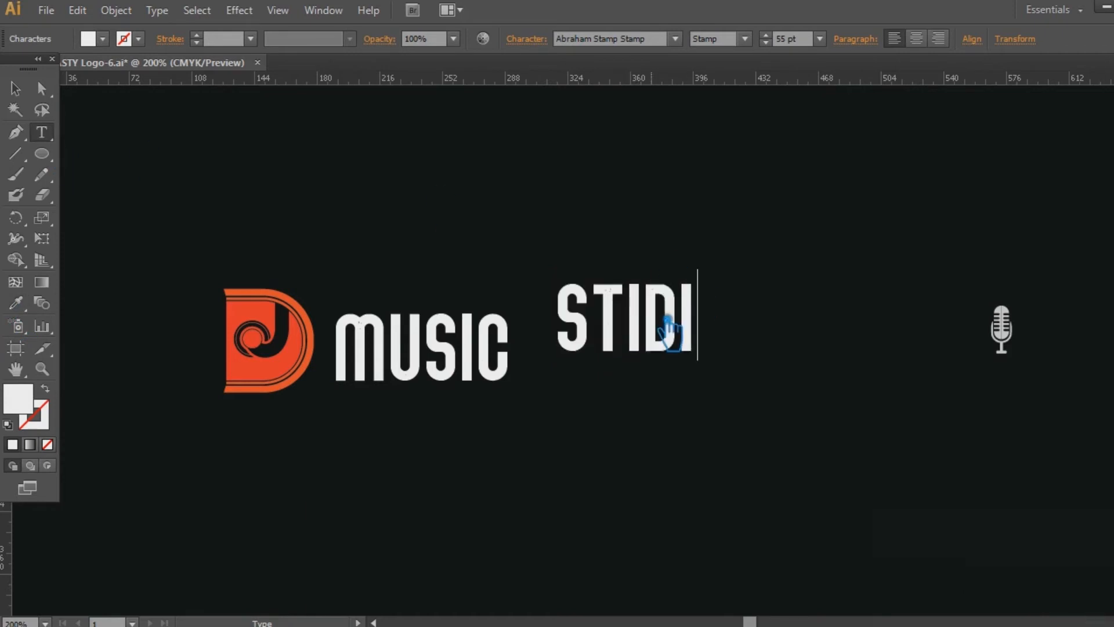
left_click(16, 88)
left_click(958, 342)
left_click_drag(1012, 332, 719, 326)
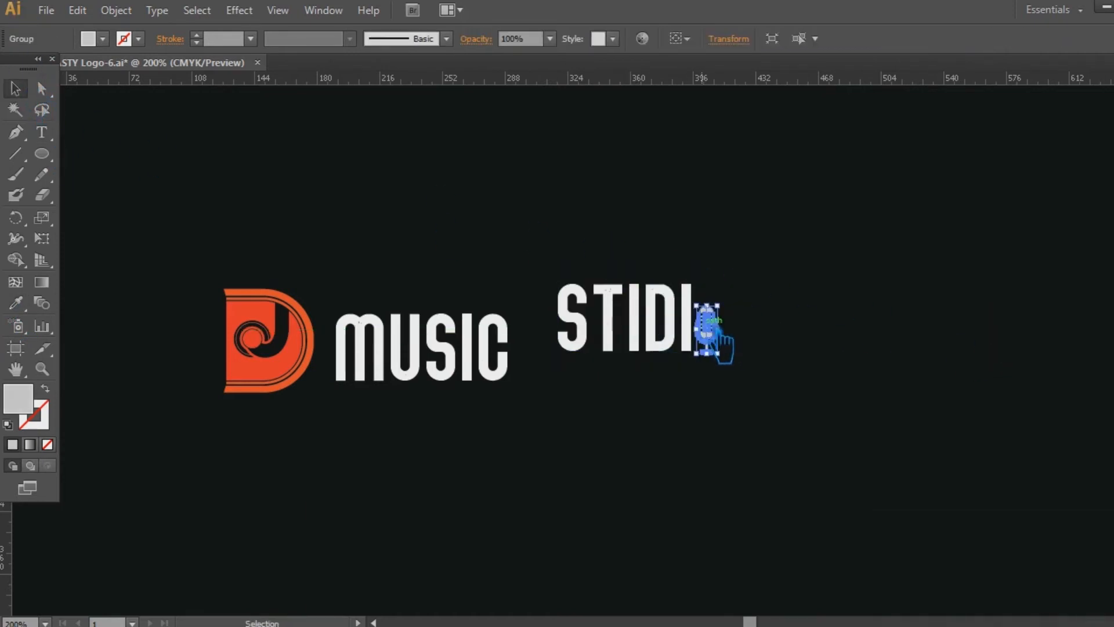
left_click(801, 332)
Move STIDI down onto the MUSIC baseline with a word gap and set the microphone beside it on the same line
key("ctrl+plus")
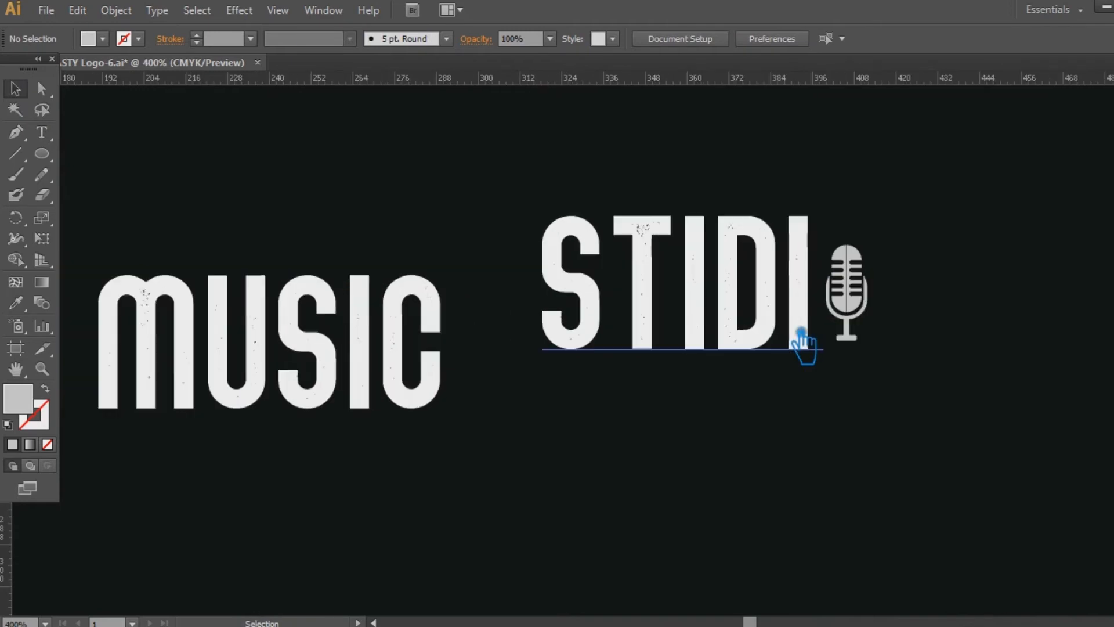
left_click_drag(709, 333, 654, 392)
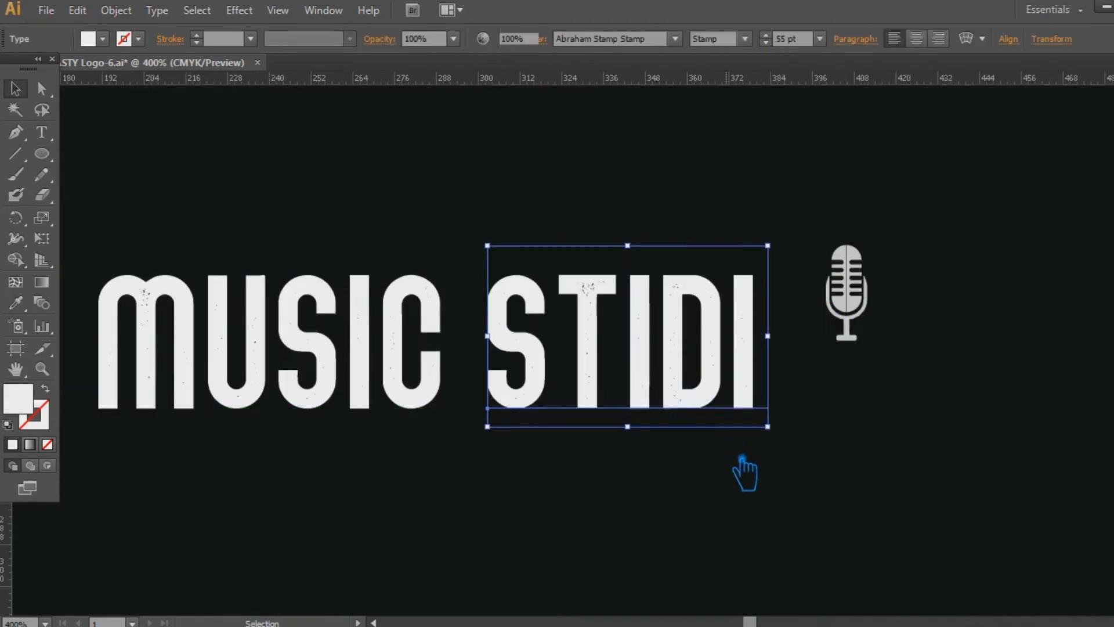
left_click(741, 472)
left_click_drag(862, 339, 807, 401)
left_click(760, 470)
Show the guides and move STIDI down onto the lower horizontal guide
left_click_drag(513, 80, 614, 416)
key("ctrl+;")
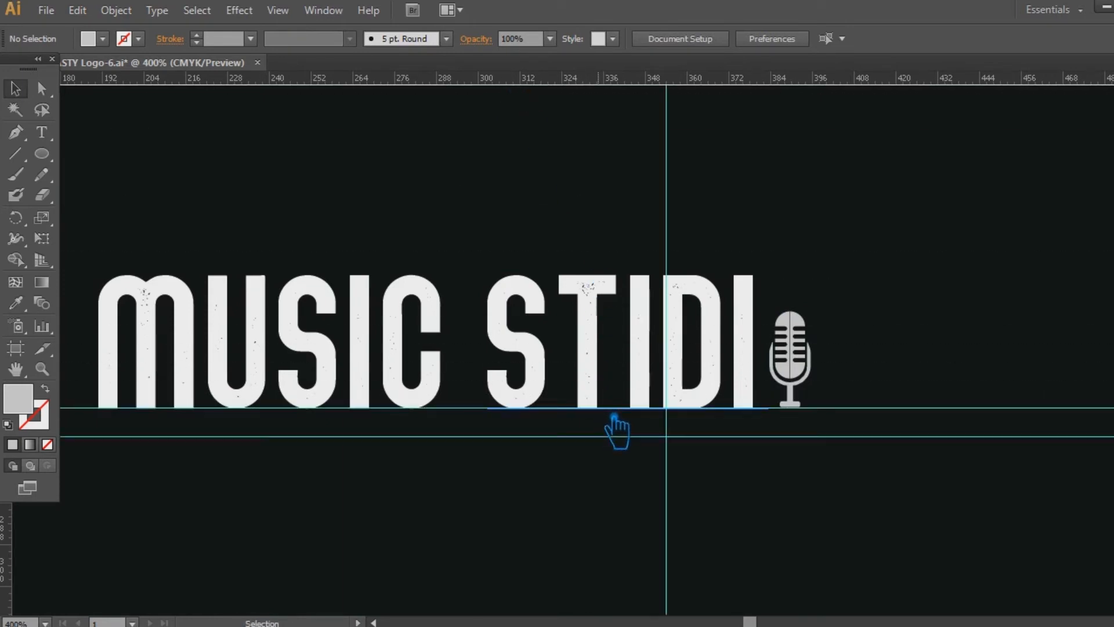
key("ctrl+z")
left_click_drag(713, 368, 741, 395)
key("ctrl+shift+a")
Enlarge the microphone close after STIDI so its top meets the letter tops and its foot hangs below the guide
left_click_drag(800, 352, 931, 318)
key("ctrl+z")
key("ctrl+shift+a")
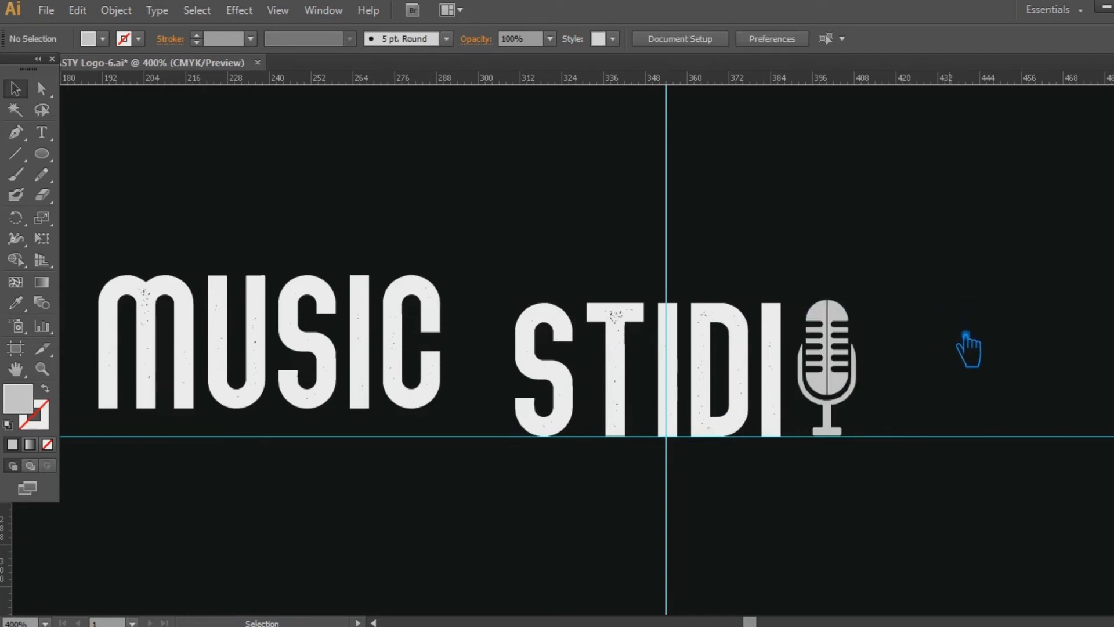
left_click_drag(841, 321, 876, 309)
left_click(943, 332)
left_click(938, 331)
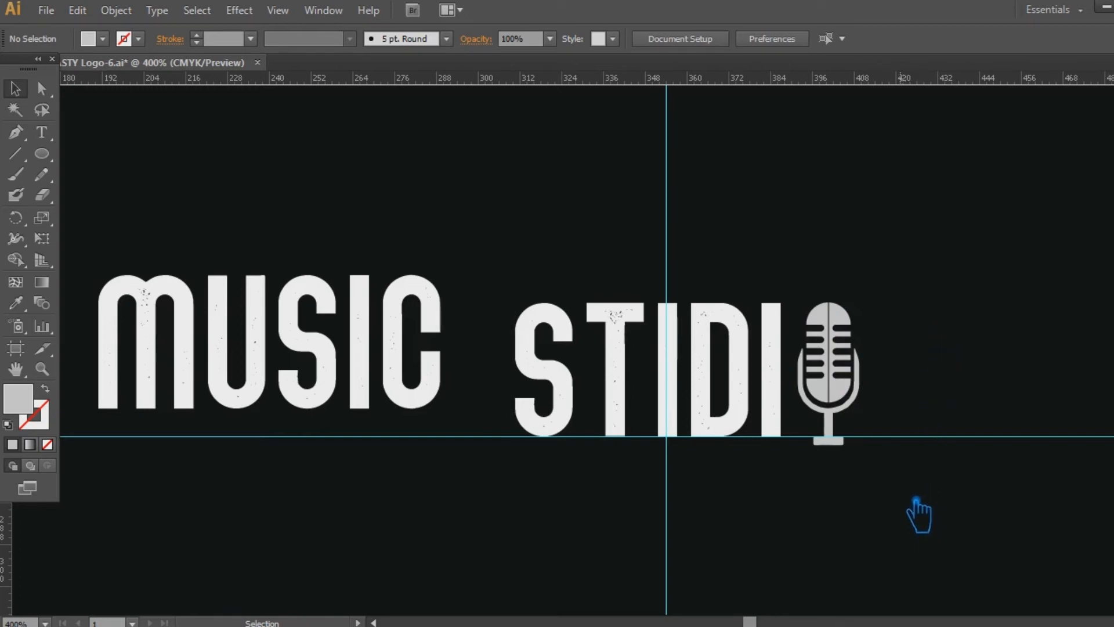
Draw a horizontal line along the guide across the microphone's stem and divide the microphone with it using Pathfinder Divide
left_click(23, 153)
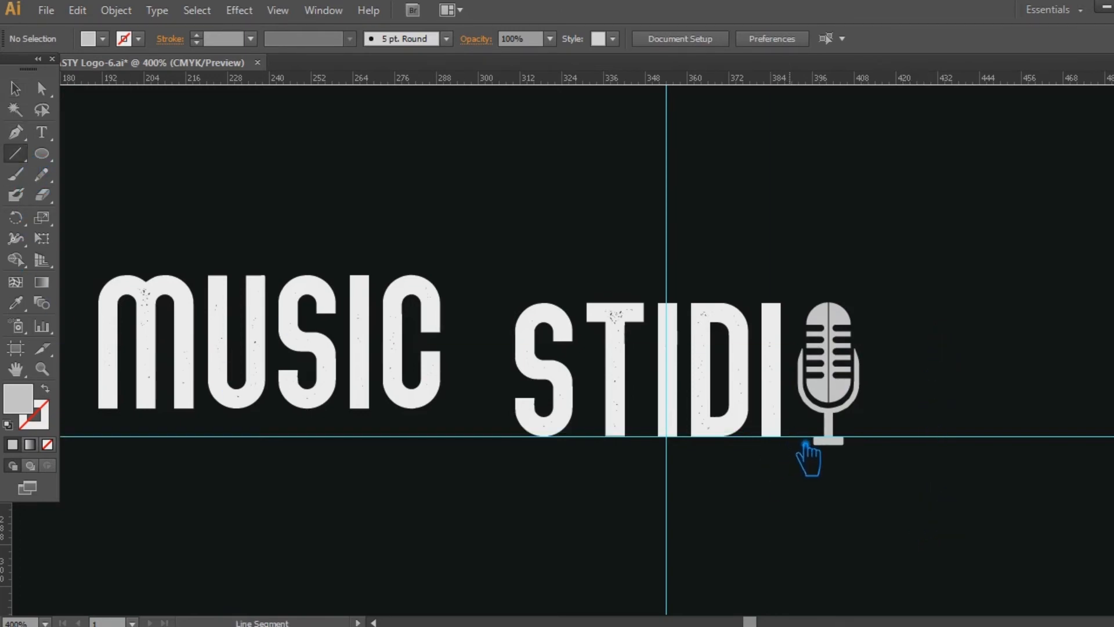
left_click_drag(792, 436, 863, 436)
left_click(15, 90)
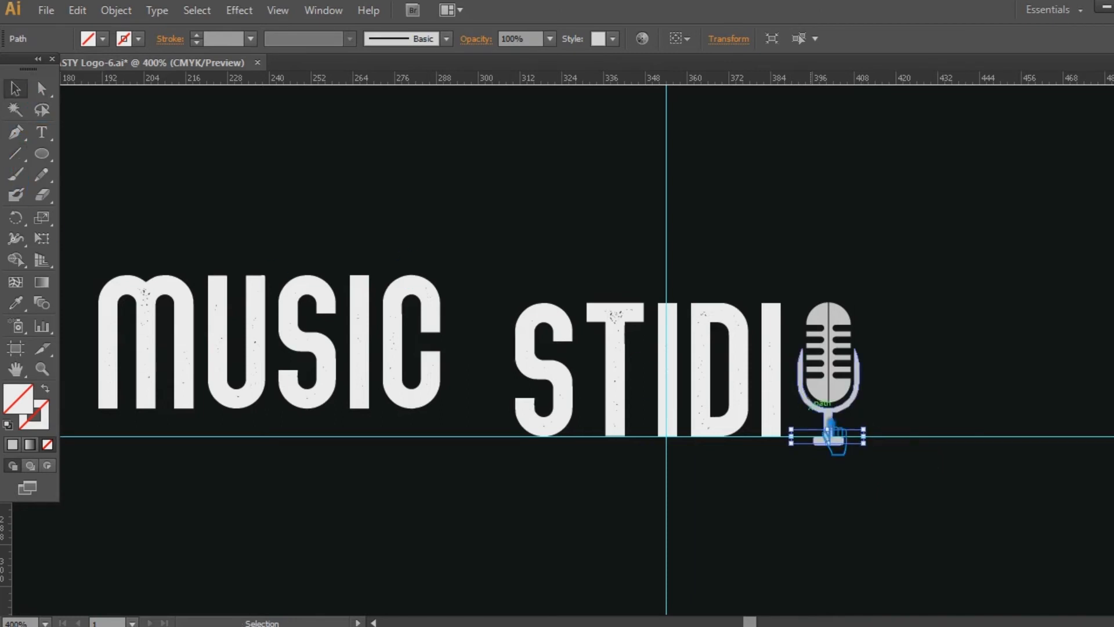
left_click(827, 419, "shift")
right_click(827, 416)
left_click(1109, 419)
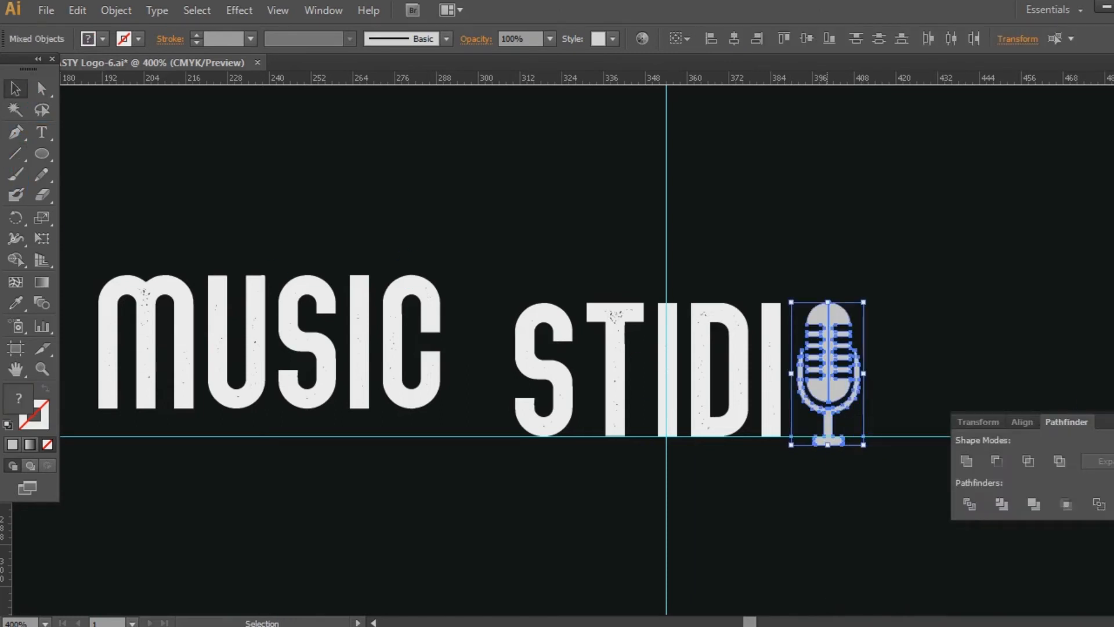
left_click(968, 504)
key("ctrl+shift+F9")
Ungroup the divided microphone and delete the foot piece below the guide
right_click(822, 439)
left_click(869, 539)
left_click(852, 452)
left_click(834, 441)
key("Delete")
Align MUSIC, STIDI and the microphone by their vertical centres
left_click_drag(875, 482, 528, 262)
left_click(908, 446)
key("ctrl+shift+a")
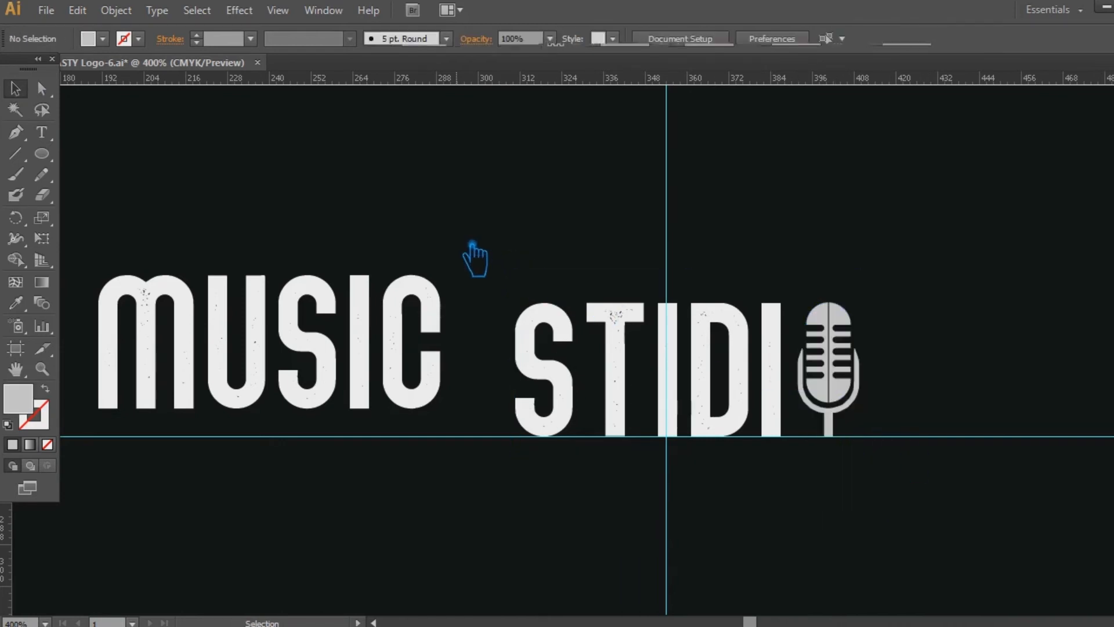
key("ctrl+a")
left_click(644, 38)
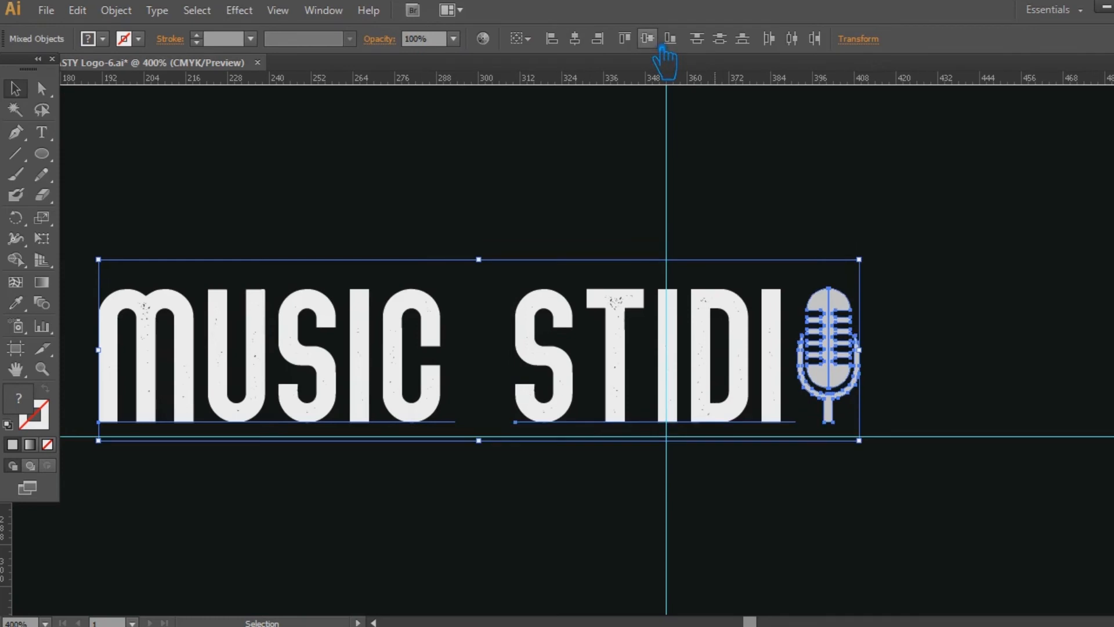
left_click(958, 380)
Move MUSIC slightly closer to the D and bring STIDI with the microphone closer to MUSIC
key("ctrl+minus")
key("ctrl+minus")
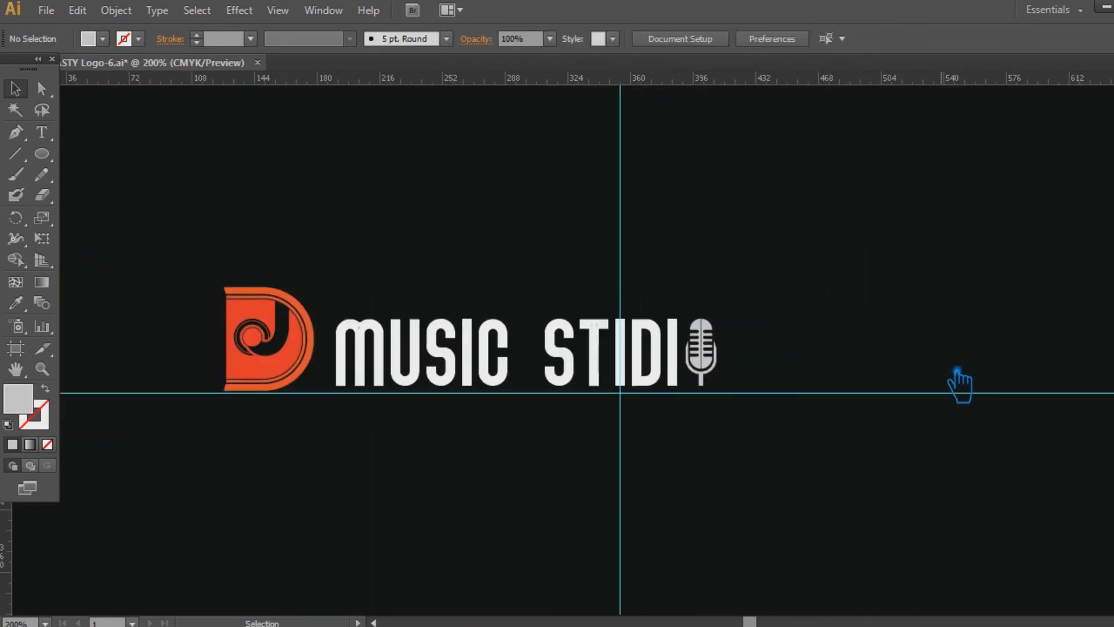
left_click_drag(689, 456, 637, 495)
left_click_drag(456, 371, 444, 371)
left_click(520, 472)
left_click_drag(583, 366, 557, 367)
left_click(625, 434)
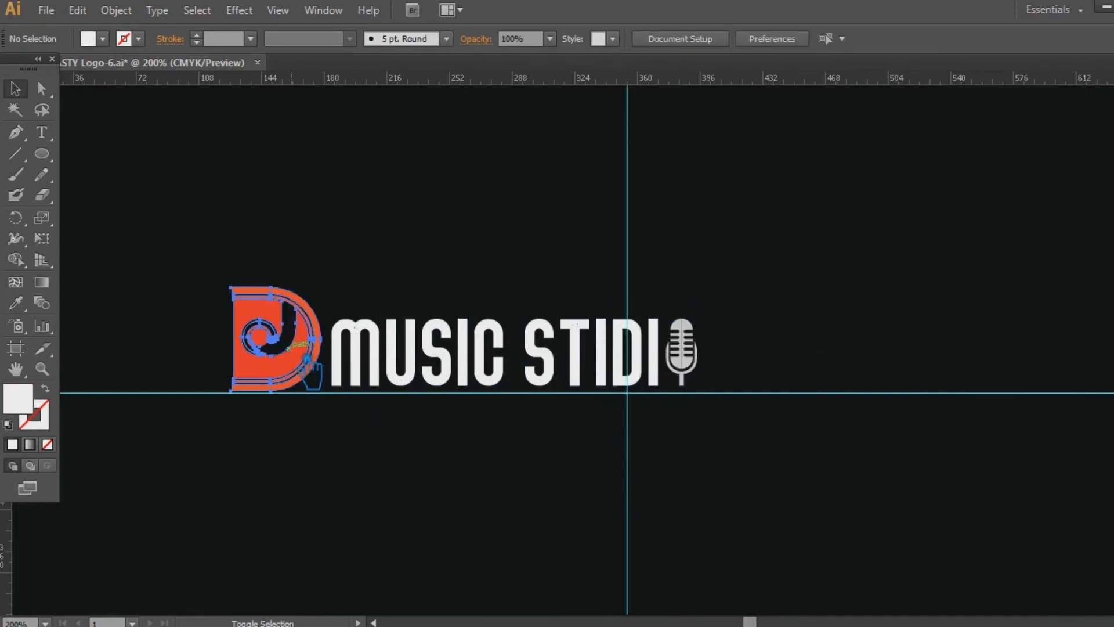
Scale the D down to slightly taller than the letters and place it close in front of MUSIC
left_click_drag(309, 362, 302, 363)
left_click_drag(227, 288, 242, 308)
left_click(376, 428)
left_click_drag(282, 382, 290, 383)
left_click(405, 466)
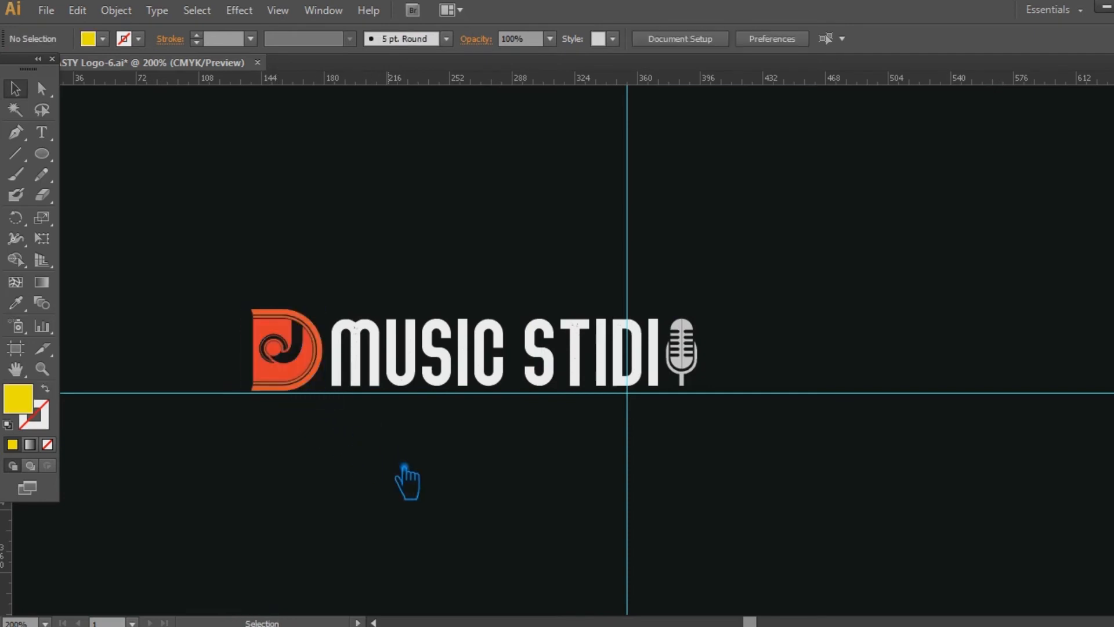
Align the D, both words and the microphone by their vertical centres and move them as one group across the vertical guide
left_click_drag(777, 462, 189, 239)
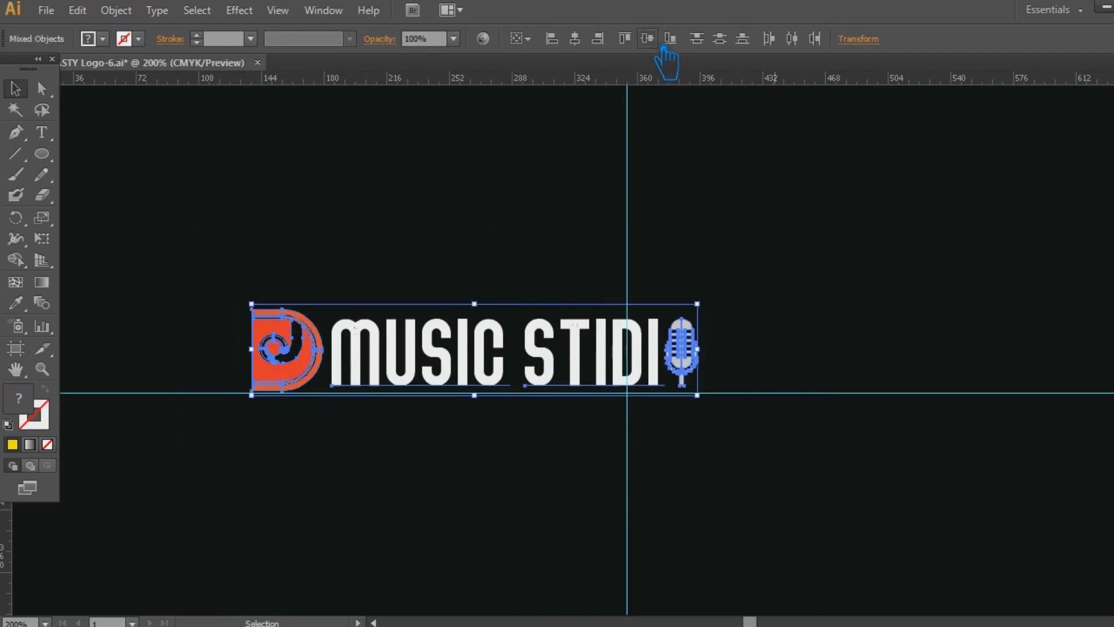
left_click(820, 402)
left_click_drag(582, 381, 724, 366)
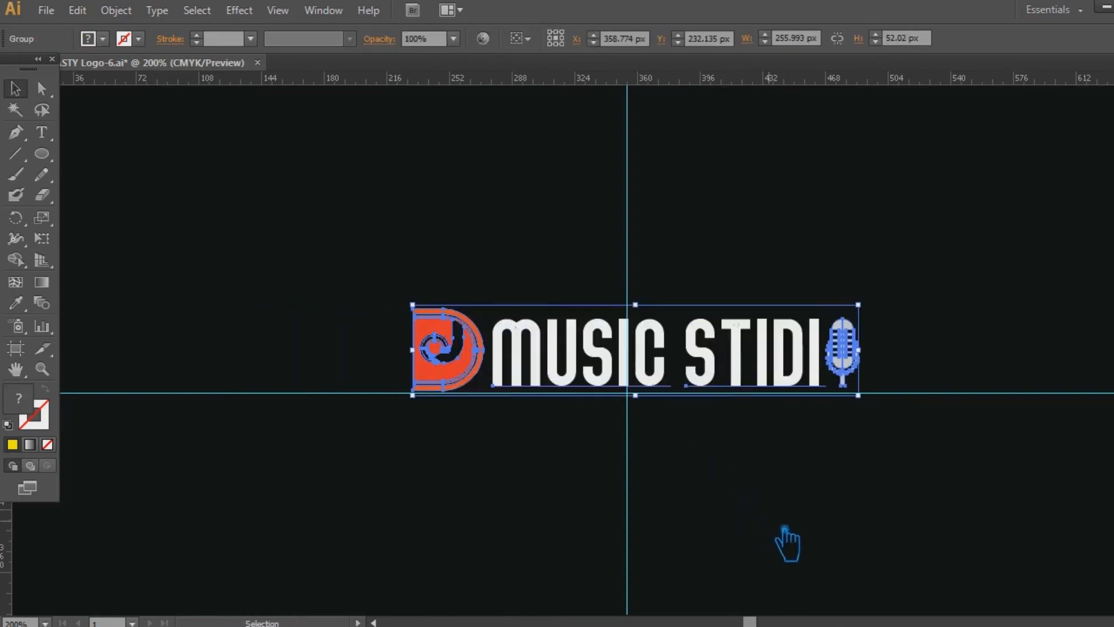
left_click(809, 558)
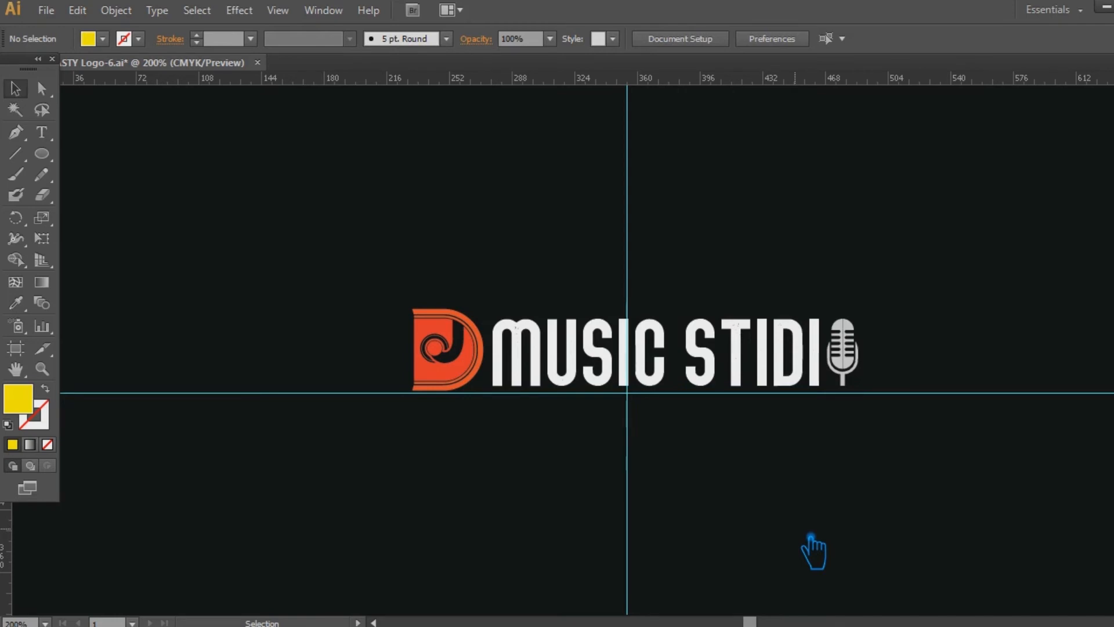
Nudge the anchor points of the curled hook inside the D slightly to the right
key("ctrl+plus")
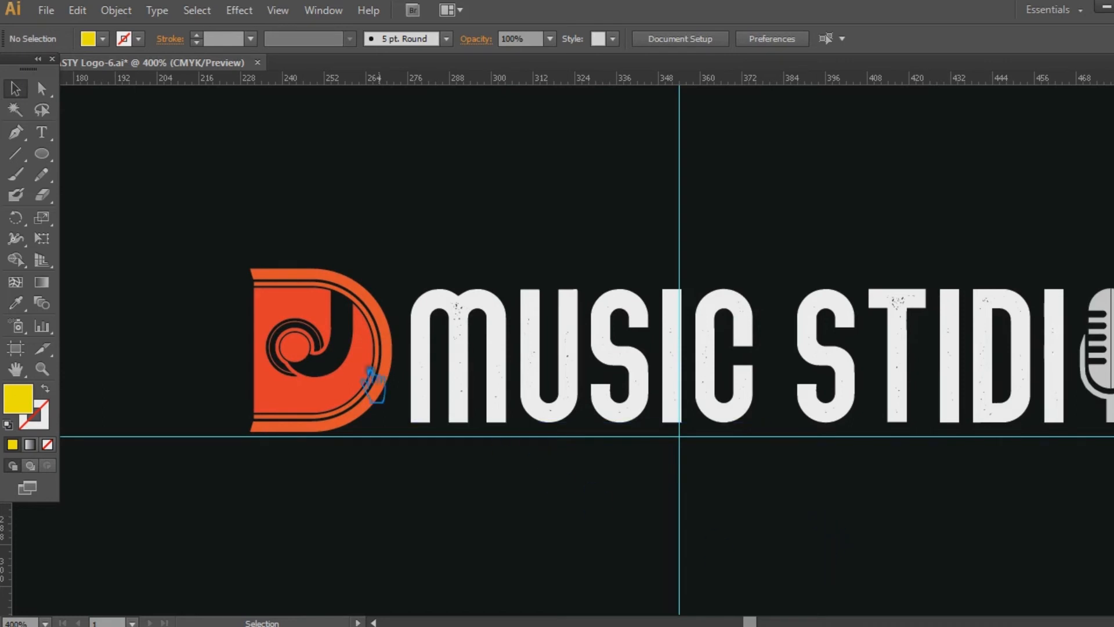
left_click(296, 342)
key("a")
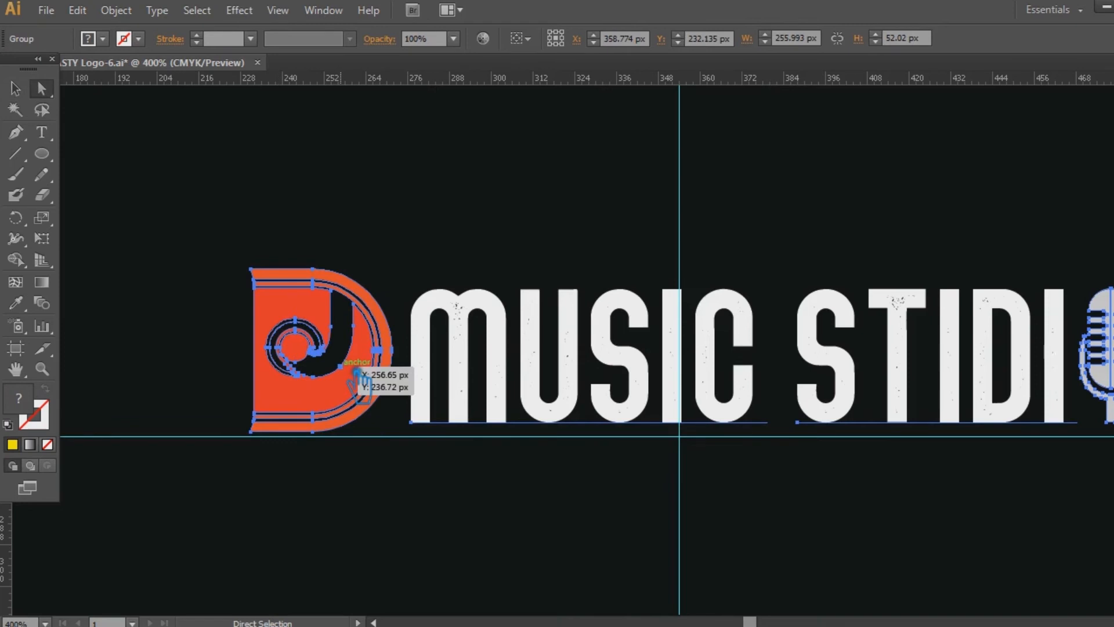
key("ctrl+shift+a")
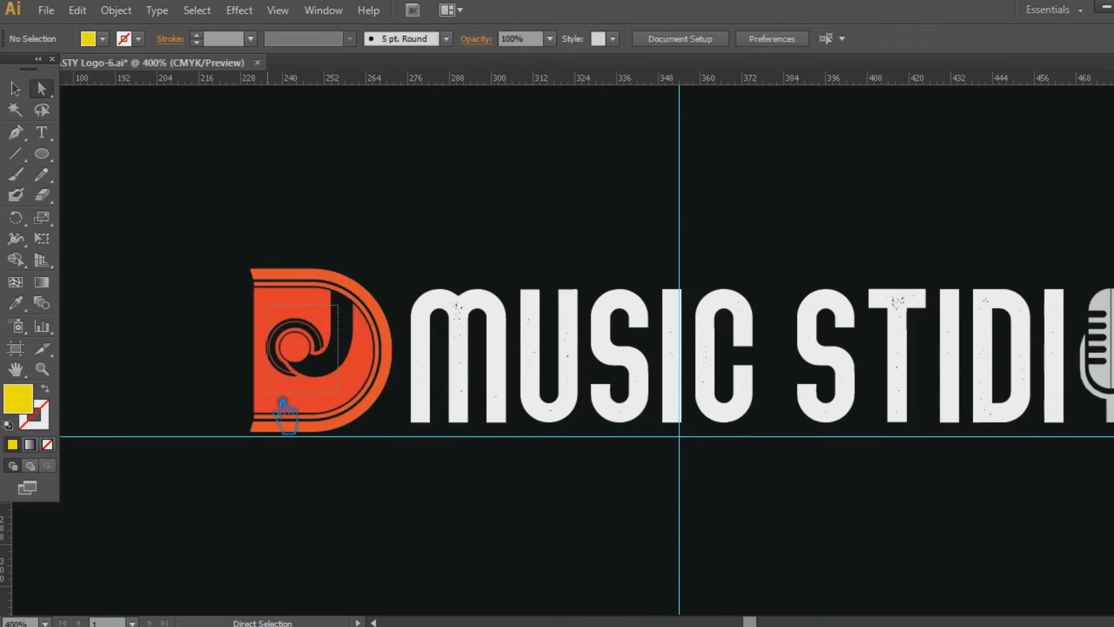
left_click(276, 413)
left_click(340, 366, "shift")
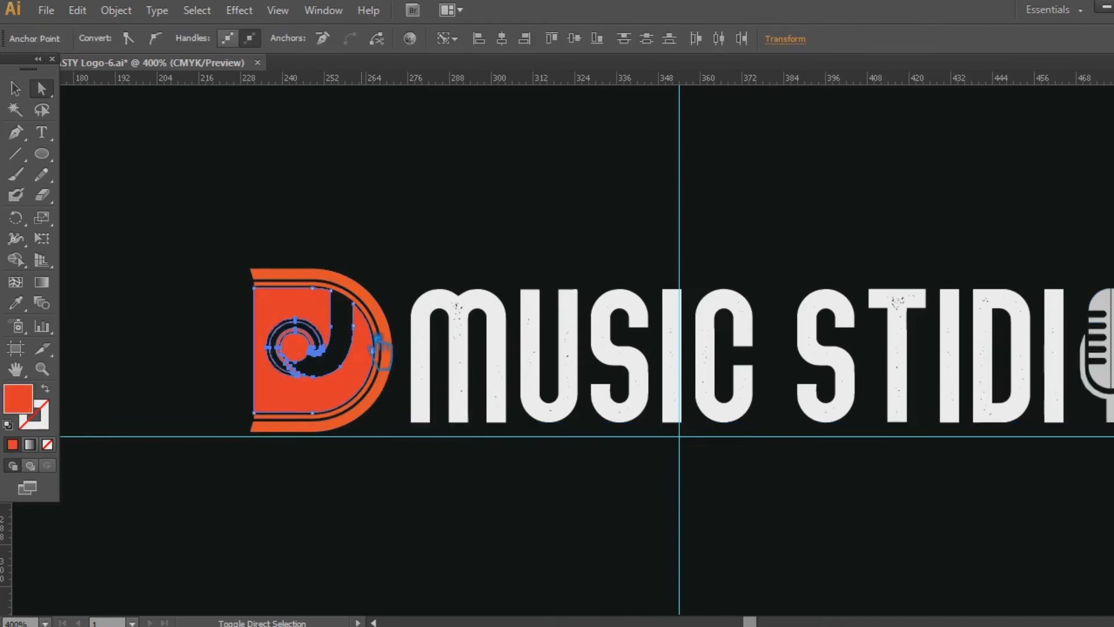
key("Right")
key("Right")
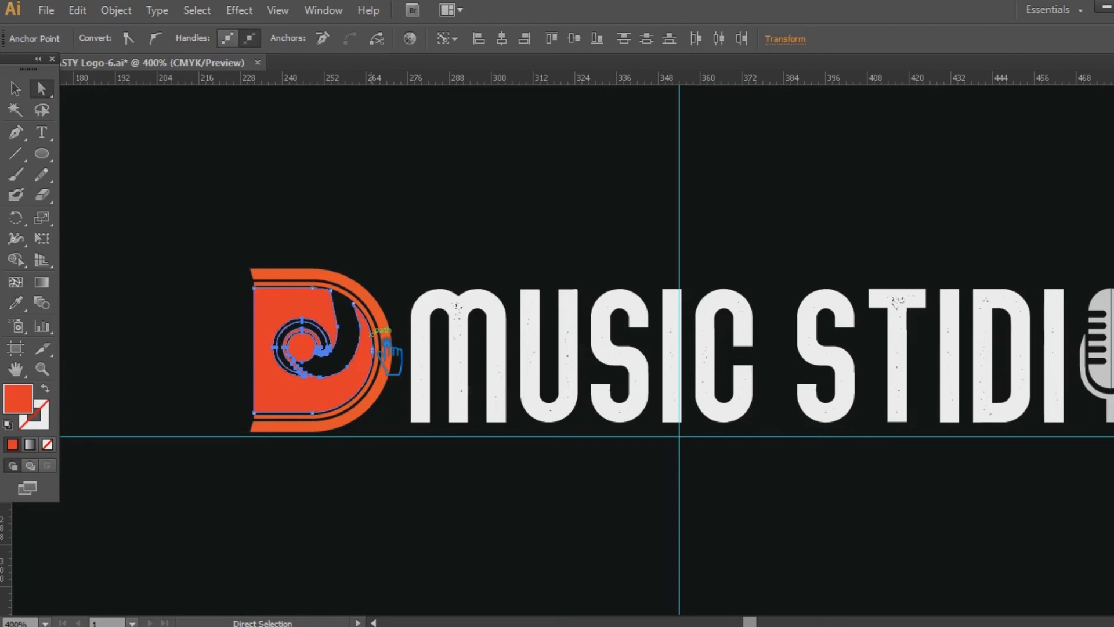
left_click(400, 465)
key("ctrl+z")
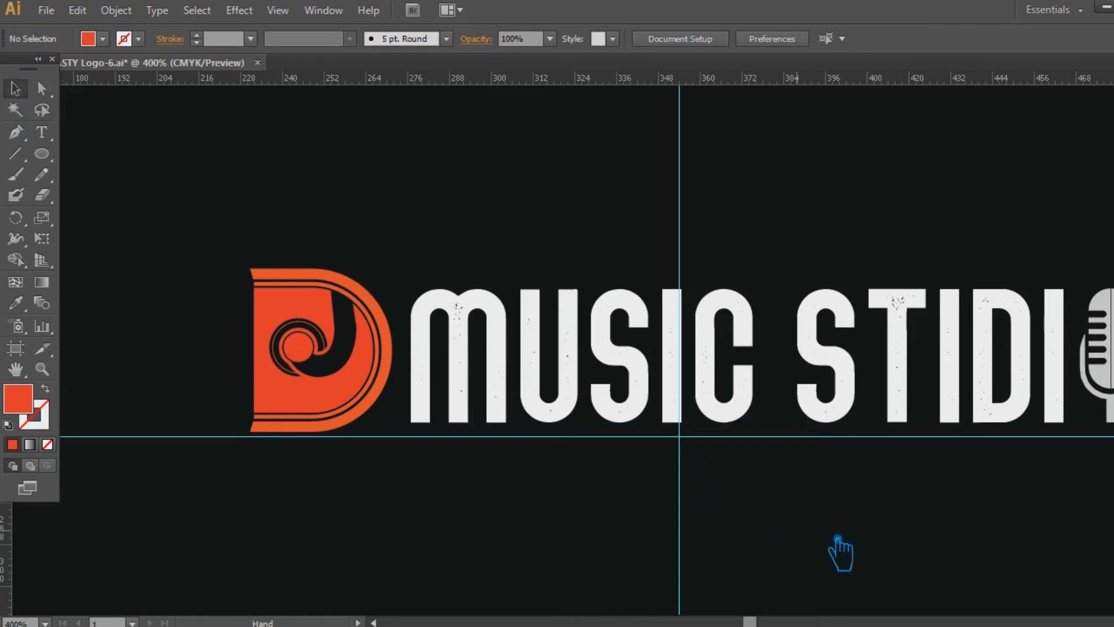
left_click_drag(865, 536, 830, 530)
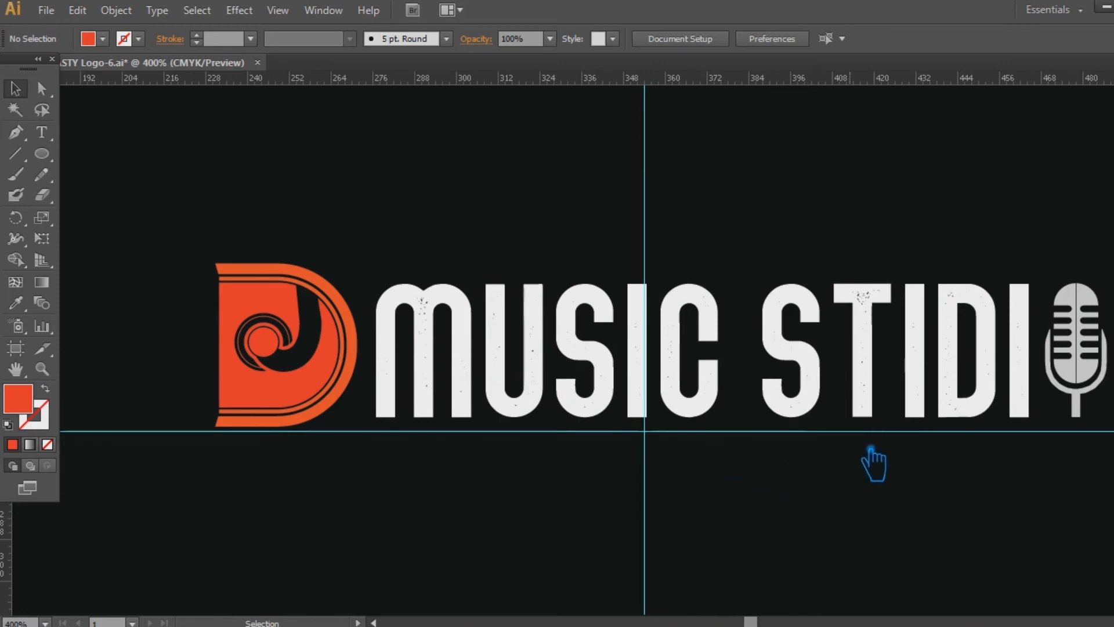
left_click(905, 398)
key("ctrl+h")
left_click(791, 517)
key("a")
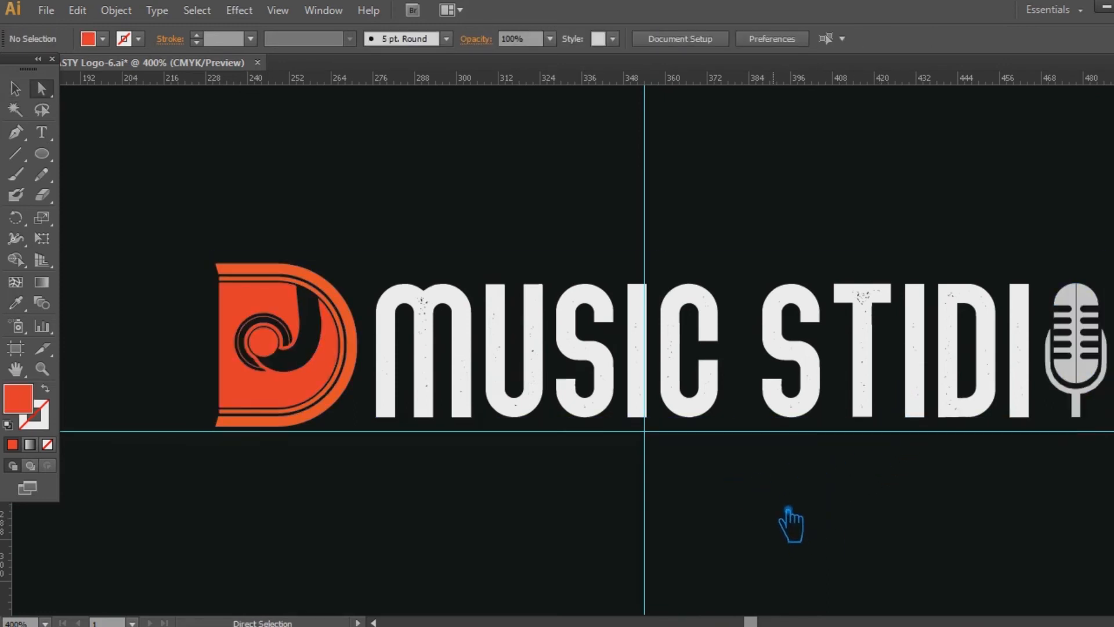
left_click(1071, 381)
left_click(15, 88)
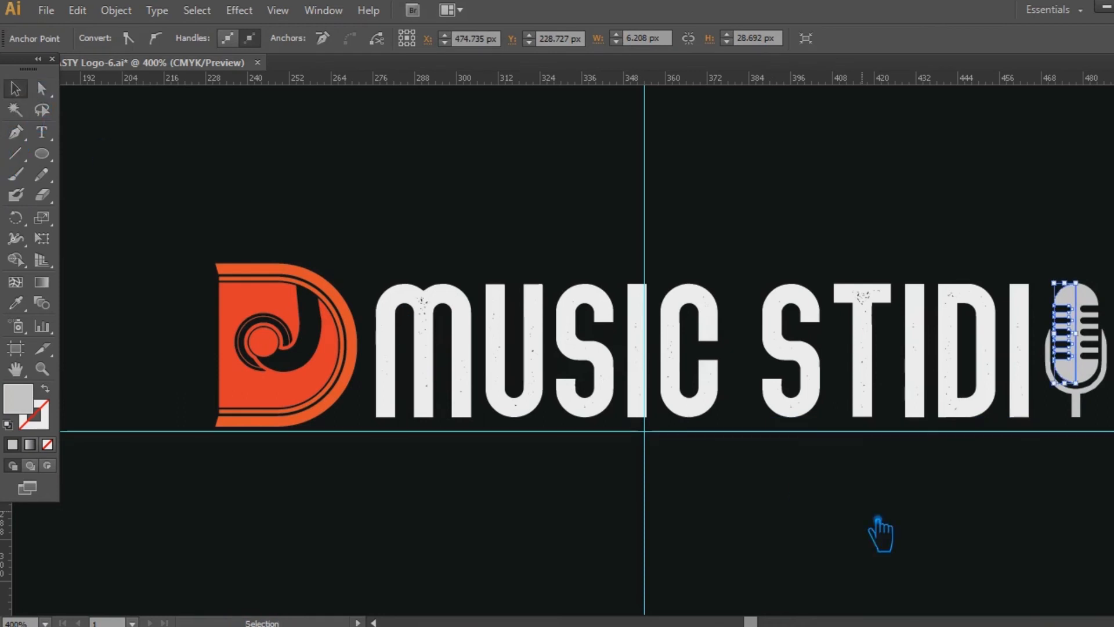
left_click(876, 517)
left_click(1079, 391)
left_click(1088, 491)
key("a")
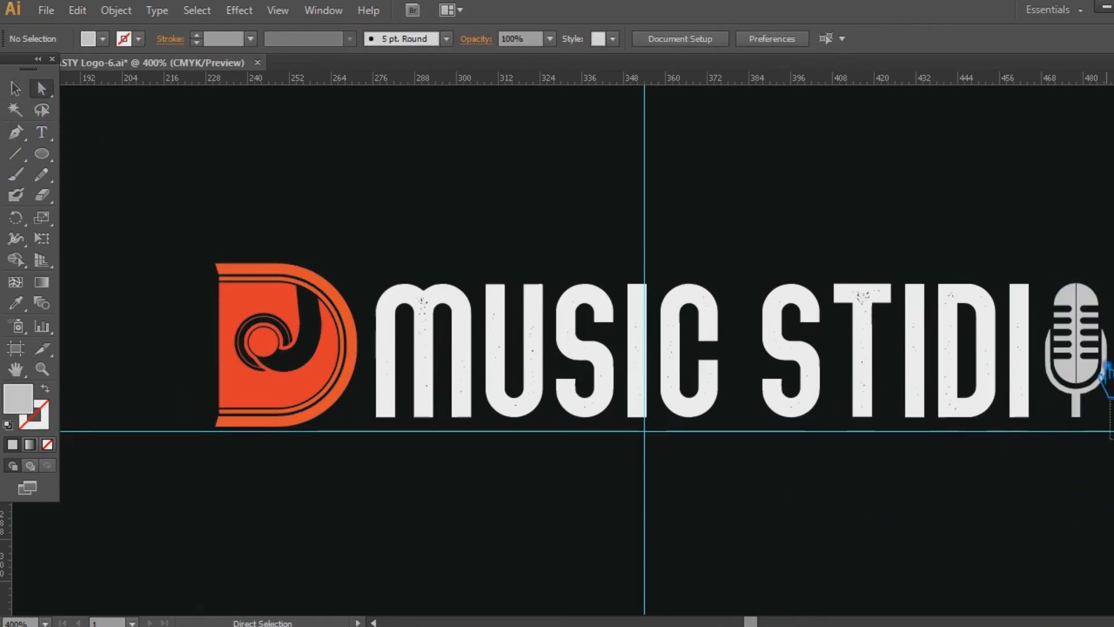
left_click(1055, 240)
key("v")
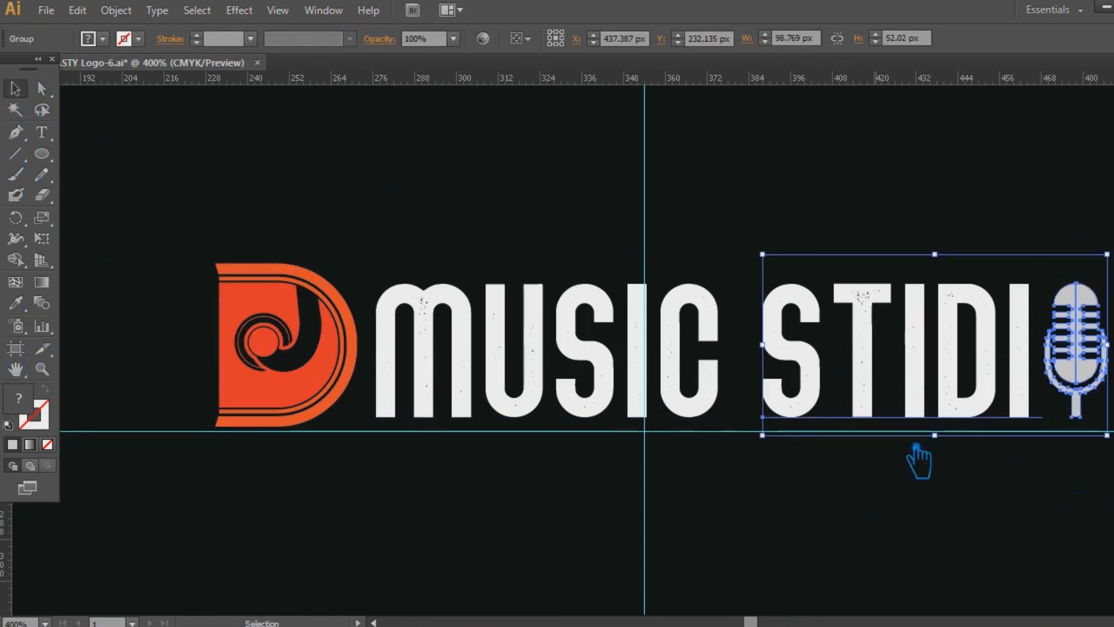
left_click(960, 412, "shift")
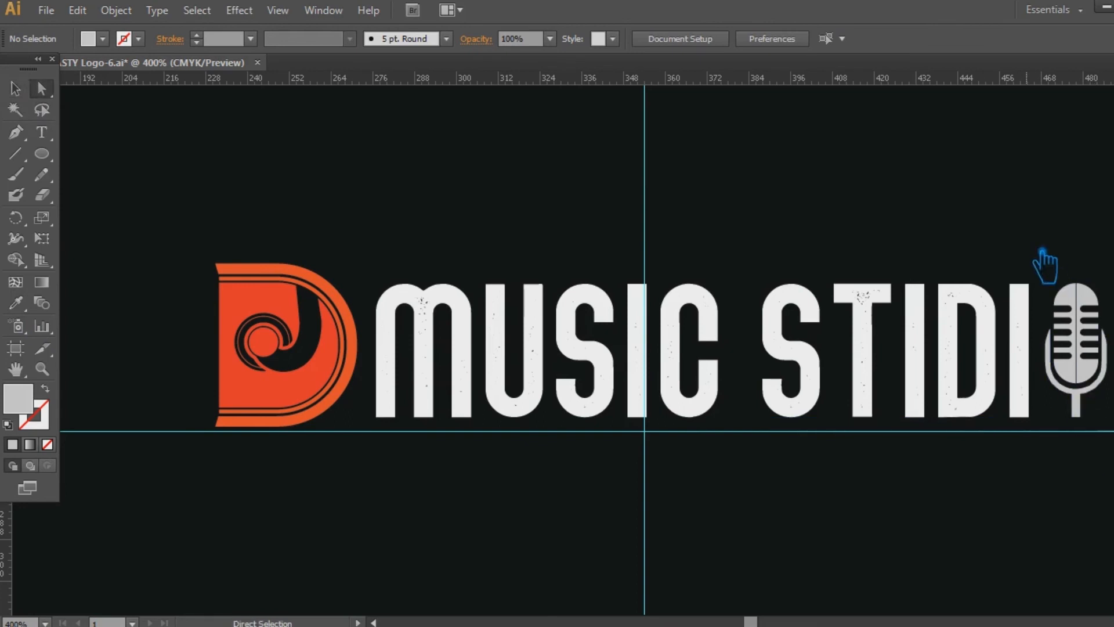
Select all parts of the microphone and sample the D's inner red-orange fill onto them
left_click_drag(1101, 322, 1109, 435)
left_click(1013, 381, "shift")
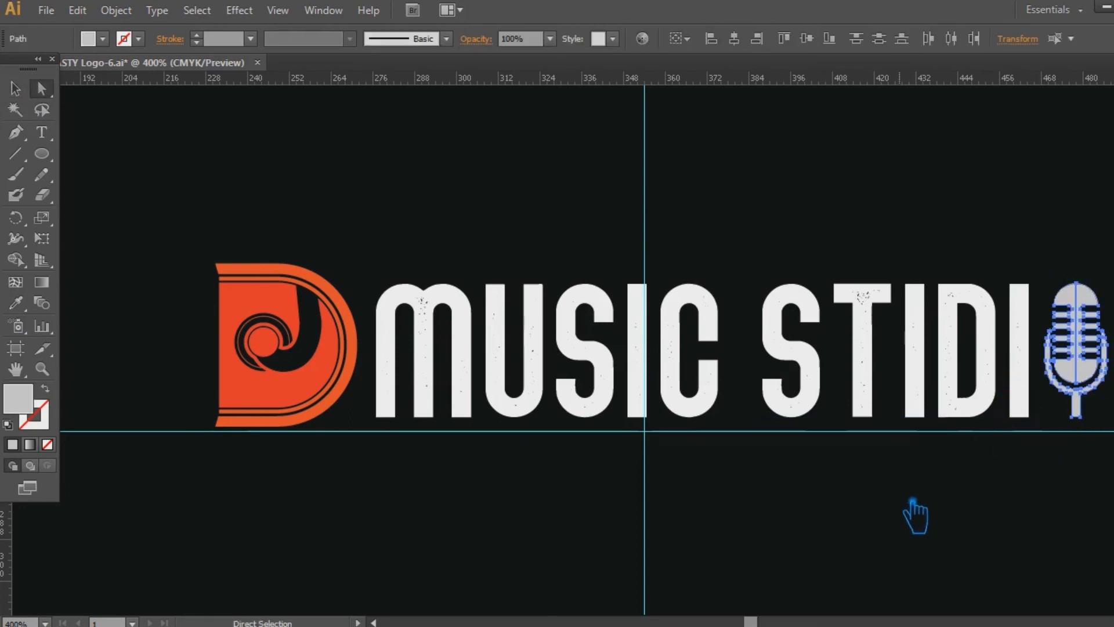
left_click(276, 323)
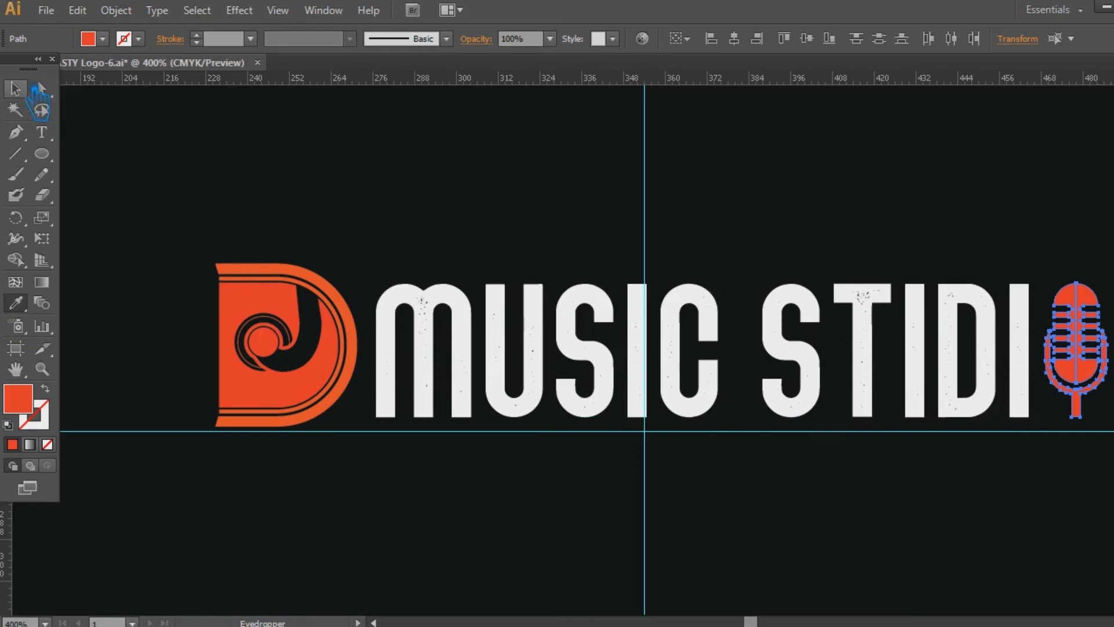
left_click(15, 88)
left_click(593, 470)
Ungroup the logo including its nested groups and regroup the D, both words and the microphone as one group
right_click(932, 413)
left_click(944, 489)
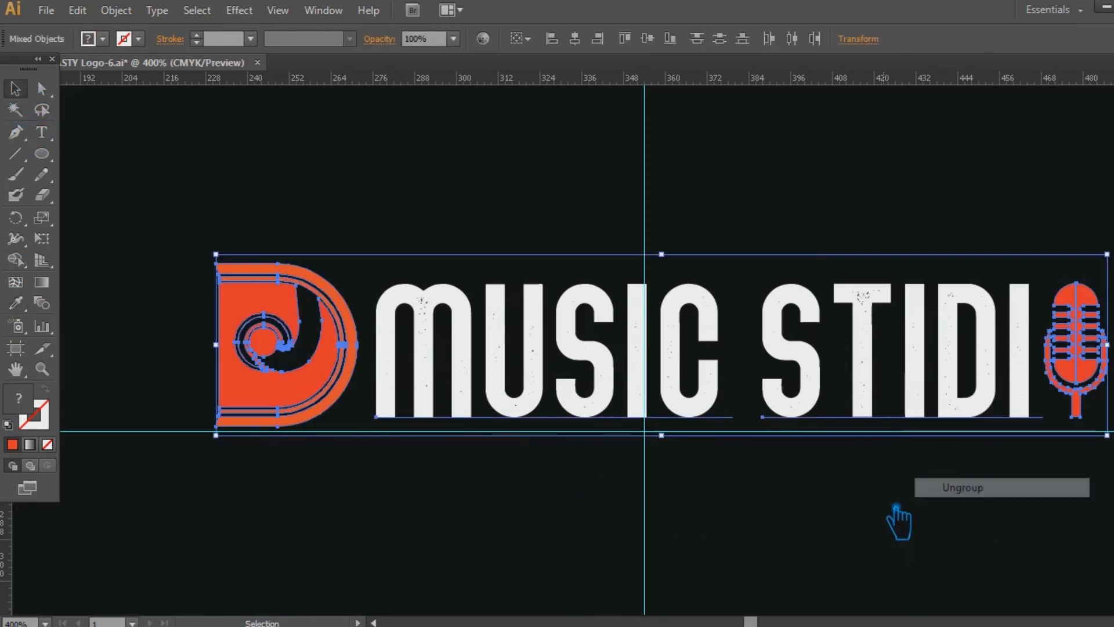
left_click(876, 408)
right_click(877, 409)
left_click(928, 491)
left_click(882, 385)
left_click(876, 380)
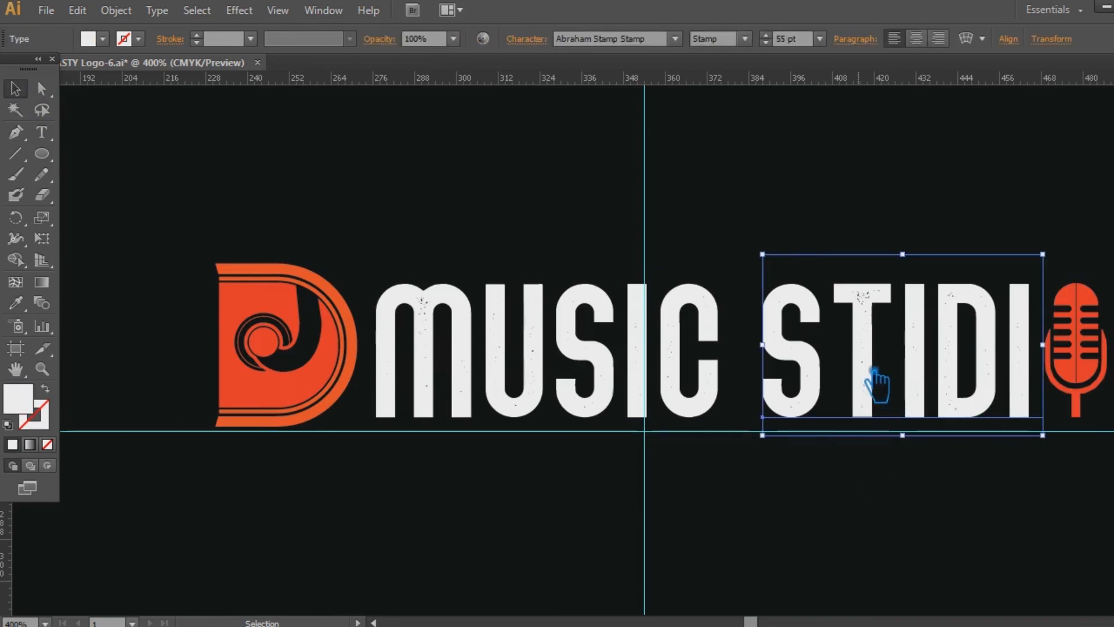
left_click_drag(1105, 477, 206, 207)
key("ctrl+g")
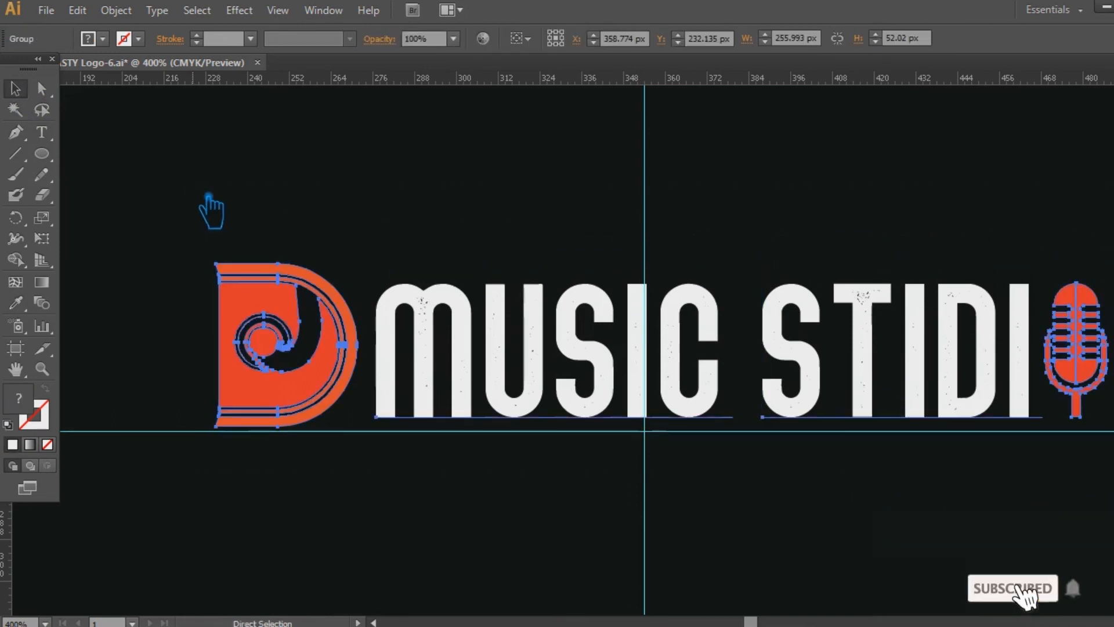
Nudge the grouped logo sideways until its centre sits on the vertical guide
key("Left")
key("Left")
key("Left")
key("Left")
key("Left")
key("Left")
key("Left")
key("Left")
key("Left")
key("Right")
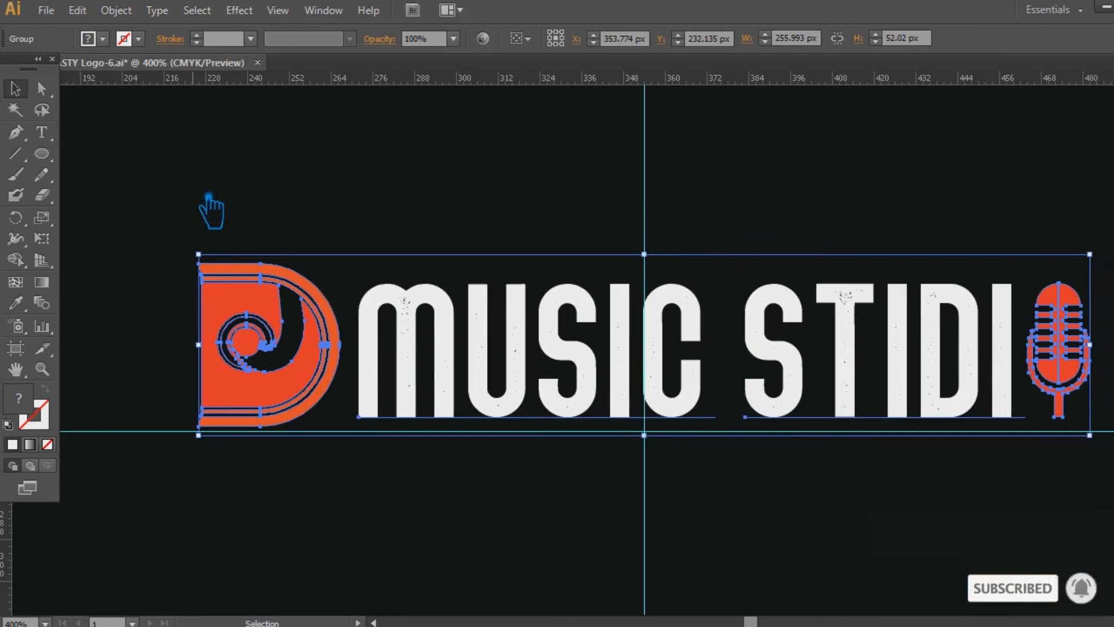
left_click(673, 492)
key("ctrl+minus")
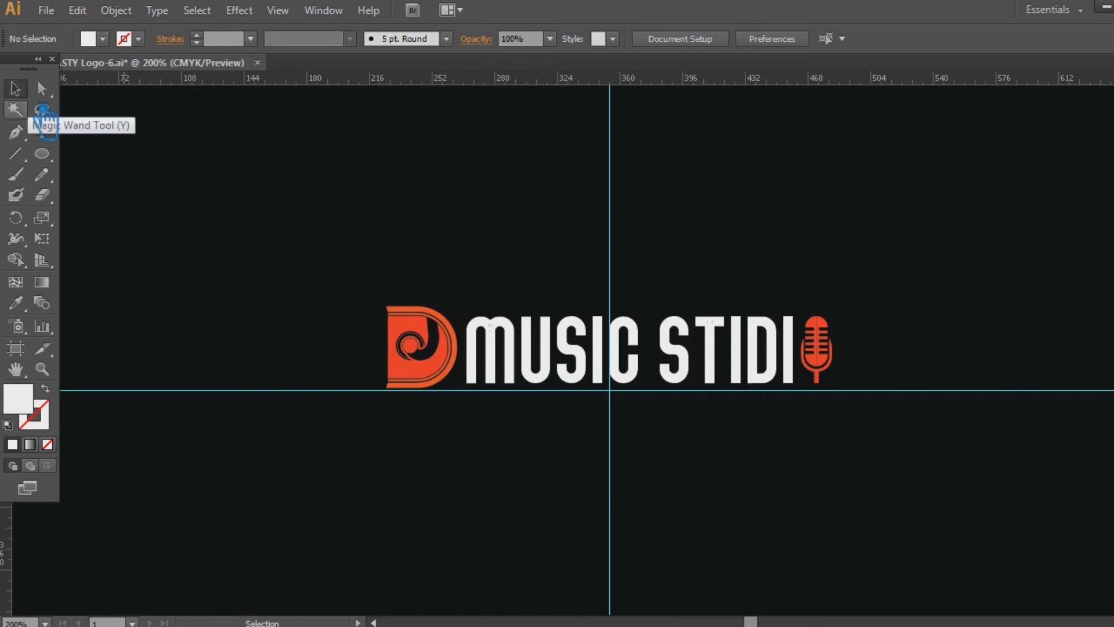
Place a copy of the logo above the horizontal guide and move and enlarge the original below it
left_click(638, 357)
left_click(634, 352, "shift")
left_click_drag(635, 356, 635, 218)
left_click(667, 437)
left_click_drag(635, 374, 632, 492)
left_click_drag(850, 514, 1011, 574)
Nudge the enlarged logo slightly down and delete the smaller copy above the horizontal guide
key("Down")
key("Down")
key("Down")
key("Down")
left_click(920, 369)
left_click(726, 235)
key("Delete")
Duplicate the enlarged logo straight up above the horizontal guide and raise the copy farther from it
left_click(789, 509)
key("ctrl+shift+a")
left_click_drag(642, 461, 642, 307)
key("ctrl+shift+a")
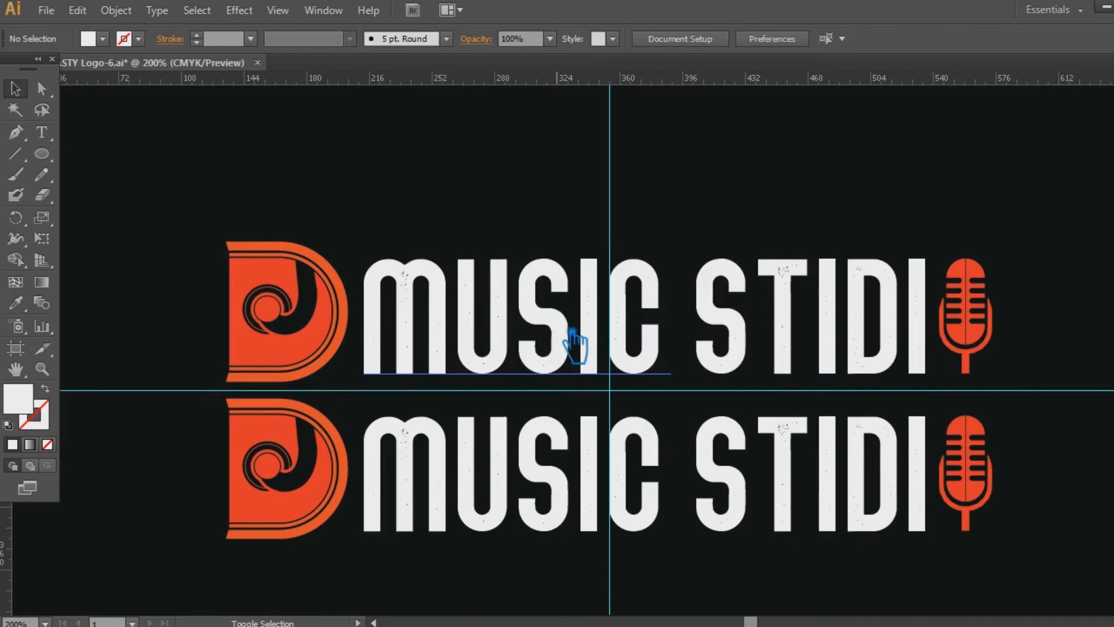
left_click_drag(577, 348, 576, 286)
key("ctrl+shift+a")
Move the lower logo farther below the horizontal guide to match the upper copy's spacing, and select both
left_click(480, 504)
left_click_drag(481, 503, 482, 565)
left_click(490, 293, "shift")
left_click_drag(490, 293, 494, 297)
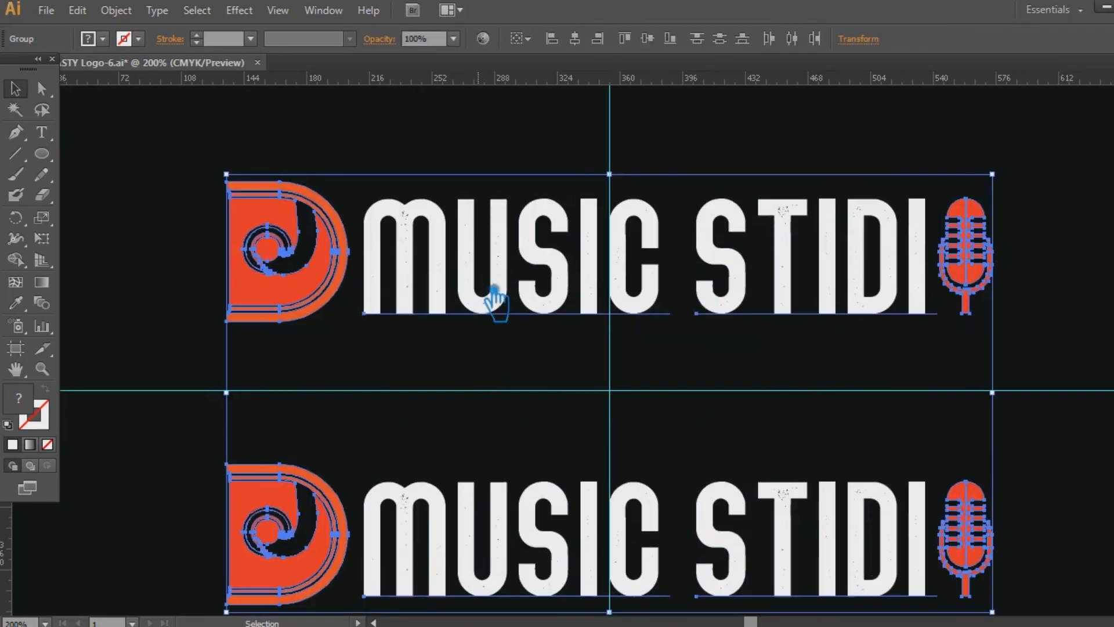
Scale both logos down together about their common centre
left_click(175, 484)
key("ctrl+minus")
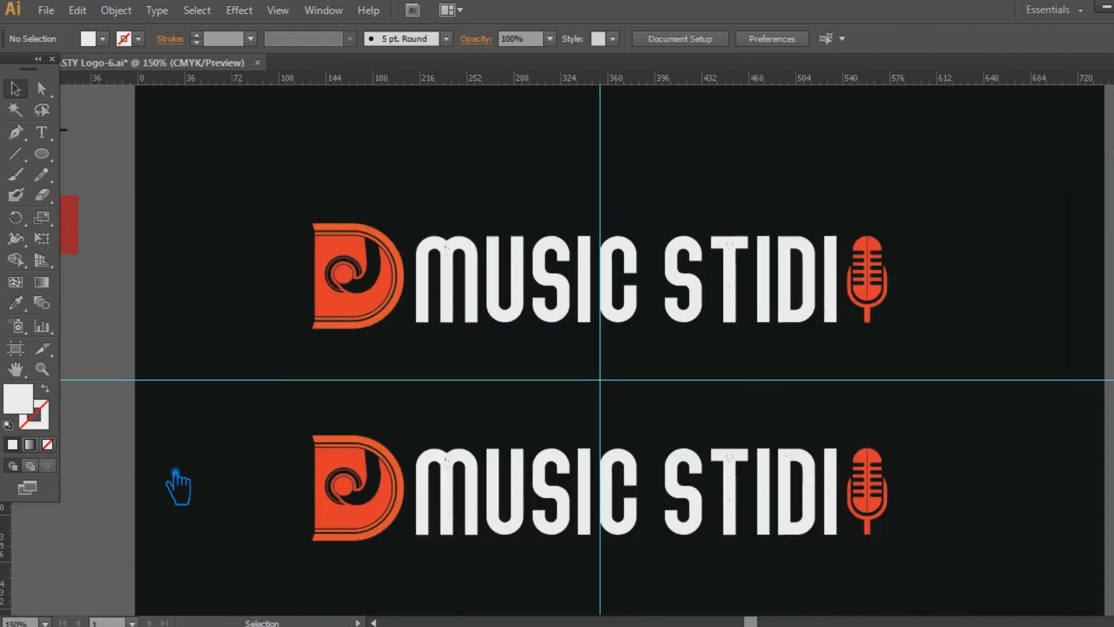
left_click_drag(974, 572, 368, 175)
left_click_drag(887, 218, 833, 250)
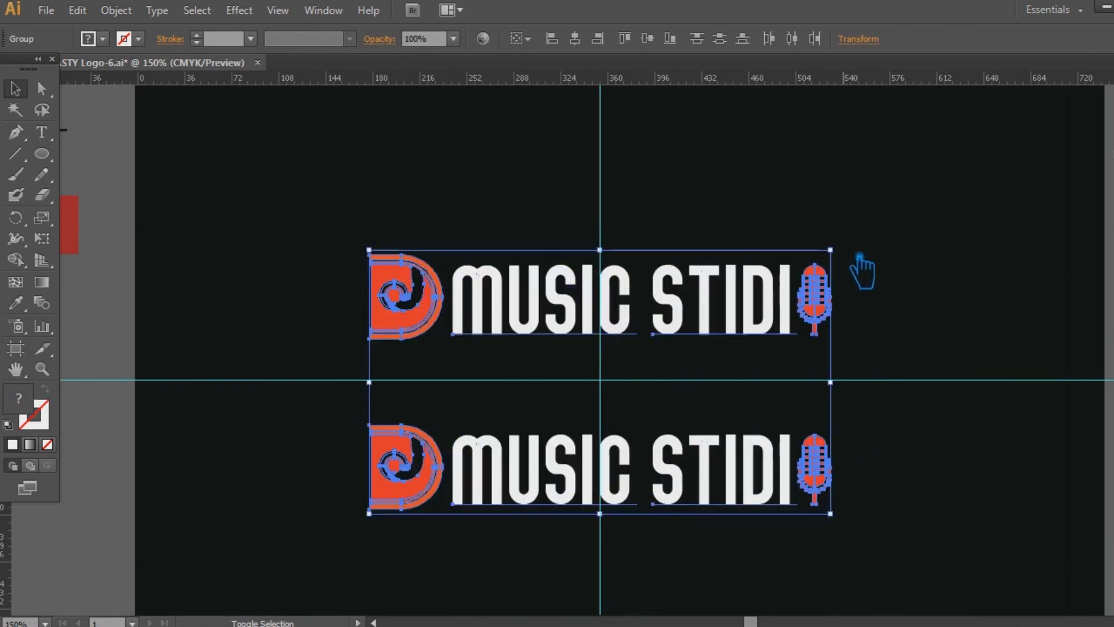
left_click(912, 281)
Hide the guides and save the file
left_click(51, 373)
left_click_drag(236, 180, 962, 574)
key("ctrl+semicolon")
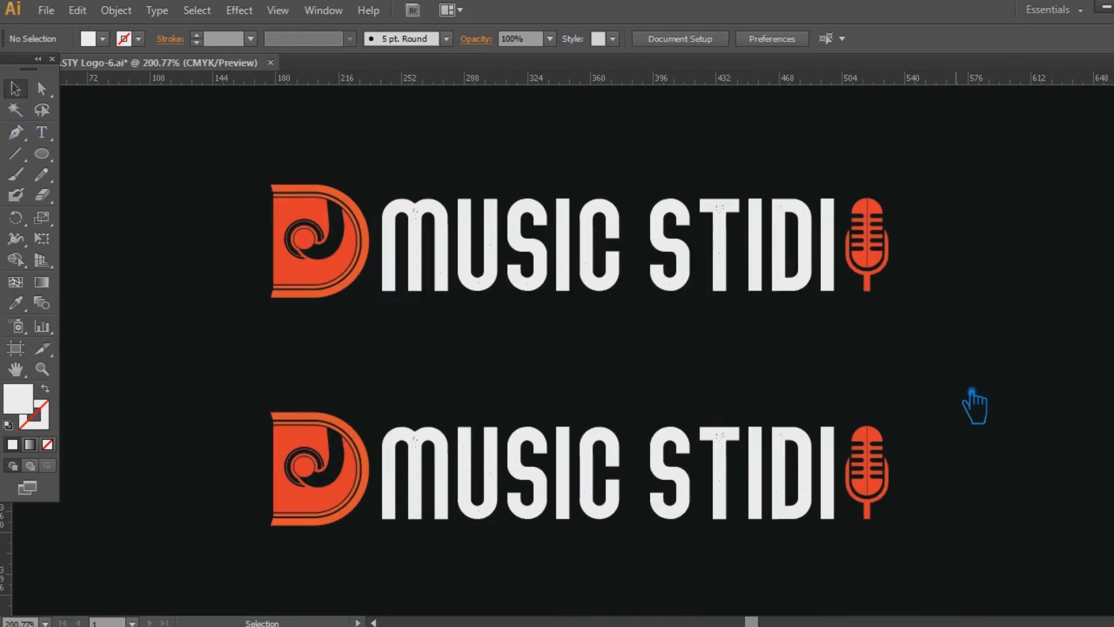
key("ctrl+s")
Unlock the dark background rectangle, show the guides and lower its upper edge to the horizontal guide between the logos
key("ctrl+minus")
key("ctrl+alt+2")
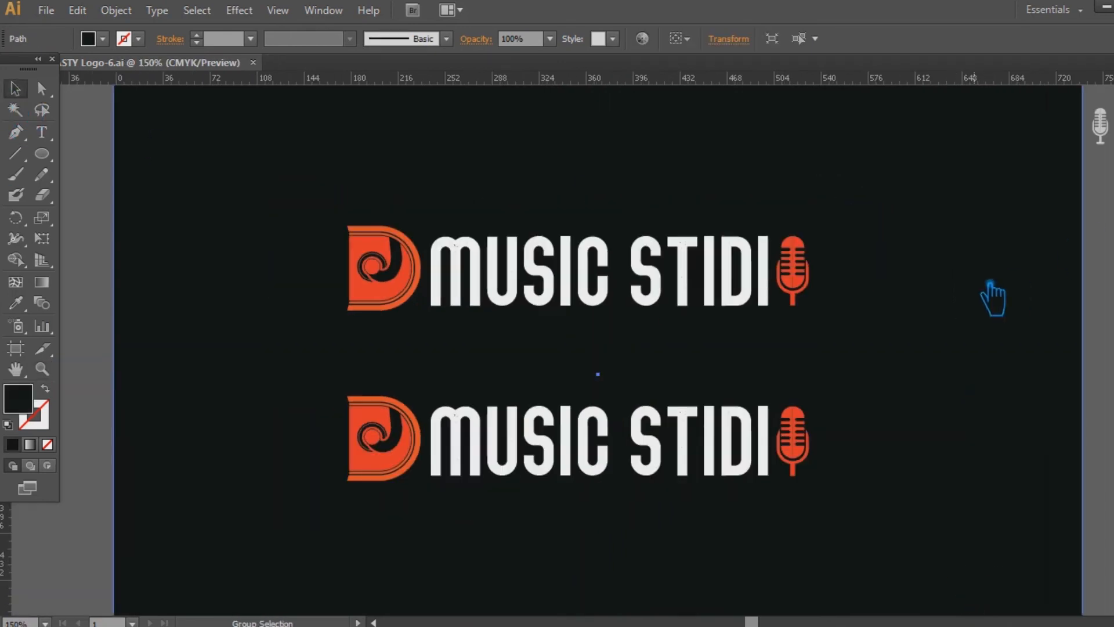
left_click_drag(990, 283, 1017, 366)
left_click_drag(623, 116, 636, 470)
left_click_drag(838, 473, 818, 403)
key("ctrl+;")
left_click_drag(606, 420, 607, 398)
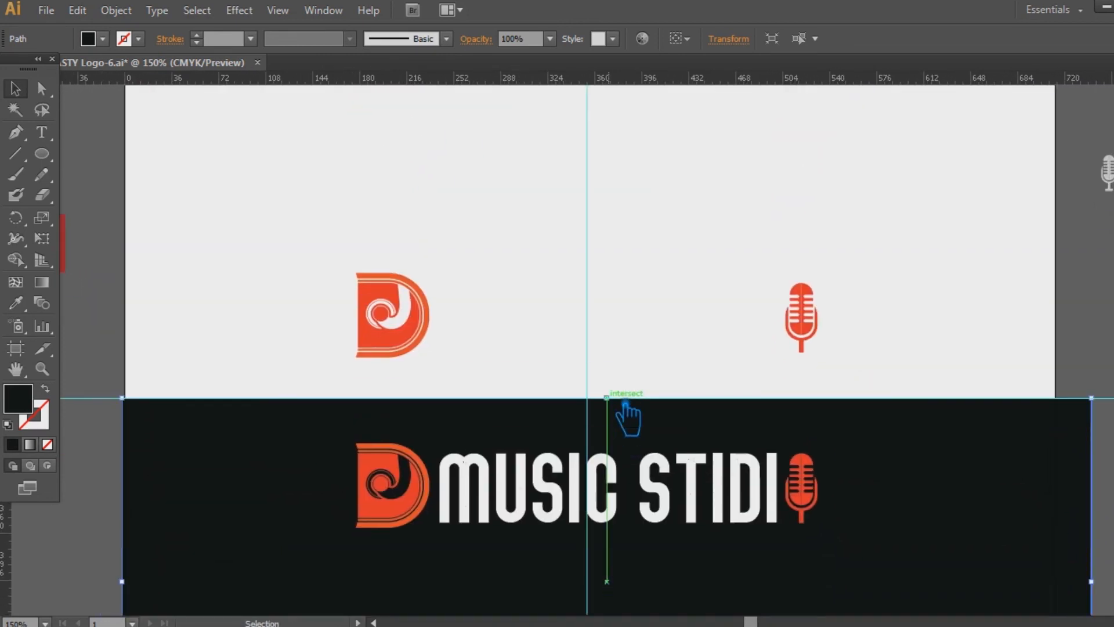
Sample the dark background colour onto the upper logo's MUSIC STIDI lettering and adjust it to a lighter dark grey
left_click(696, 353)
key("ctrl+shift+a")
left_click(514, 359)
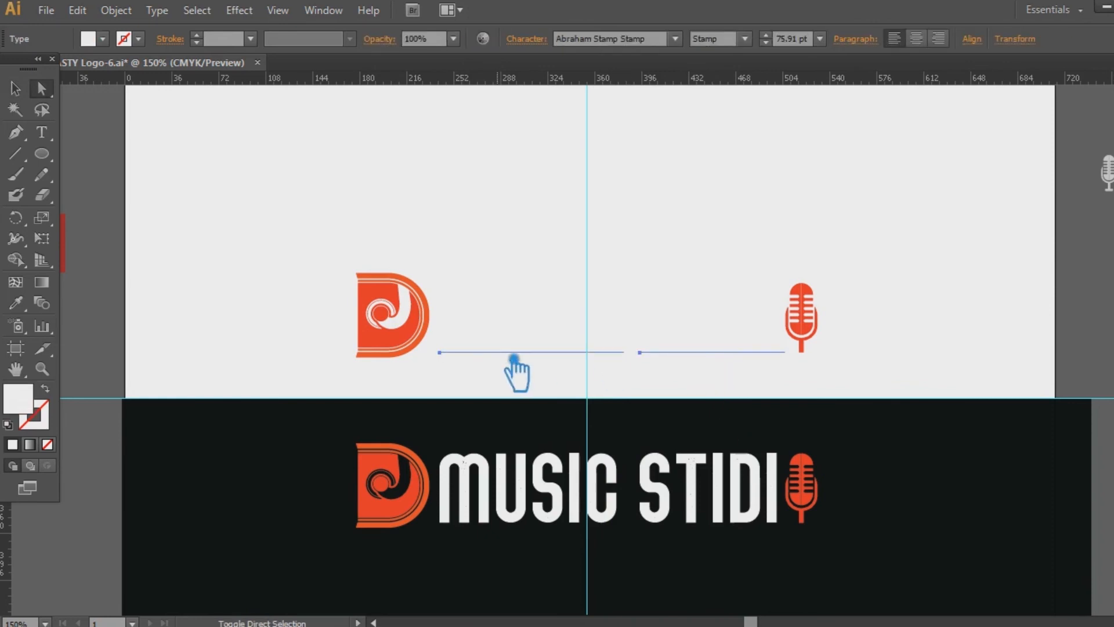
left_click(16, 303)
left_click(234, 457)
double_click(23, 400)
left_click_drag(115, 342, 90, 339)
left_click(510, 161)
Select all parts of the upper logo and group them
left_click(16, 90)
left_click(363, 223)
left_click_drag(855, 355, 285, 259)
key("ctrl+g")
left_click(883, 385)
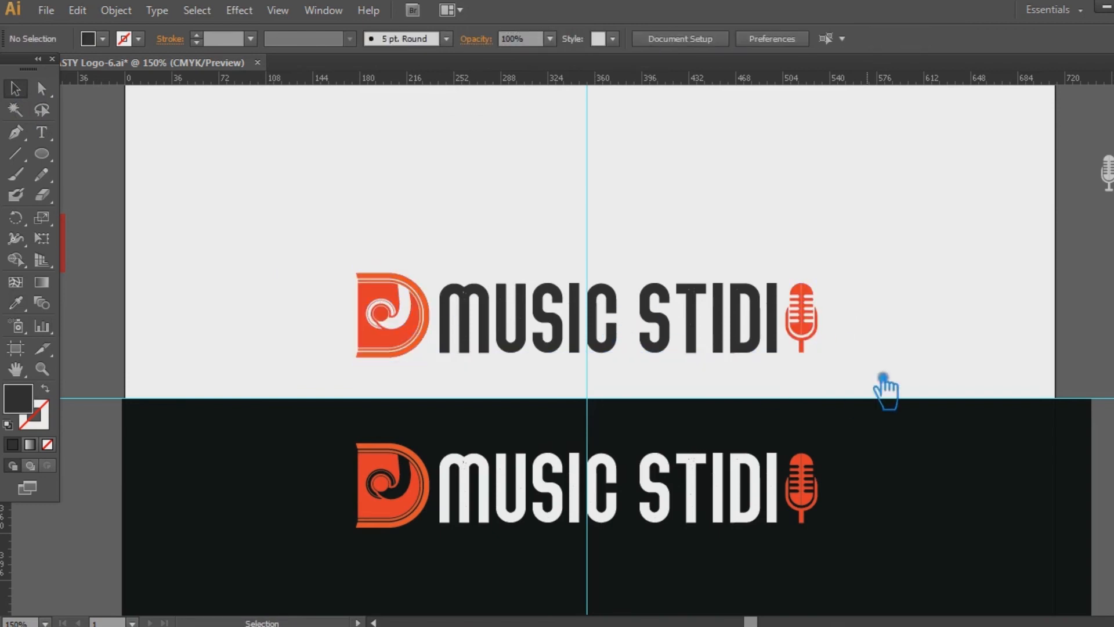
Sample the upper lettering's dark grey onto the dark background rectangle
left_click(882, 460)
key("i")
left_click(557, 334)
key("v")
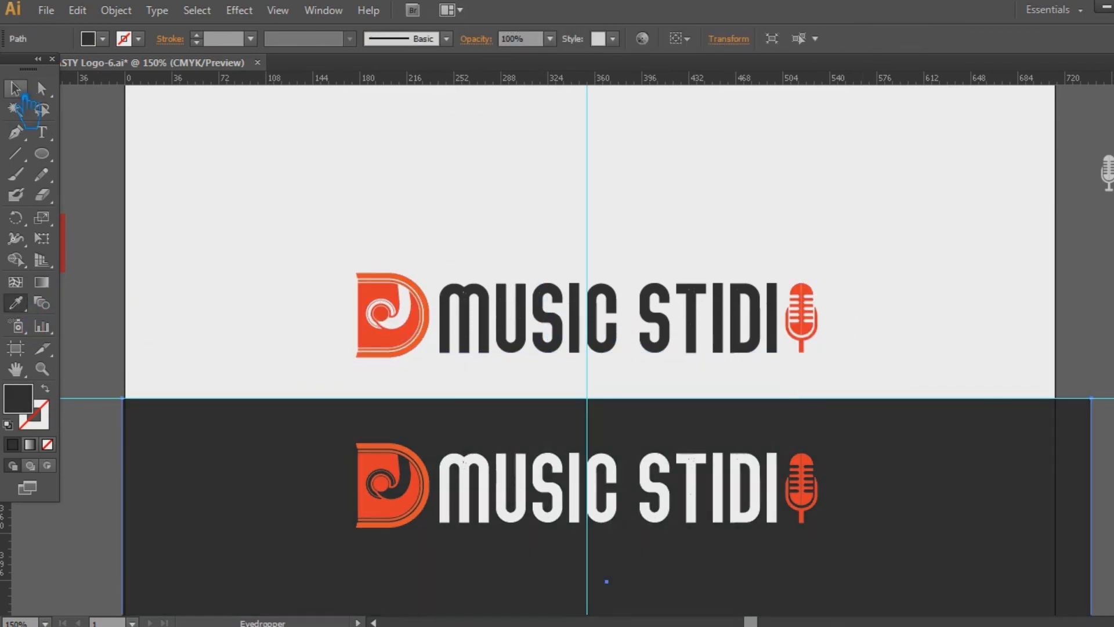
left_click(311, 166)
scroll(901, 344, "down", 3)
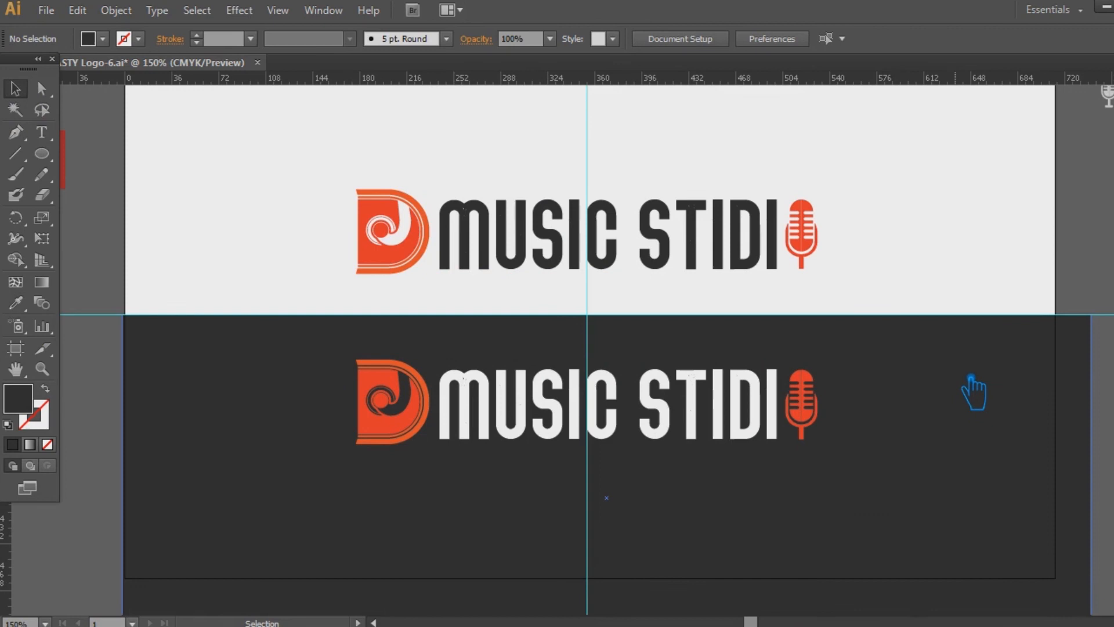
Shift the dark background rectangle left and nudge it until it is centred on the vertical guide
left_click(546, 387)
left_click(903, 402)
key("ctrl+shift+a")
left_click_drag(995, 395, 969, 393)
key("Right")
key("Right")
key("Right")
key("Right")
key("Right")
key("Right")
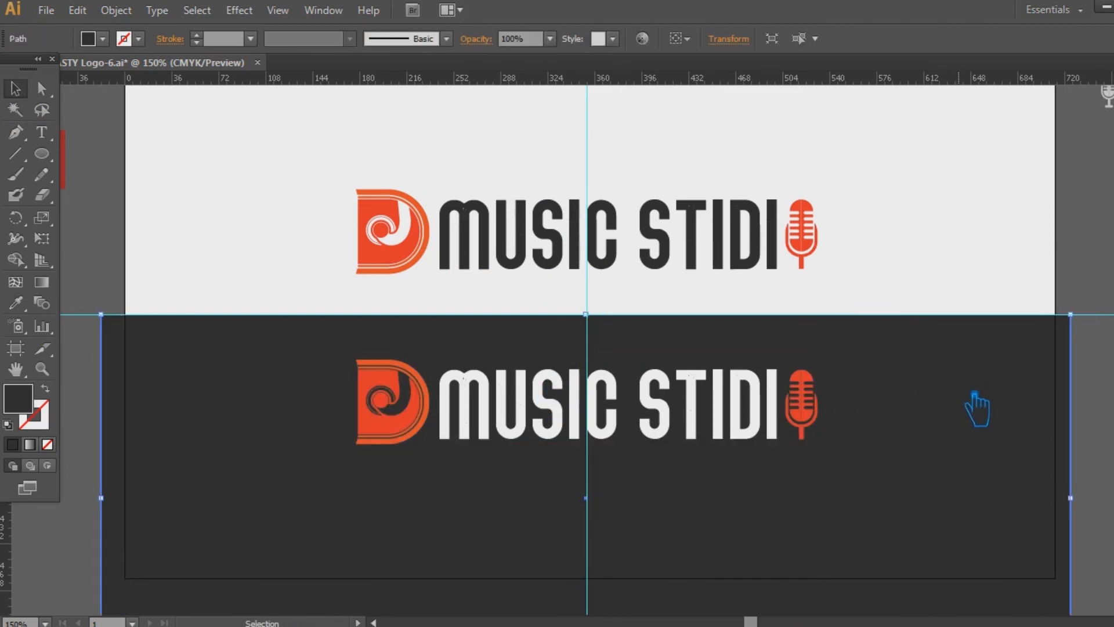
key("Left")
key("ctrl+shift+a")
Change the background rectangle's fill to a darker near-black shade
left_click(918, 475)
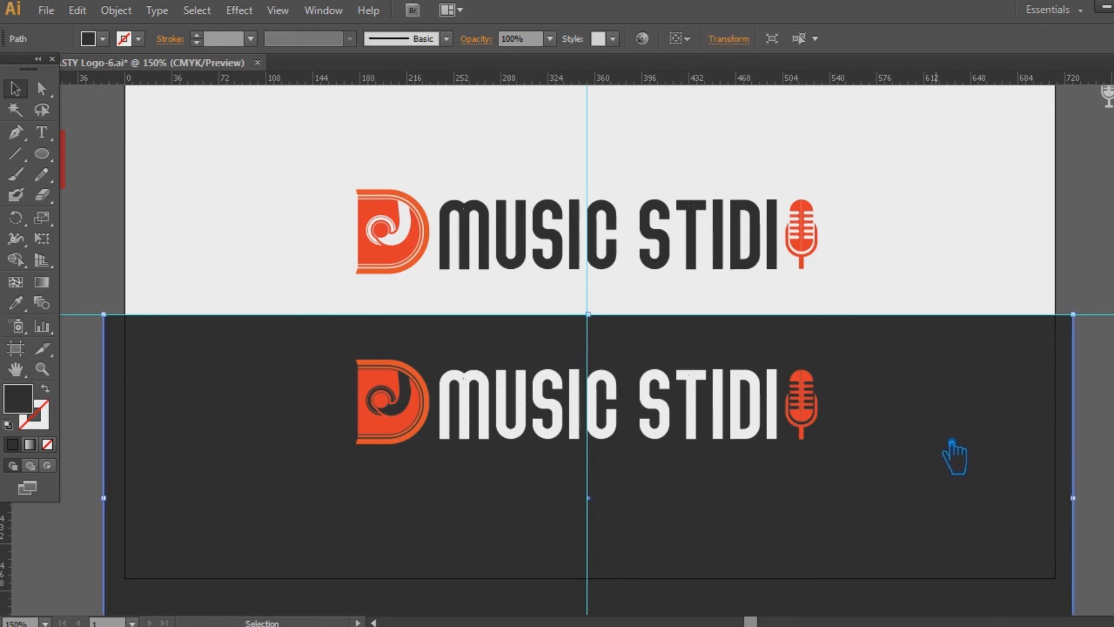
double_click(27, 401)
left_click(90, 359)
left_click(490, 161)
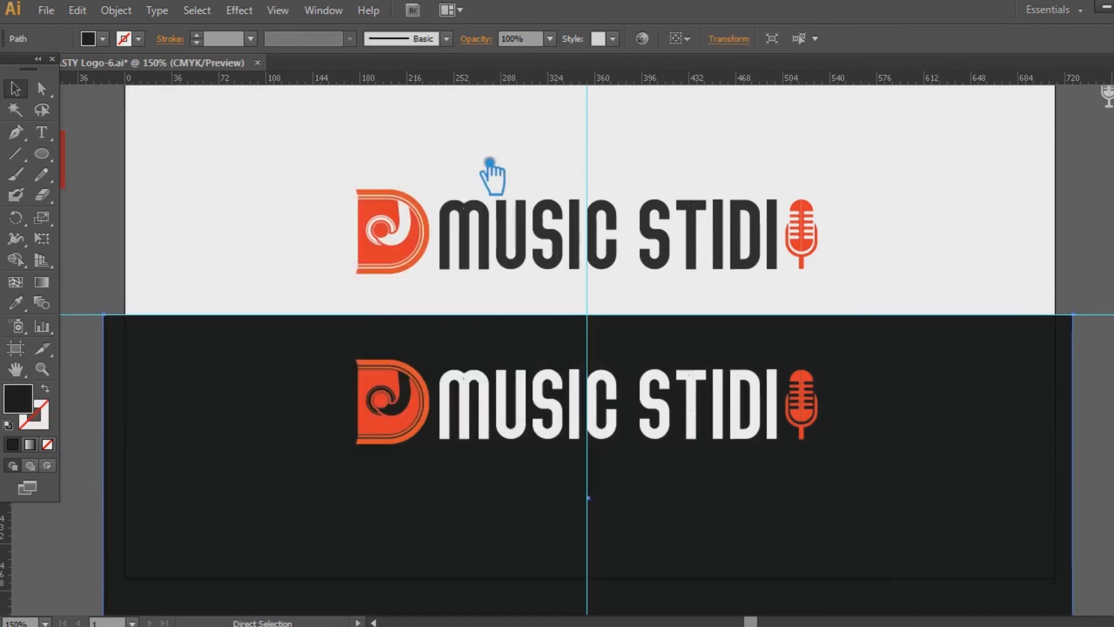
Sample the near-black background fill onto both words of the upper logo's MUSIC STIDI lettering
key("ctrl+shift+a")
left_click(637, 245)
key("a")
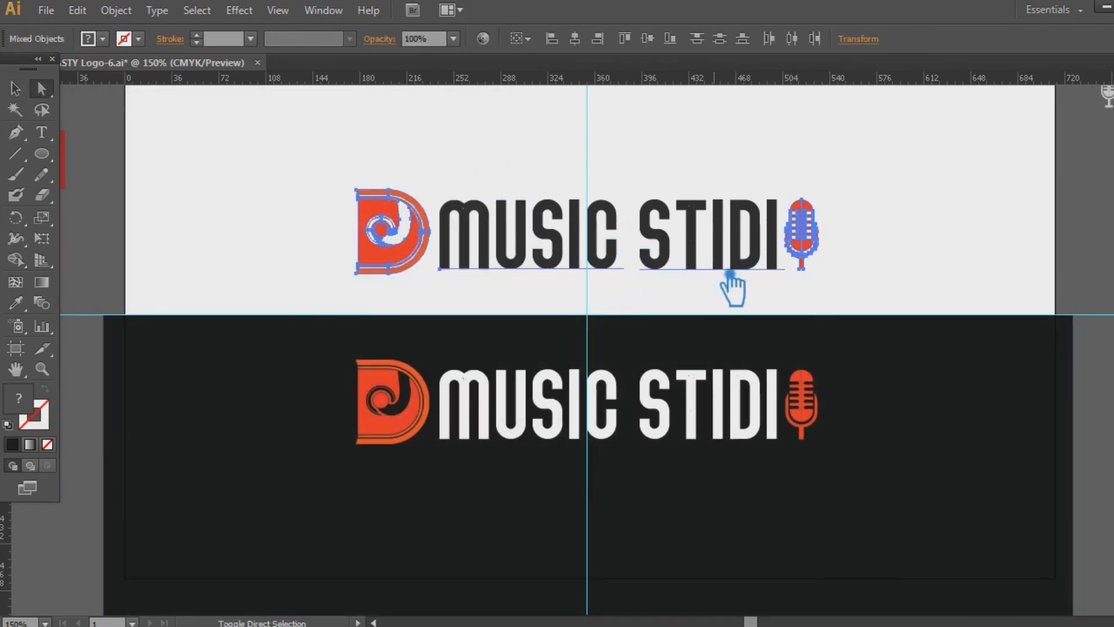
left_click(729, 267)
left_click(16, 302)
left_click(261, 410)
left_click(16, 88)
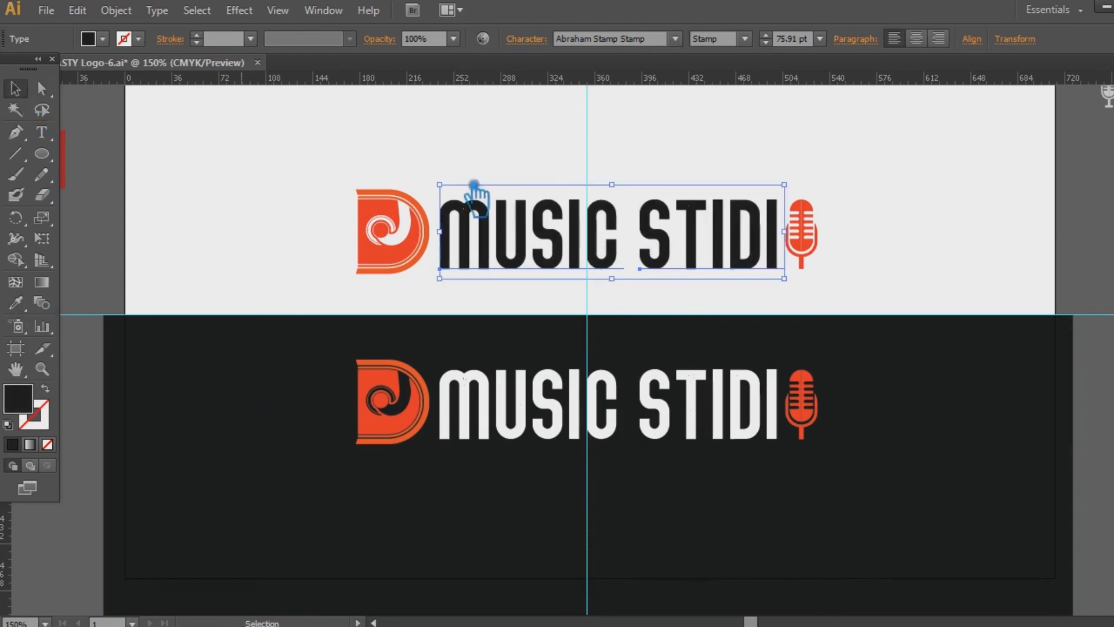
left_click(887, 236)
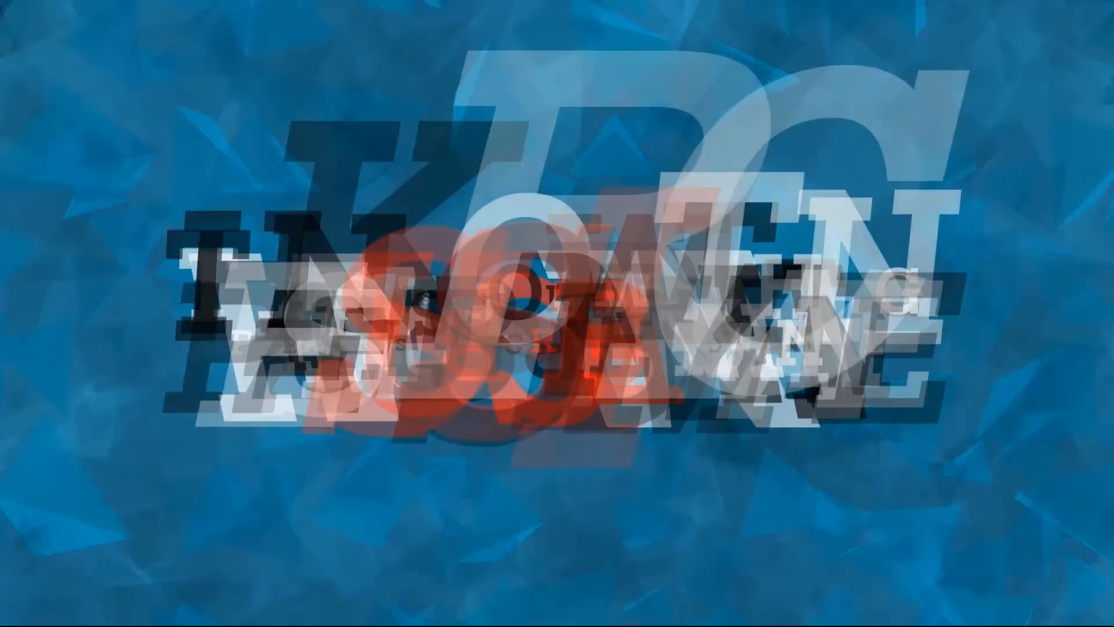